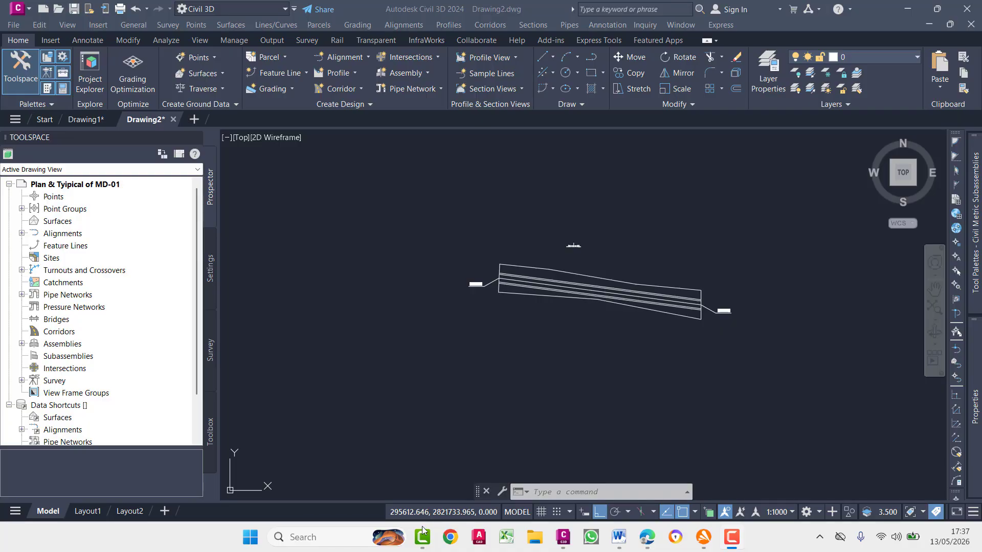
# Examine the road plan and the lane and shoulder dimensions of the typical cross-section above it.
pyautogui.click(645, 206)
pyautogui.press('Escape')
pyautogui.press('Escape')
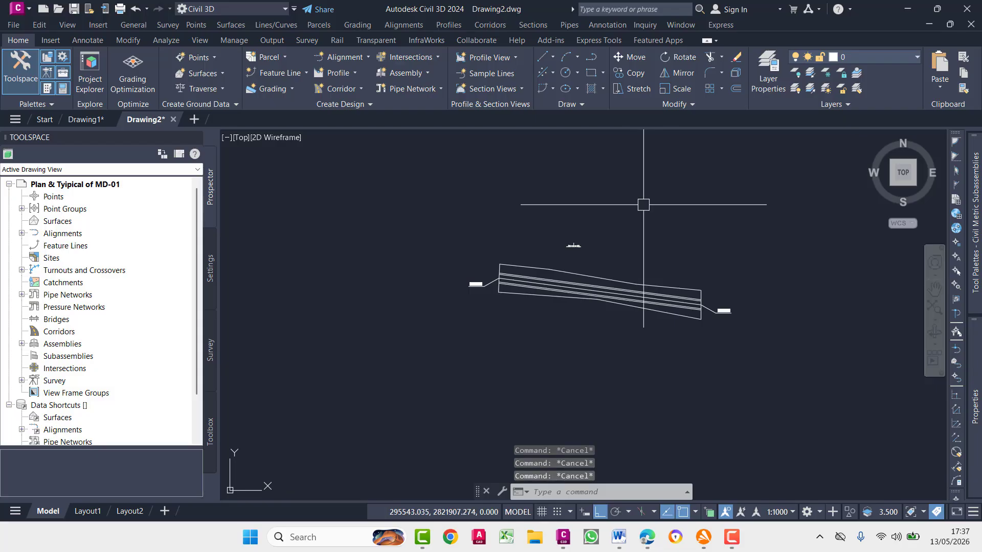
pyautogui.scroll(5, 583, 300)
pyautogui.scroll(-5, 583, 301)
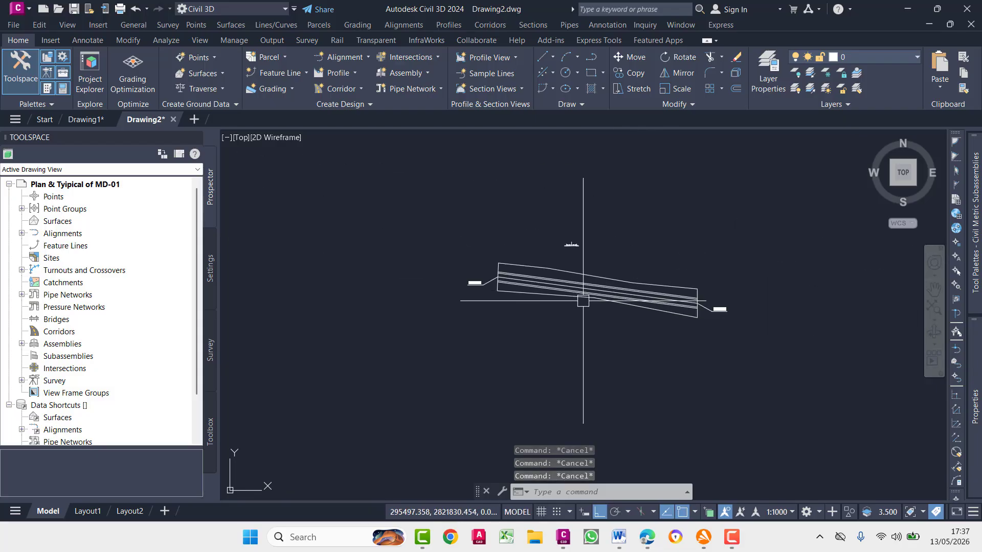
pyautogui.scroll(4, 634, 306)
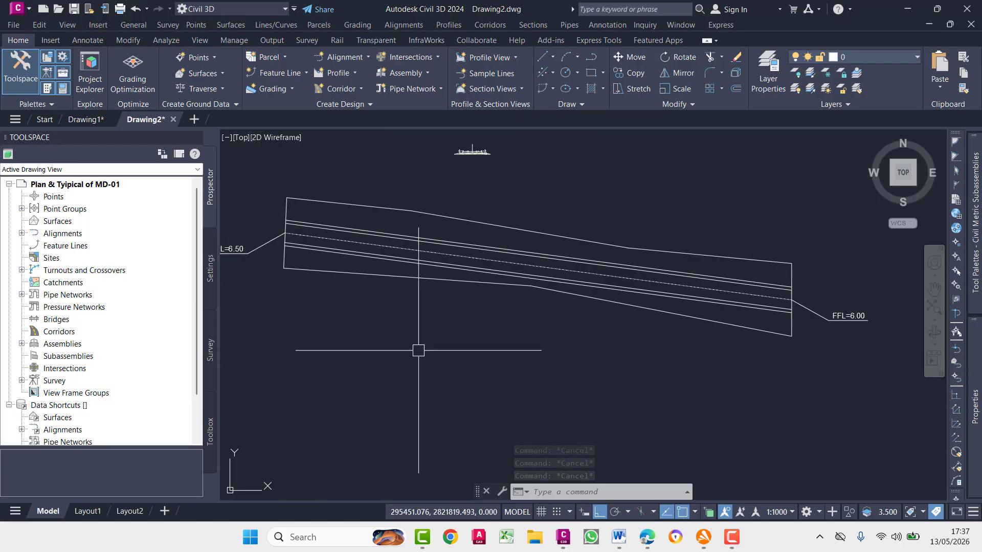
pyautogui.scroll(6, 466, 151)
pyautogui.moveTo(466, 149); pyautogui.dragTo(476, 290, button='middle')
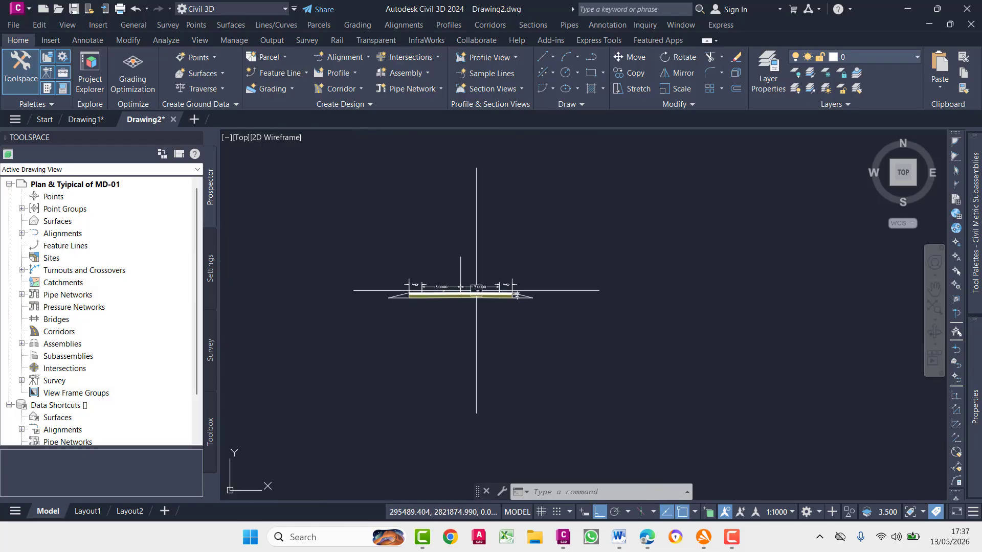
pyautogui.scroll(5, 476, 291)
pyautogui.scroll(-3, 460, 250)
pyautogui.scroll(3, 455, 247)
pyautogui.scroll(-4, 457, 243)
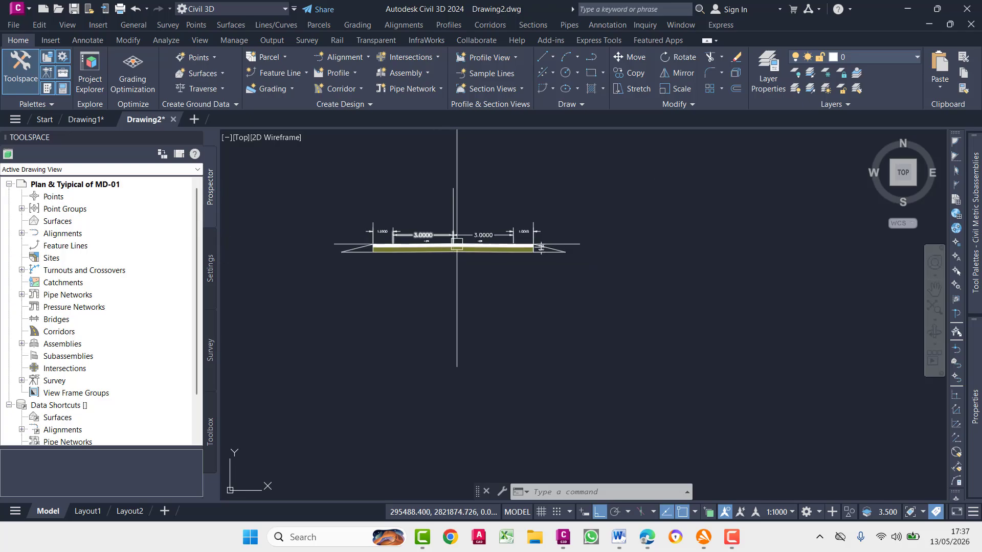
pyautogui.scroll(2, 457, 244)
pyautogui.scroll(-5, 438, 221)
pyautogui.scroll(5, 445, 228)
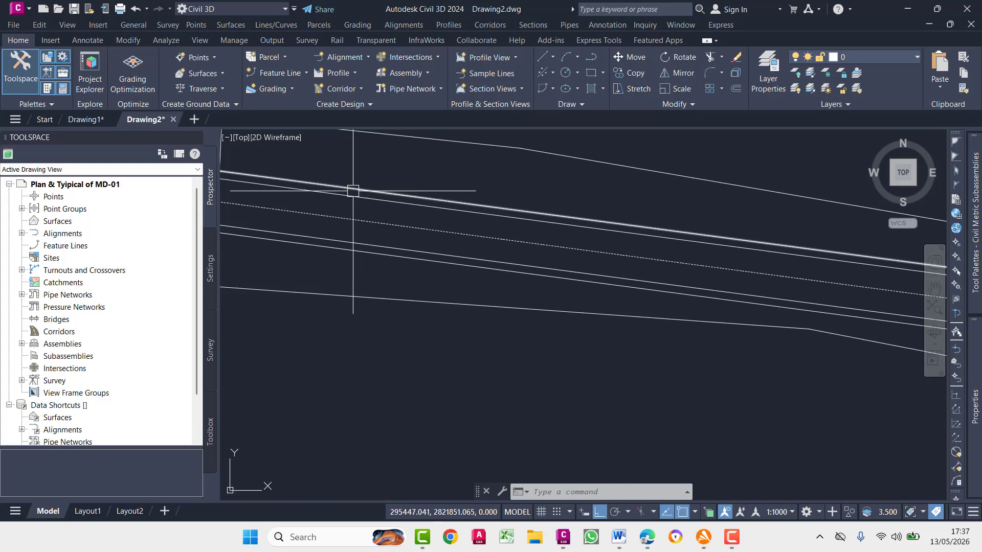
# Inspect the road's dashed centreline from its start to the end marked FFL=6.00.
pyautogui.scroll(-3, 353, 191)
pyautogui.moveTo(355, 191); pyautogui.dragTo(538, 238, button='middle')
pyautogui.moveTo(568, 281); pyautogui.dragTo(425, 219, button='middle')
pyautogui.scroll(3, 438, 194)
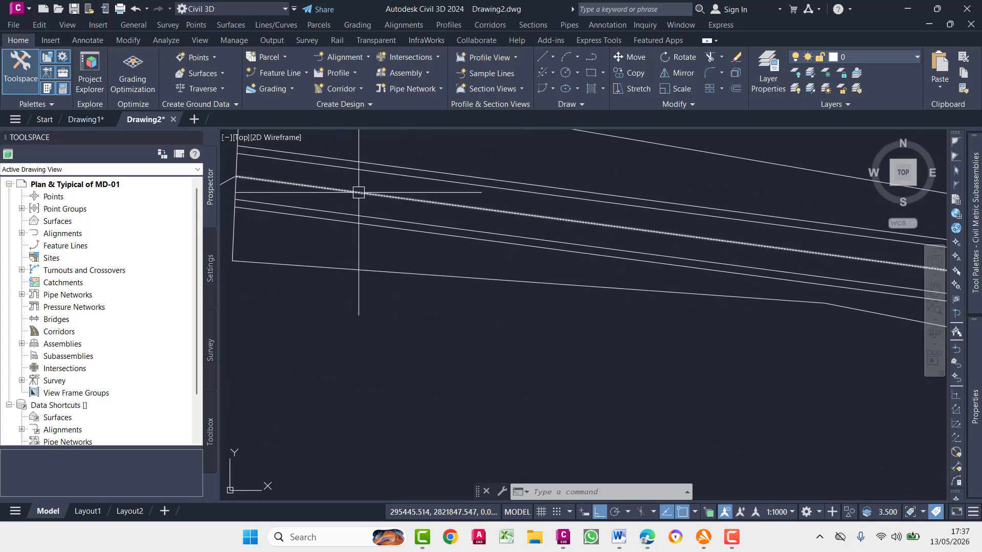
pyautogui.scroll(4, 358, 192)
pyautogui.click(447, 173)
pyautogui.click(399, 212)
pyautogui.scroll(-7, 450, 224)
pyautogui.moveTo(670, 282); pyautogui.dragTo(504, 237, button='middle')
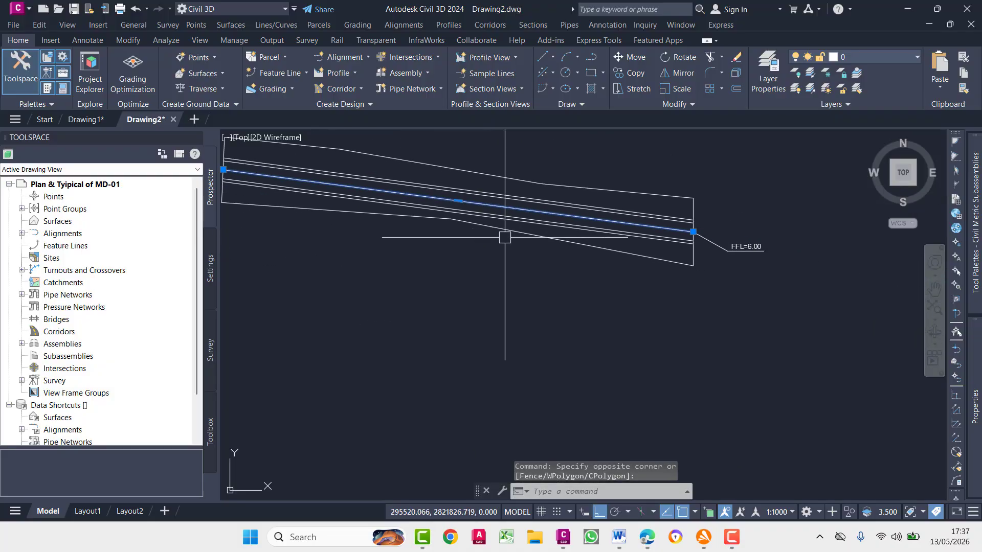
pyautogui.press('Escape')
pyautogui.press('Escape')
pyautogui.press('Escape')
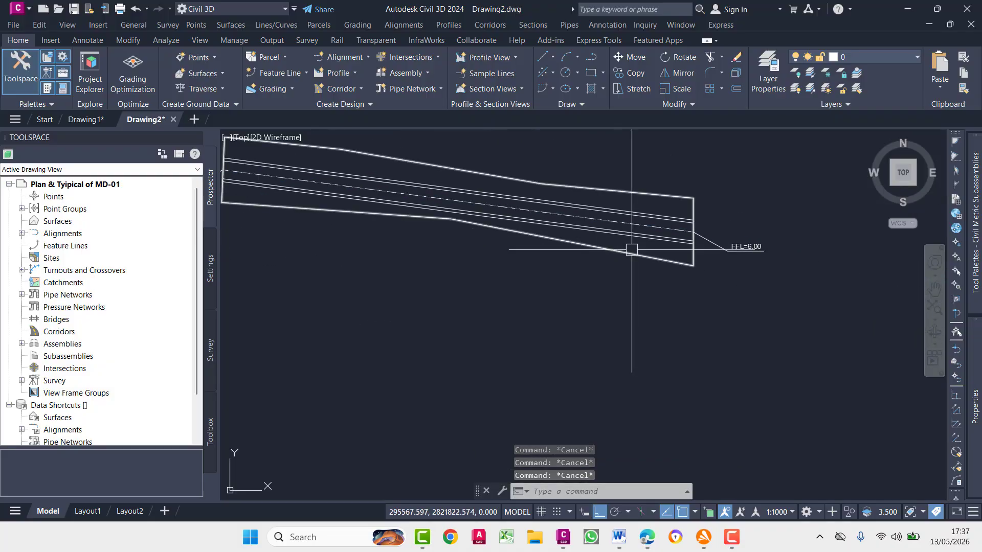
# Review the road edge lines, the outer boundary and the finished level labels at both ends of the plan.
pyautogui.scroll(3, 462, 183)
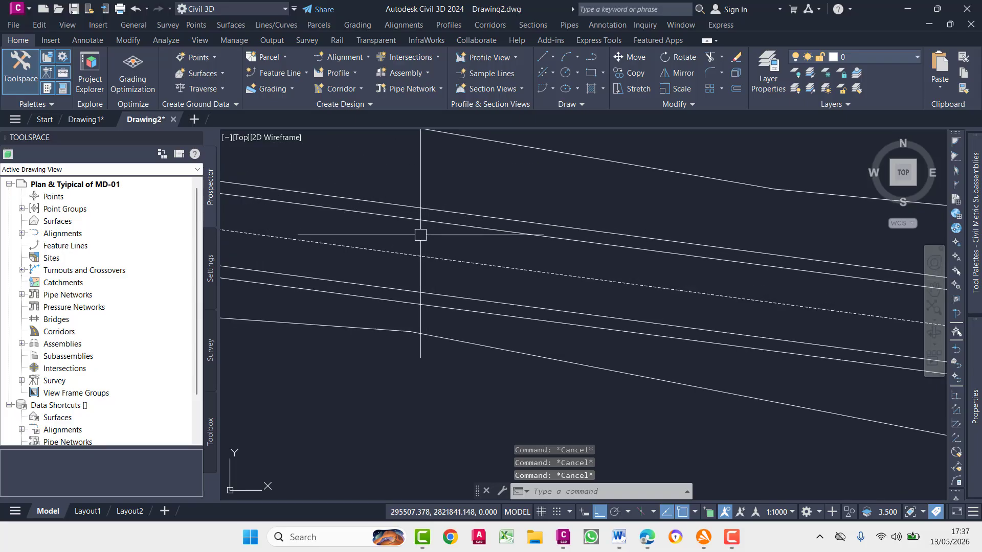
pyautogui.scroll(3, 401, 273)
pyautogui.scroll(-4, 519, 183)
pyautogui.scroll(-4, 576, 206)
pyautogui.moveTo(499, 206); pyautogui.dragTo(580, 244, button='middle')
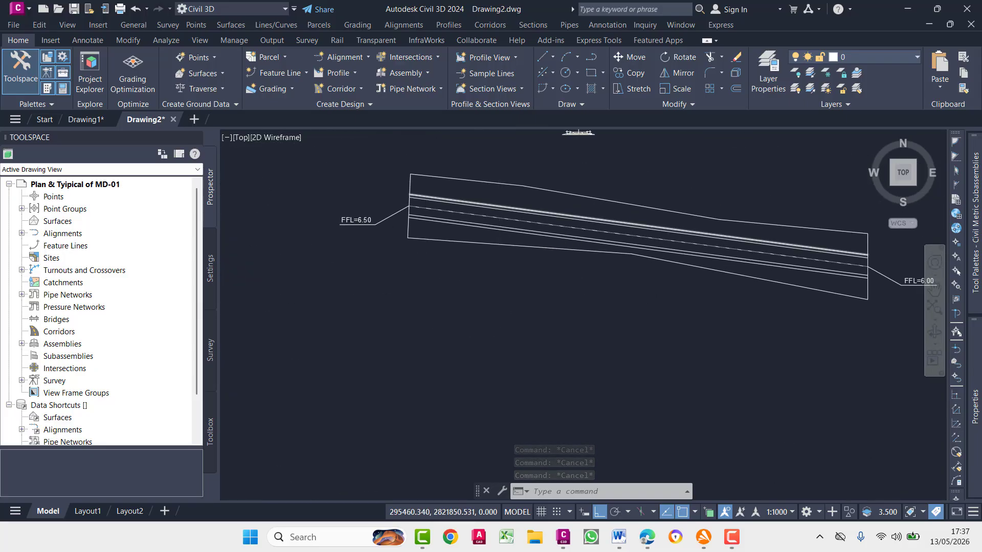
pyautogui.scroll(6, 514, 203)
pyautogui.scroll(-4, 485, 278)
pyautogui.moveTo(495, 283)
pyautogui.mouseDown(button='middle')
pyautogui.moveTo(552, 283)
pyautogui.moveTo(493, 269)
pyautogui.mouseUp(button='middle')
pyautogui.scroll(-4, 620, 305)
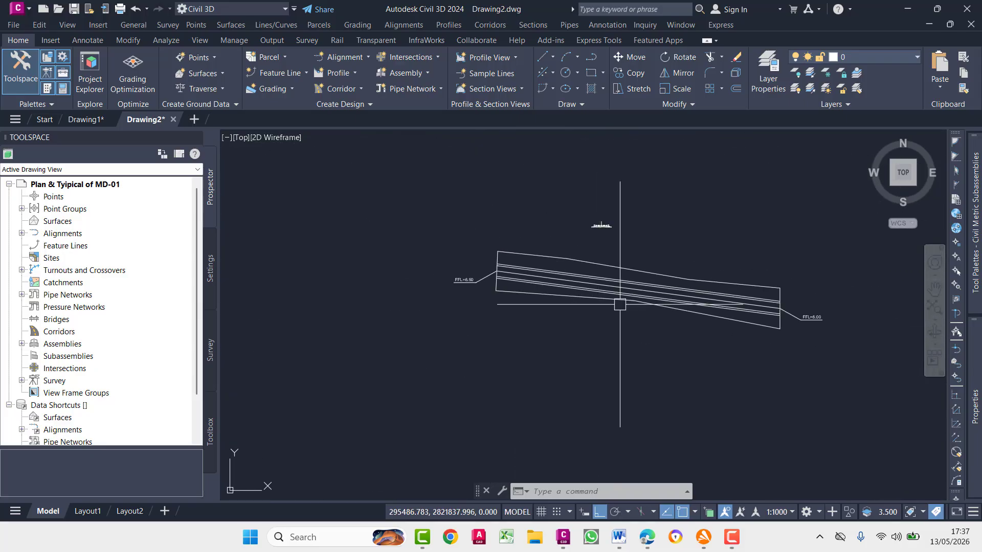
pyautogui.scroll(1, 620, 304)
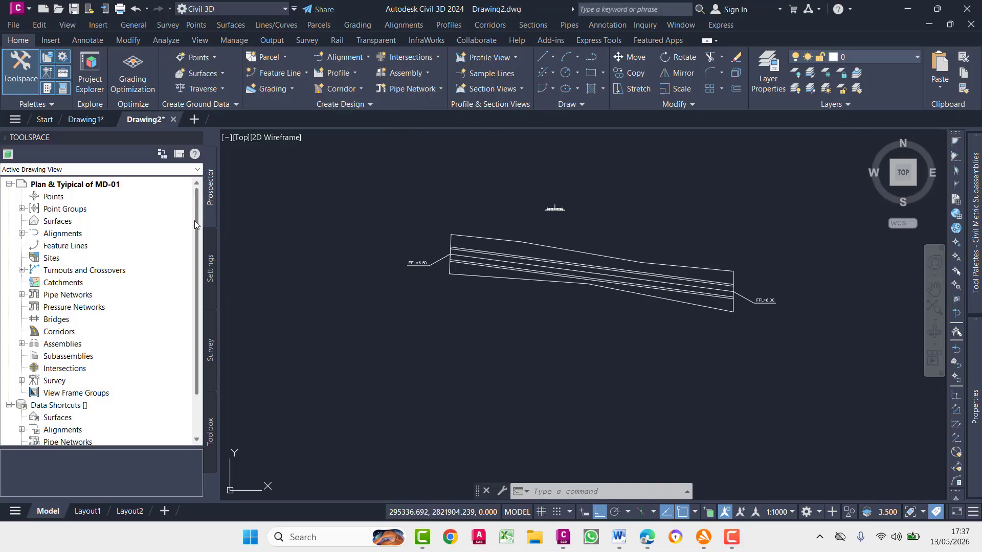
# Start a point import for the drawing and add MD-01 AS.csv from the Surface MD-01 folder as source file.
pyautogui.click(22, 208)
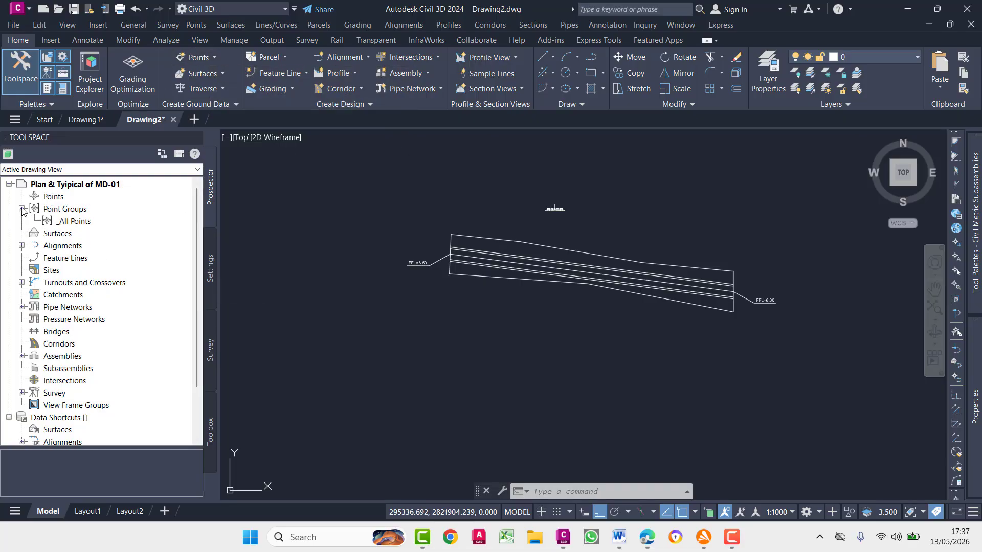
pyautogui.click(74, 208)
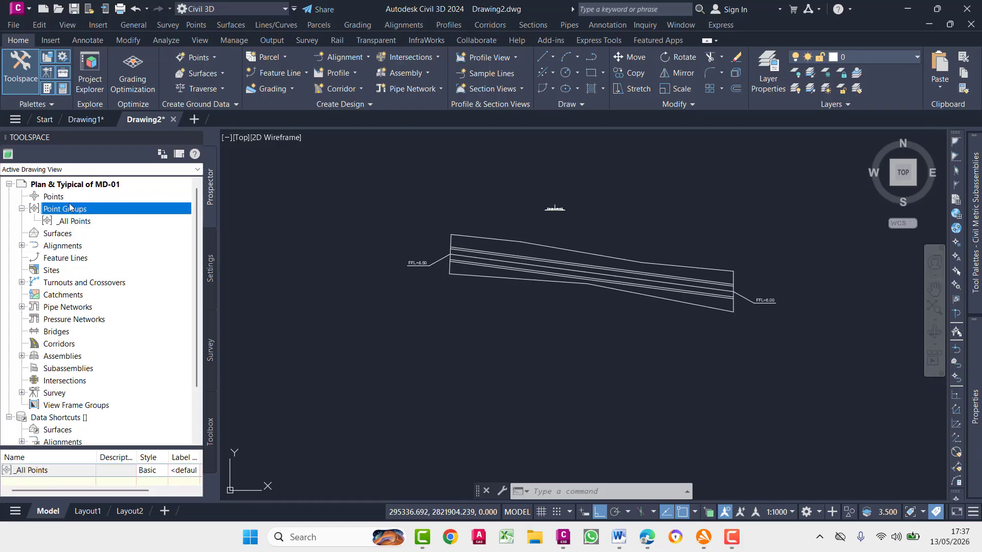
pyautogui.rightClick(60, 199)
pyautogui.click(84, 203)
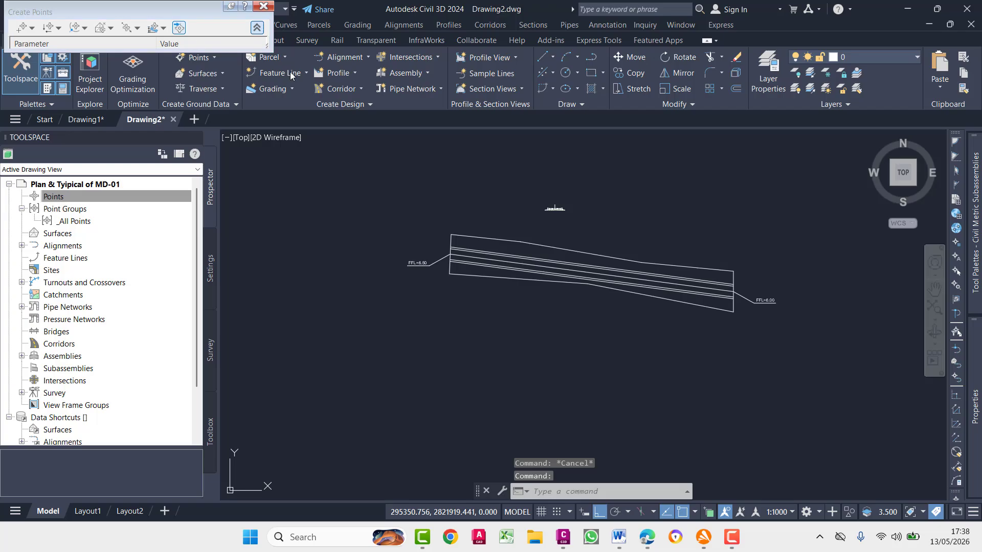
pyautogui.click(178, 28)
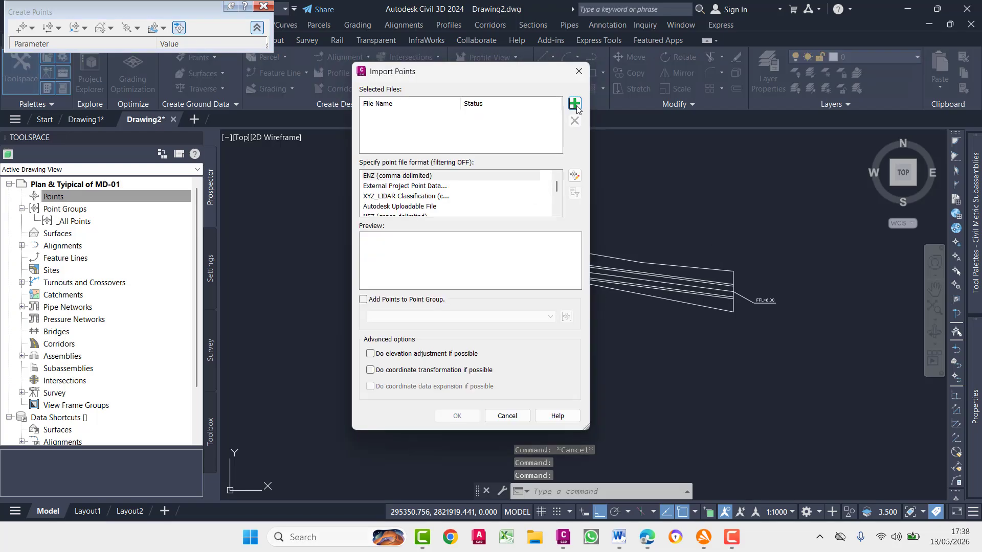
pyautogui.click(575, 105)
pyautogui.click(667, 143)
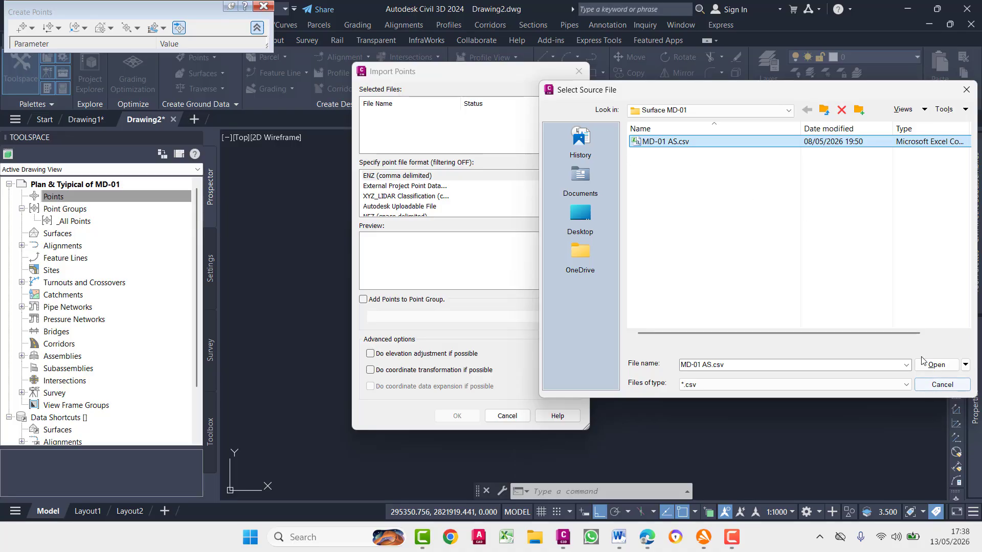
pyautogui.click(937, 364)
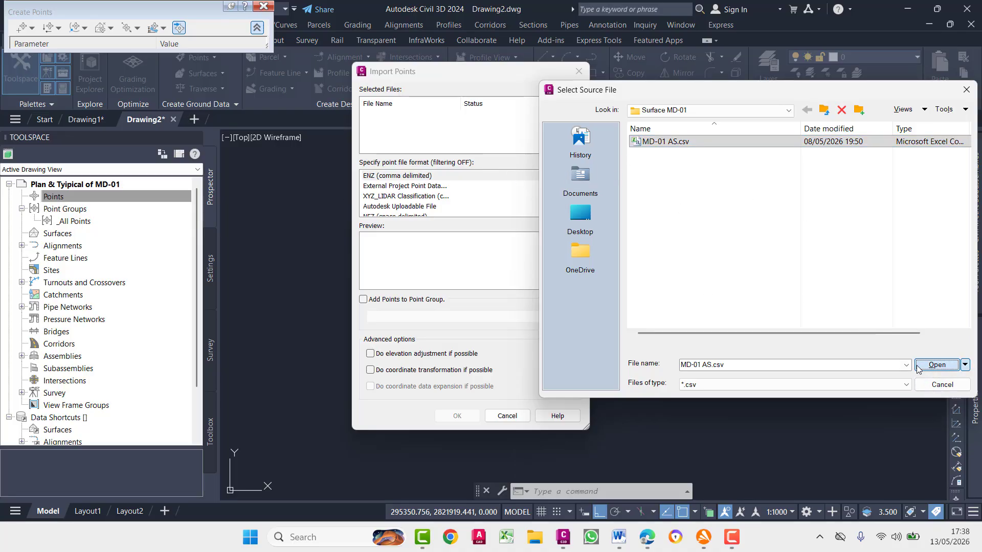
pyautogui.click(936, 364)
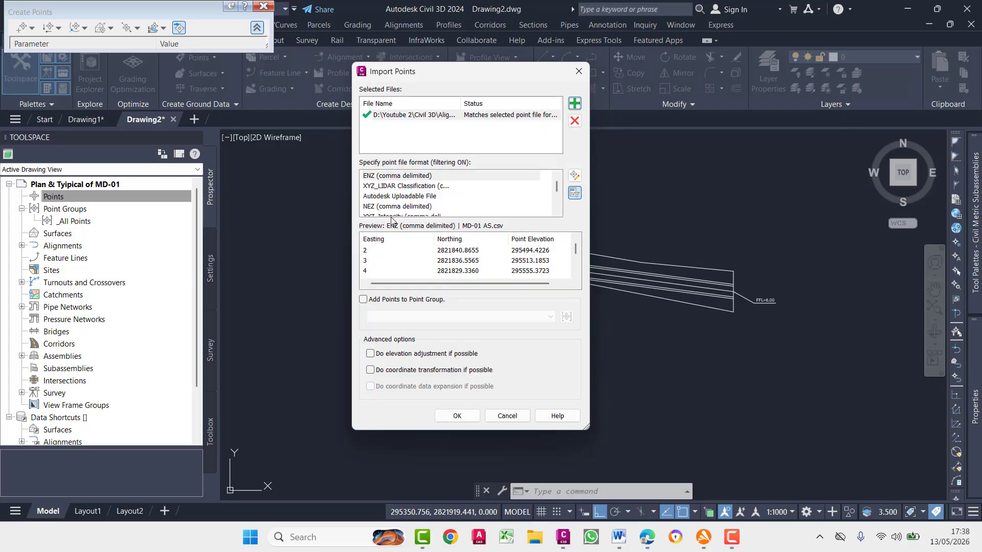
# Import the points in PNEZD (comma delimited) format into a new point group named NSL.
pyautogui.click(413, 206)
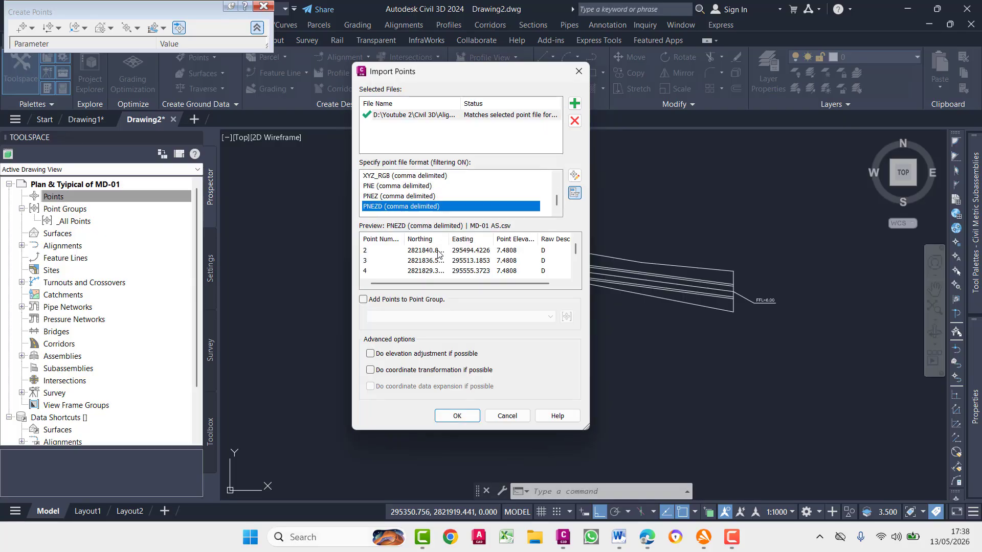
pyautogui.click(363, 299)
pyautogui.click(566, 317)
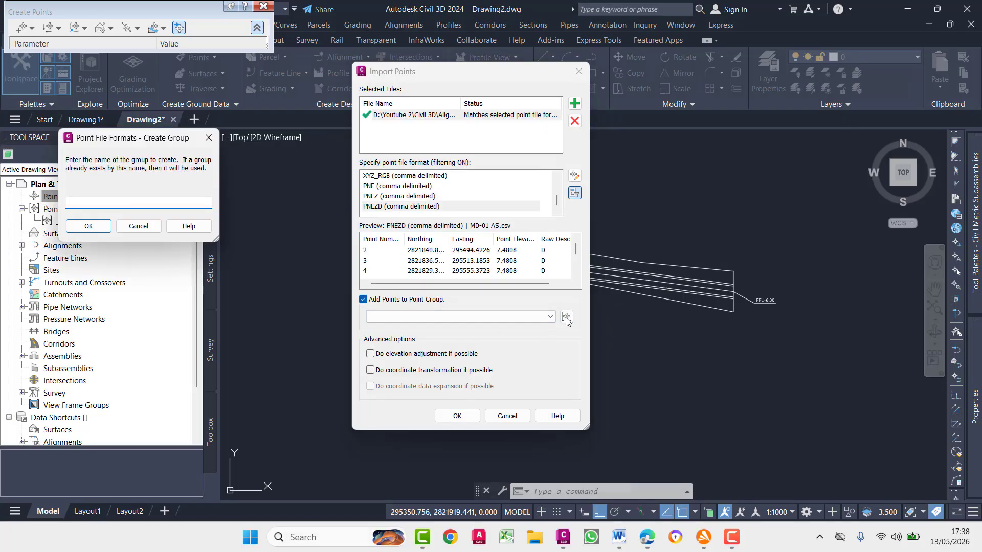
pyautogui.write('NSL')
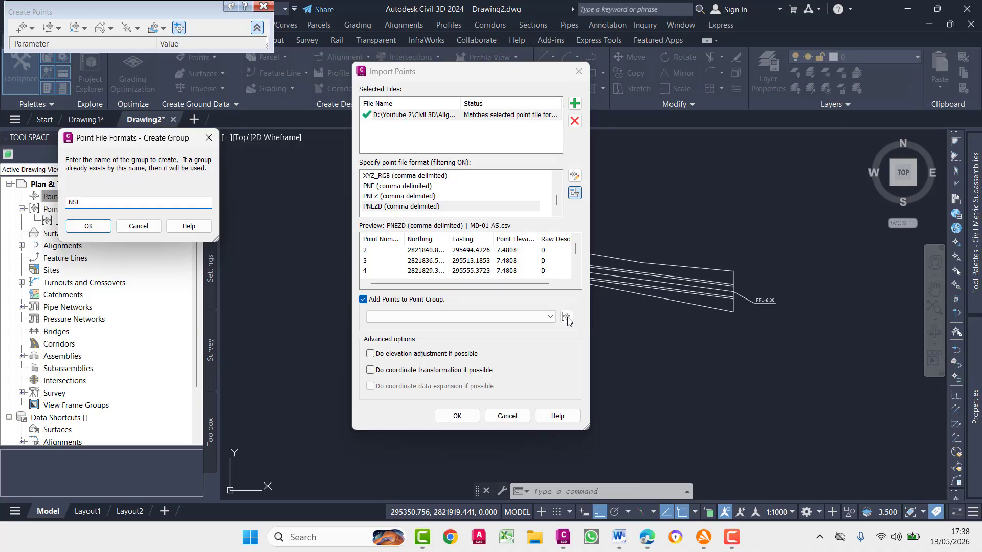
pyautogui.click(97, 225)
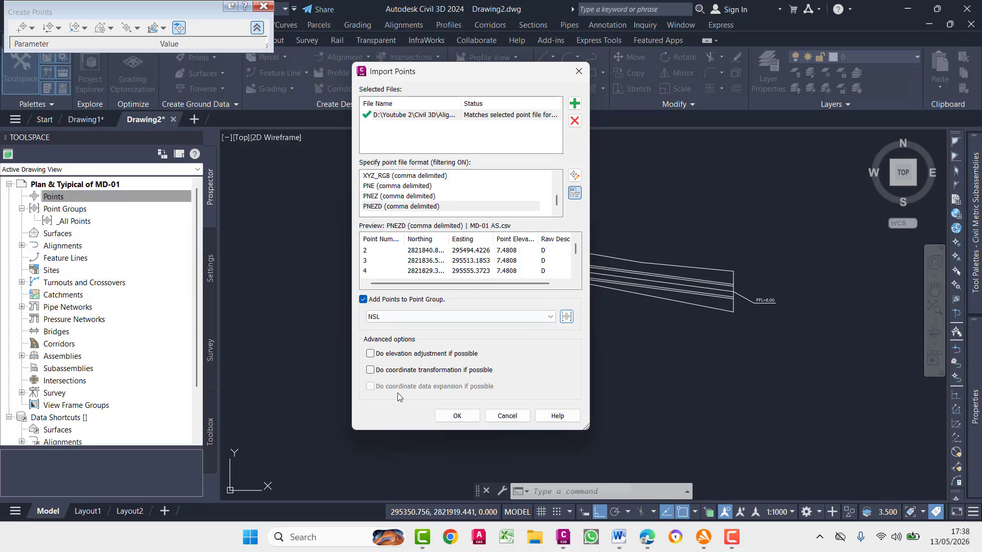
pyautogui.click(457, 415)
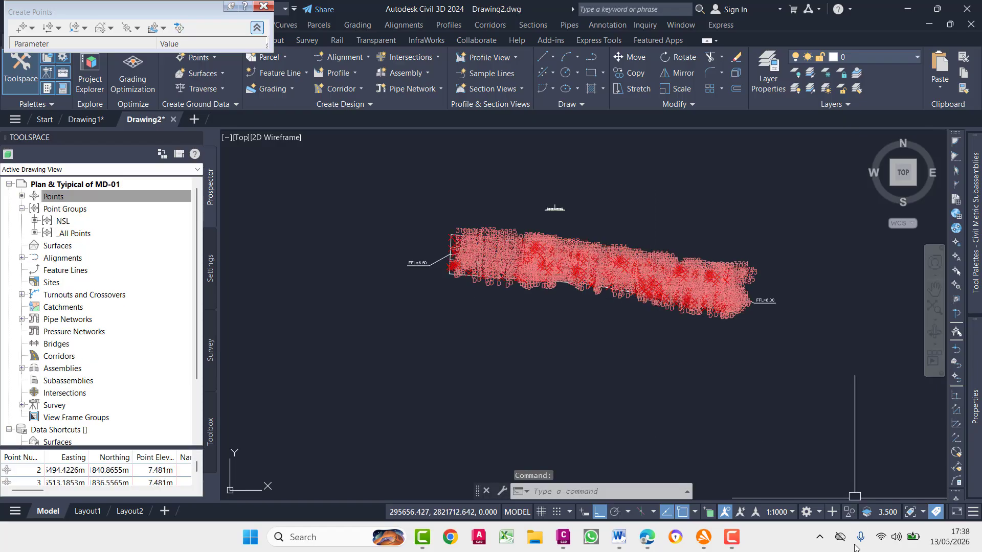
# Reduce the point labels by changing the annotation scale to 1:150 and finally to 1:75.
pyautogui.click(776, 511)
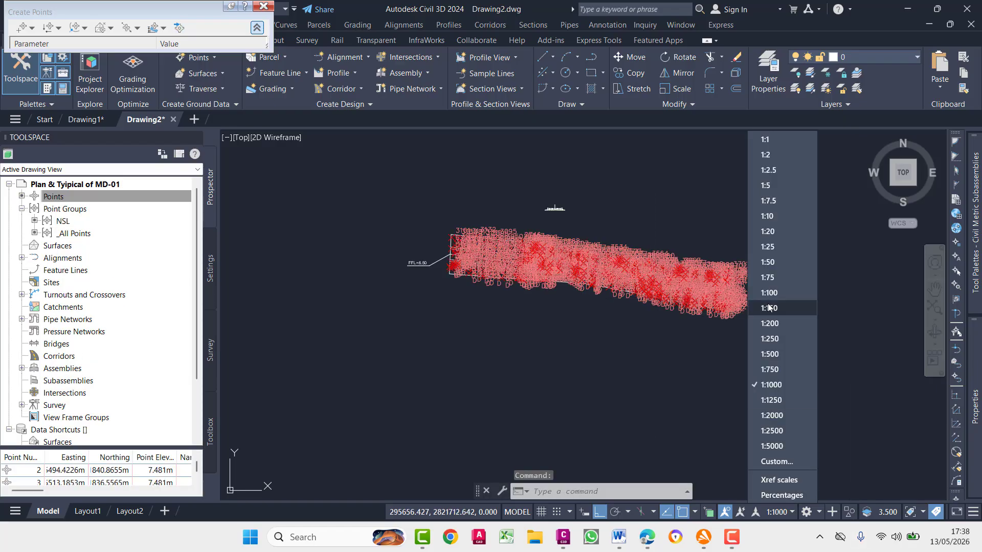
pyautogui.click(770, 307)
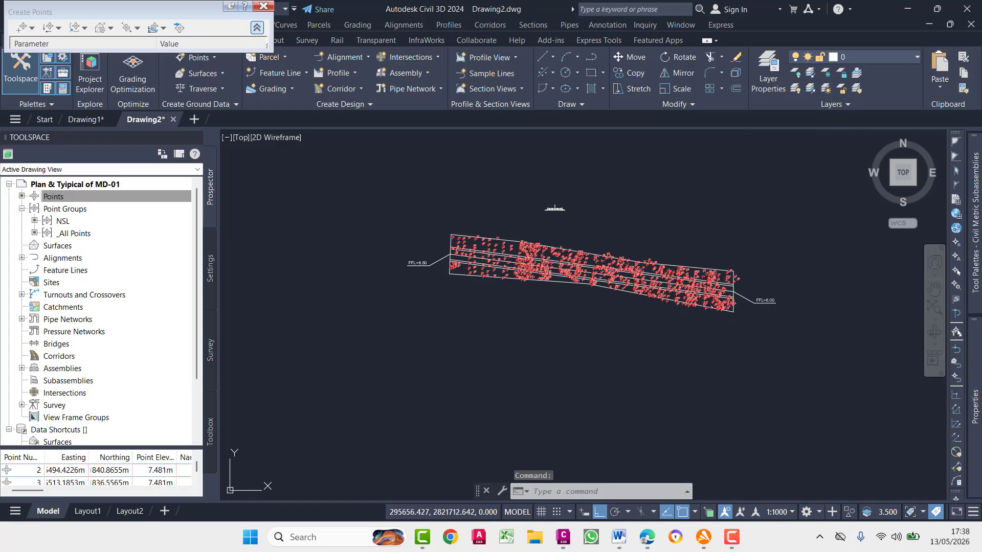
pyautogui.click(776, 511)
pyautogui.click(767, 278)
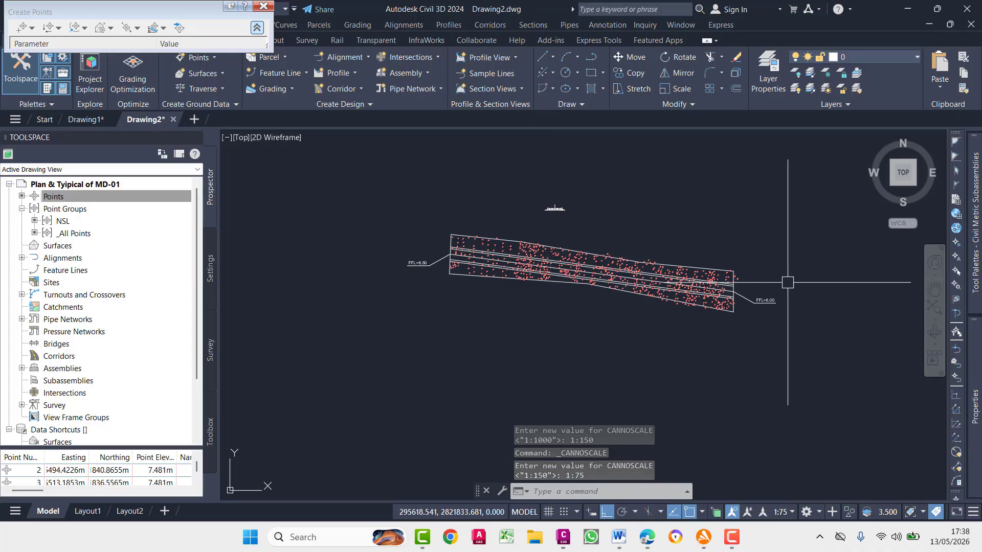
pyautogui.press('Escape')
pyautogui.press('Escape')
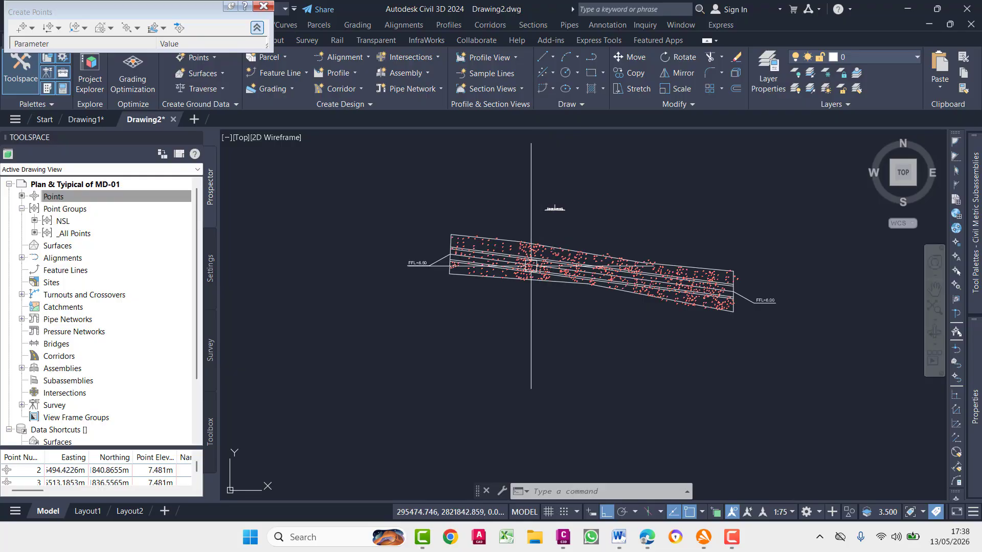
pyautogui.press('Escape')
# Create a TIN surface named MD-01 with the default style and layer.
pyautogui.click(22, 209)
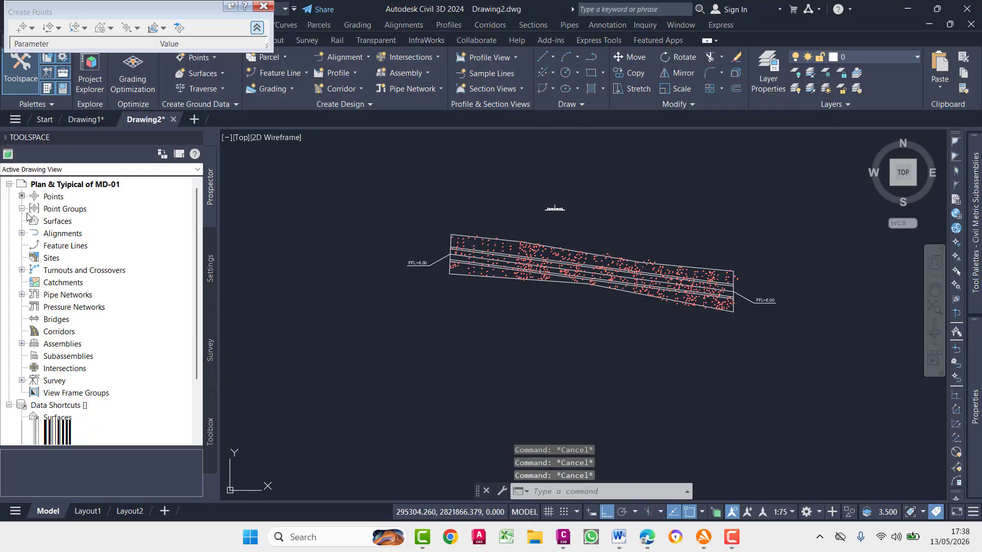
pyautogui.rightClick(59, 220)
pyautogui.click(83, 223)
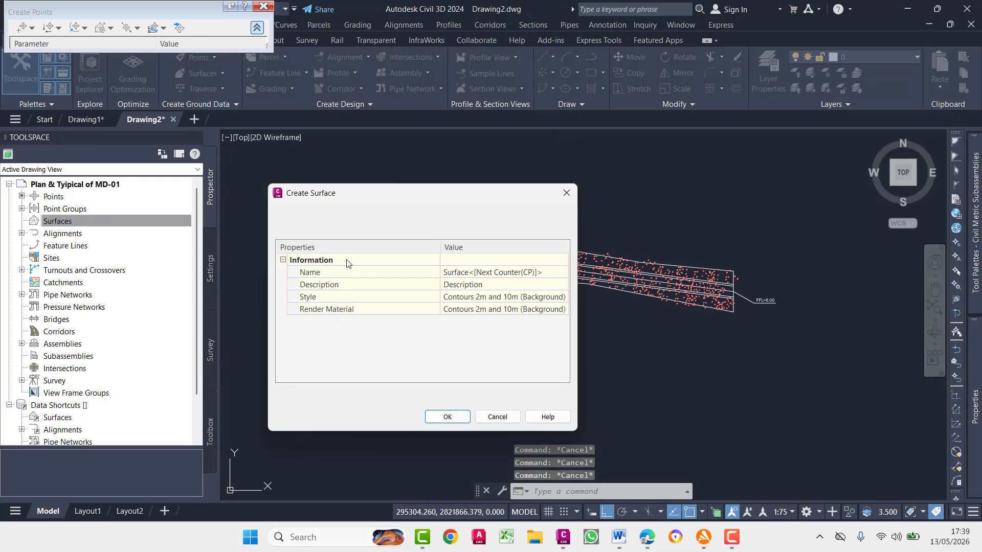
pyautogui.click(486, 271)
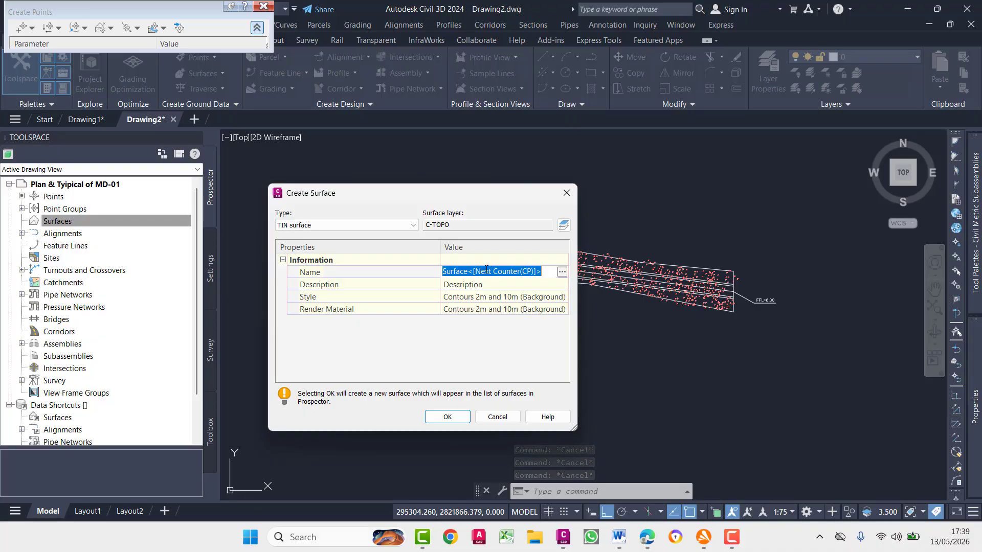
pyautogui.write('MD-01')
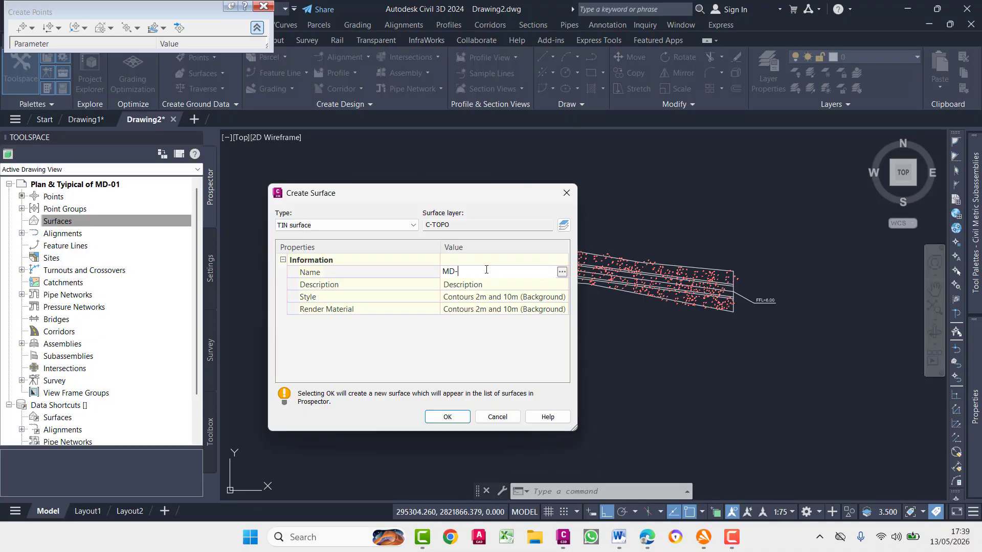
pyautogui.click(440, 416)
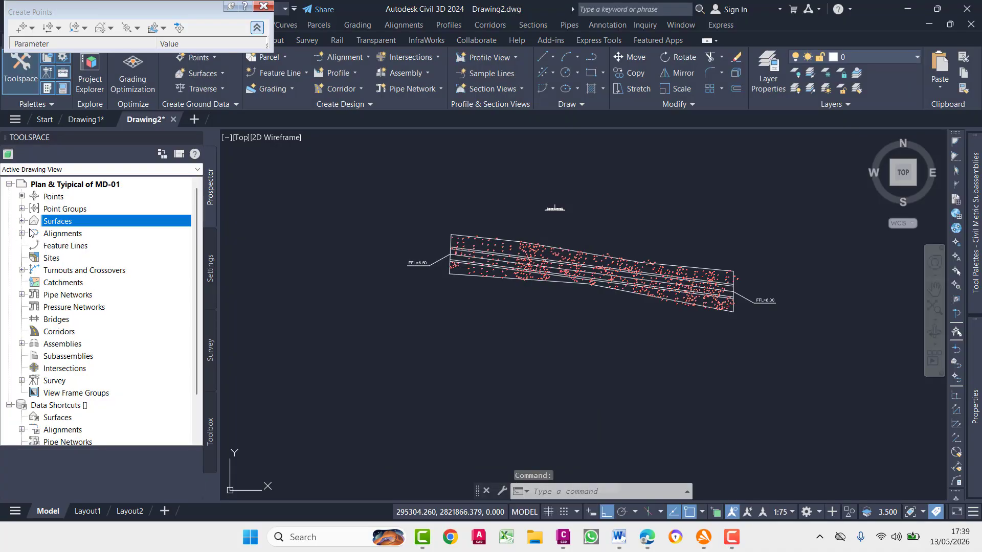
# Add the NSL point group to the definition of the MD-01 surface.
pyautogui.click(21, 221)
pyautogui.click(35, 234)
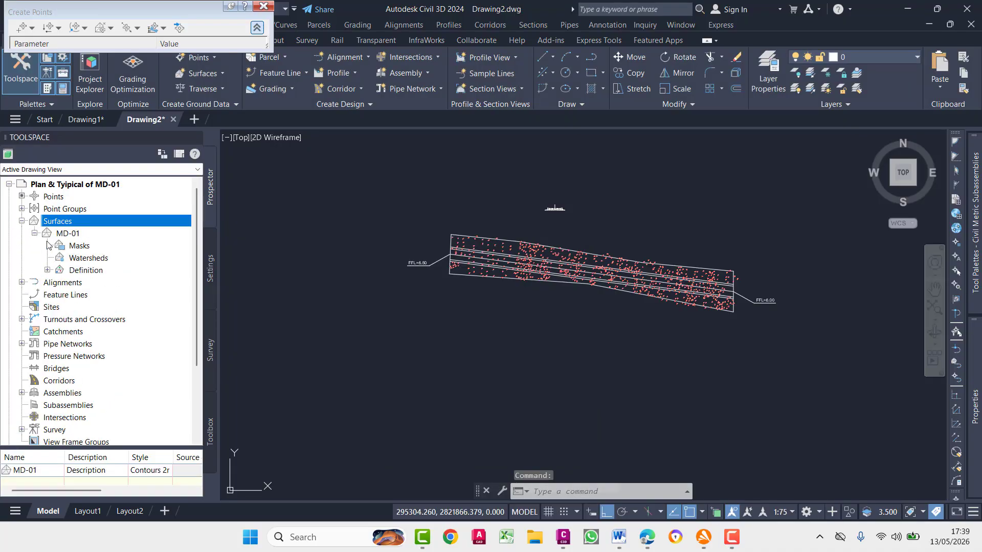
pyautogui.click(47, 269)
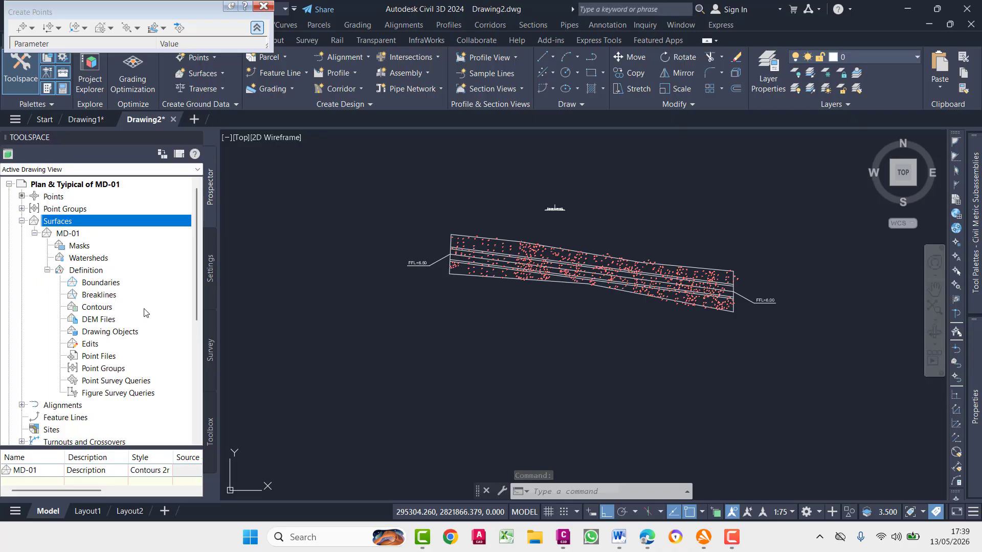
pyautogui.rightClick(107, 369)
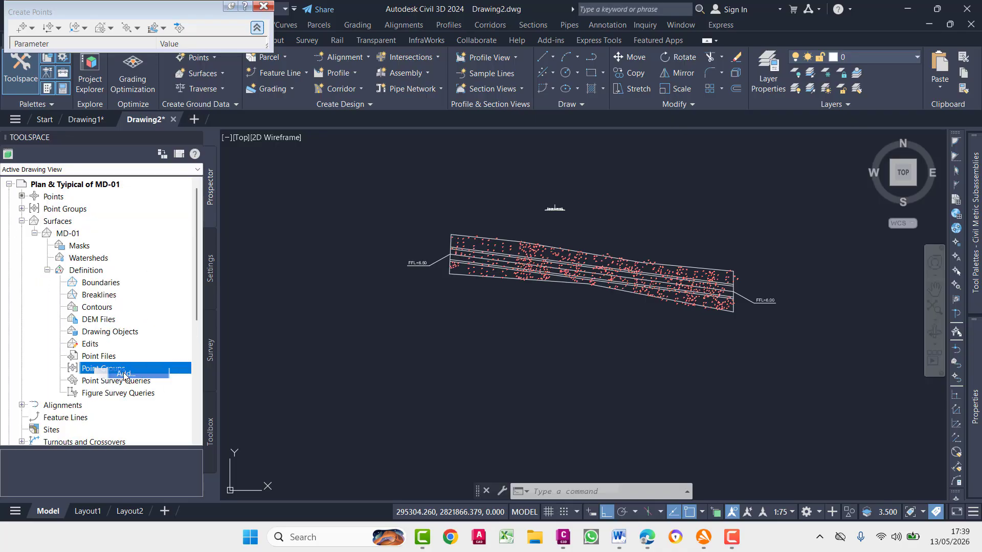
pyautogui.click(125, 375)
pyautogui.click(429, 242)
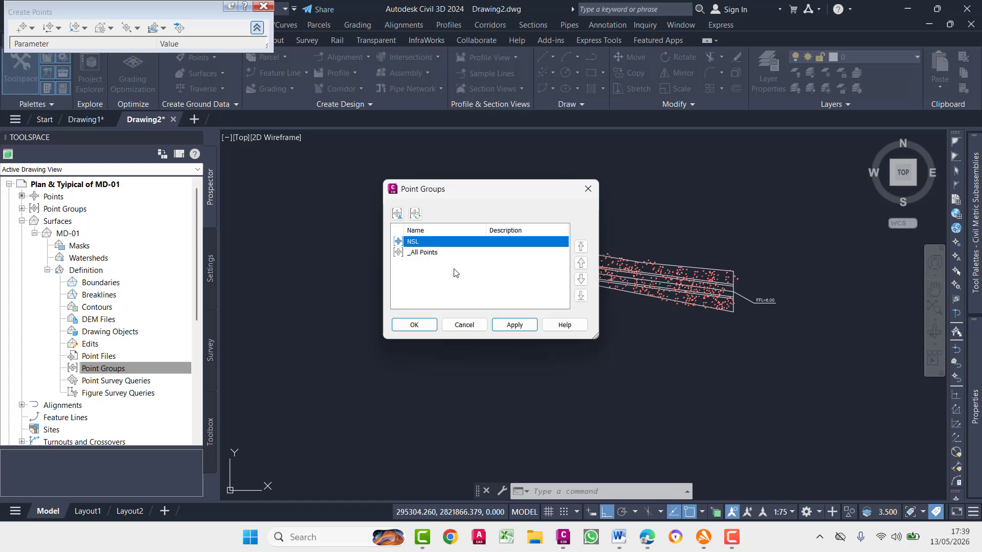
pyautogui.click(514, 325)
pyautogui.click(414, 325)
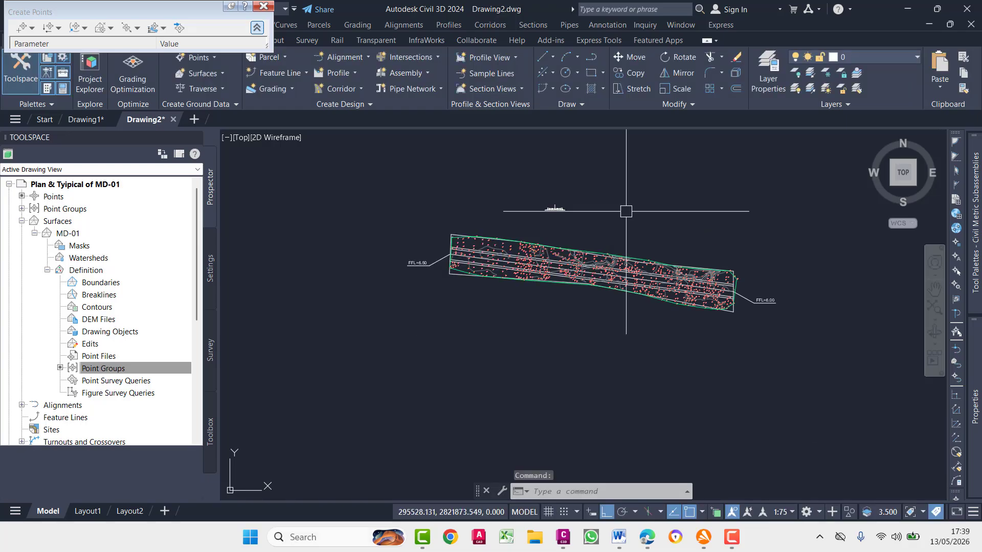
# Examine the contours and outer border of the MD-01 surface along the length of the road.
pyautogui.scroll(5, 665, 305)
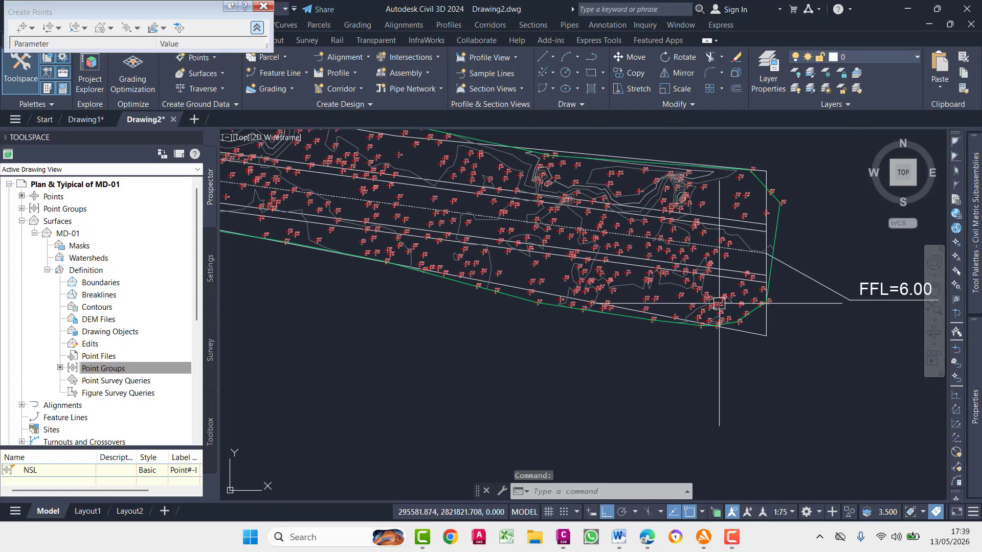
pyautogui.scroll(-4, 643, 305)
pyautogui.moveTo(600, 306); pyautogui.dragTo(699, 322, button='middle')
pyautogui.moveTo(445, 296); pyautogui.dragTo(419, 348, button='middle')
pyautogui.scroll(4, 418, 273)
pyautogui.scroll(2, 419, 274)
pyautogui.moveTo(439, 310); pyautogui.dragTo(357, 405, button='middle')
pyautogui.scroll(-3, 434, 302)
pyautogui.scroll(3, 542, 329)
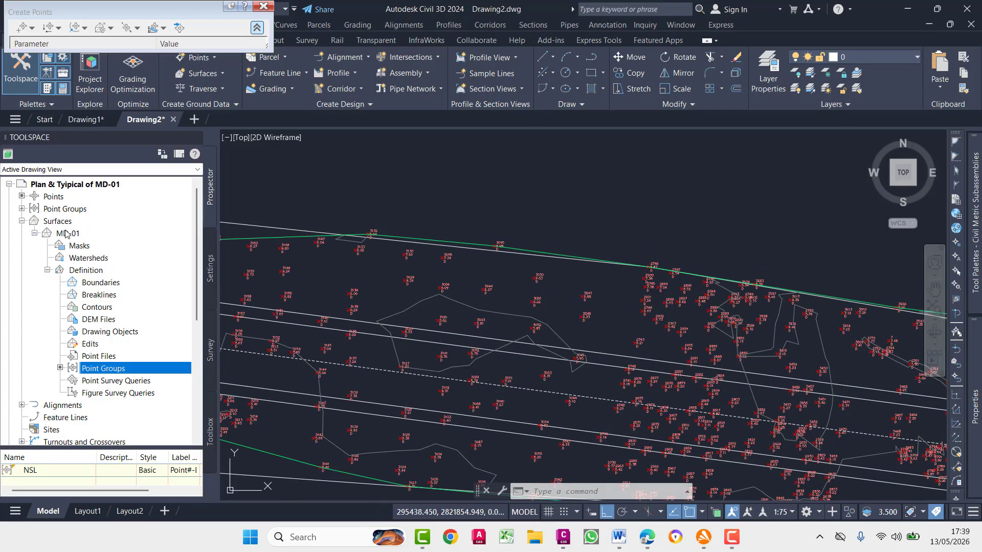
# Set both the point style and the point label style of the NSL point group to <none>.
pyautogui.click(22, 210)
pyautogui.click(72, 221)
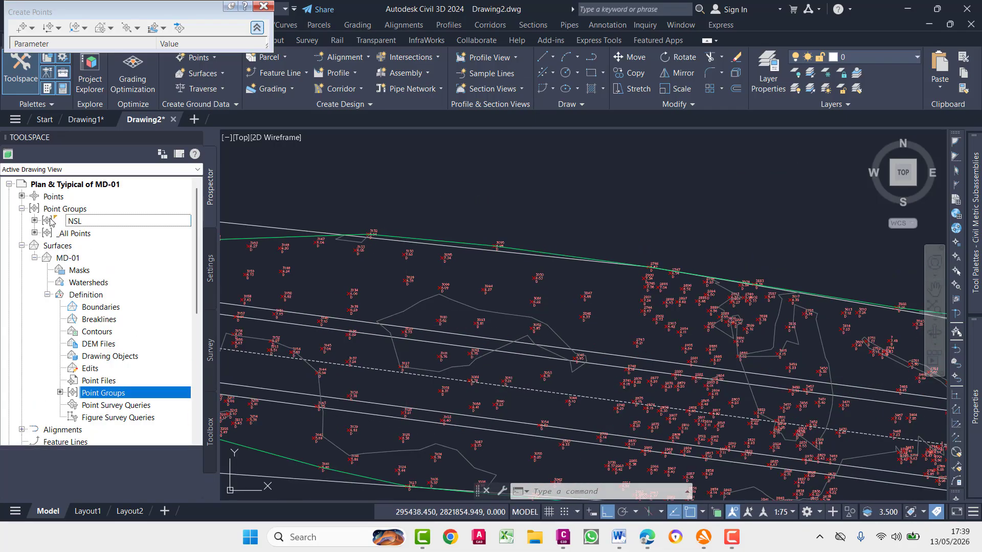
pyautogui.rightClick(69, 222)
pyautogui.click(132, 226)
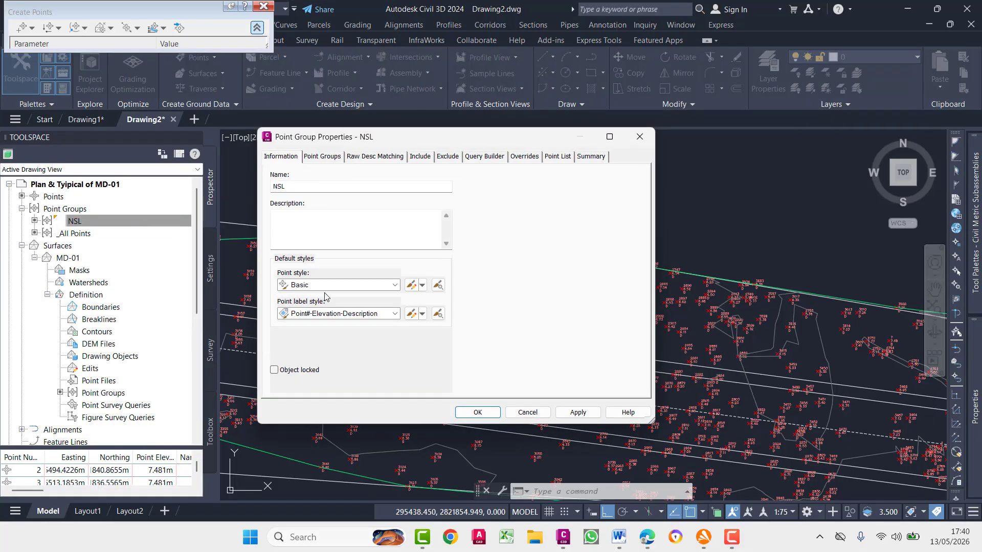
pyautogui.scroll(1, 327, 317)
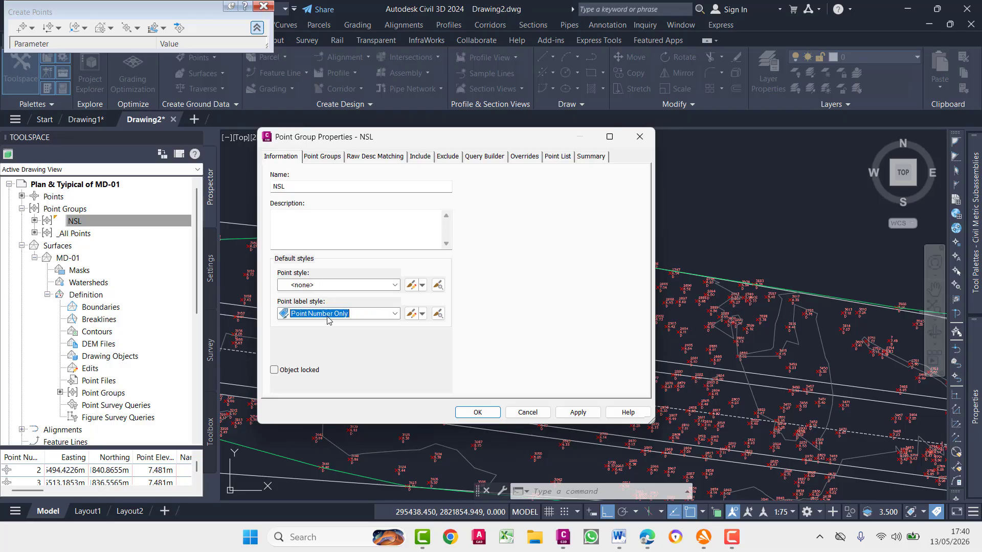
pyautogui.click(579, 412)
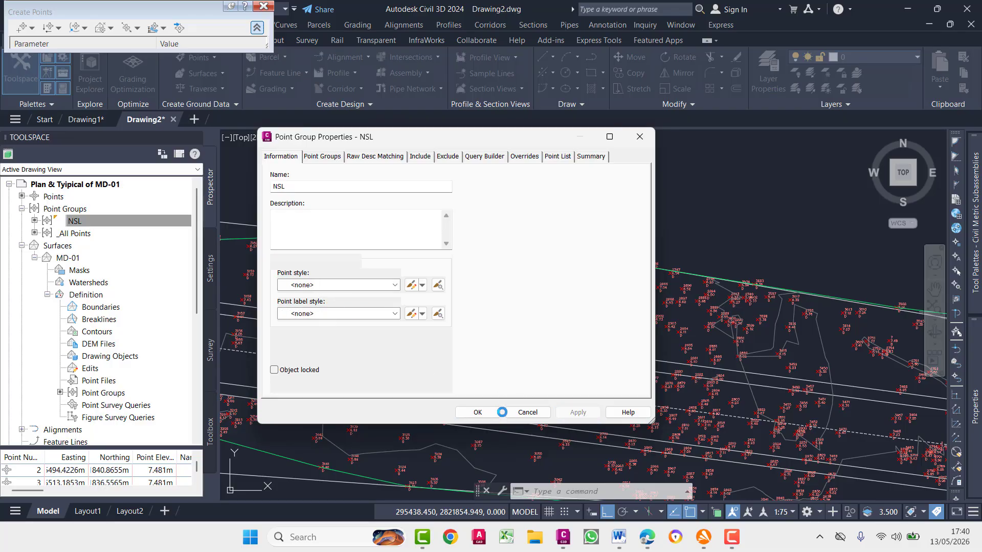
pyautogui.click(478, 412)
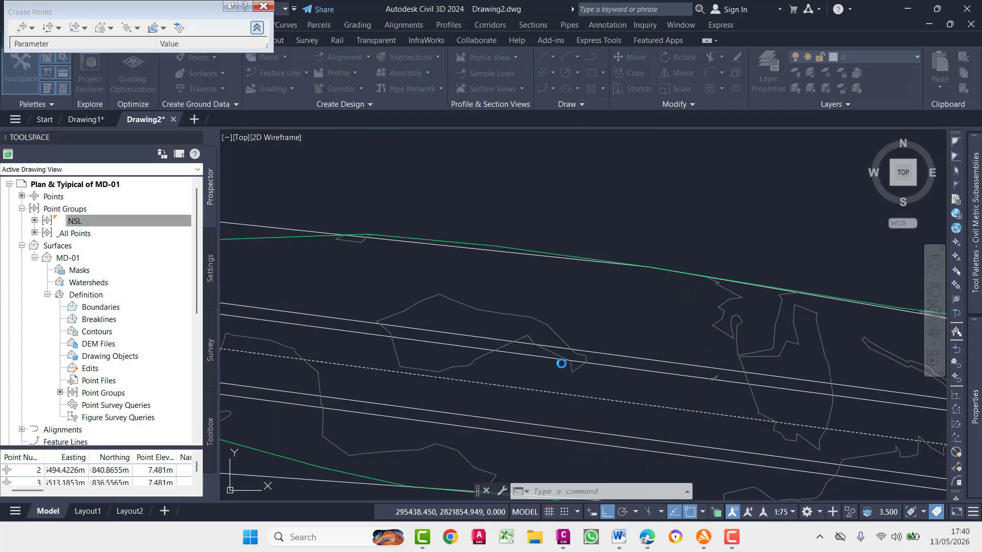
# Turn off the Border component in the plan display of the MD-01 surface's style.
pyautogui.scroll(-3, 536, 360)
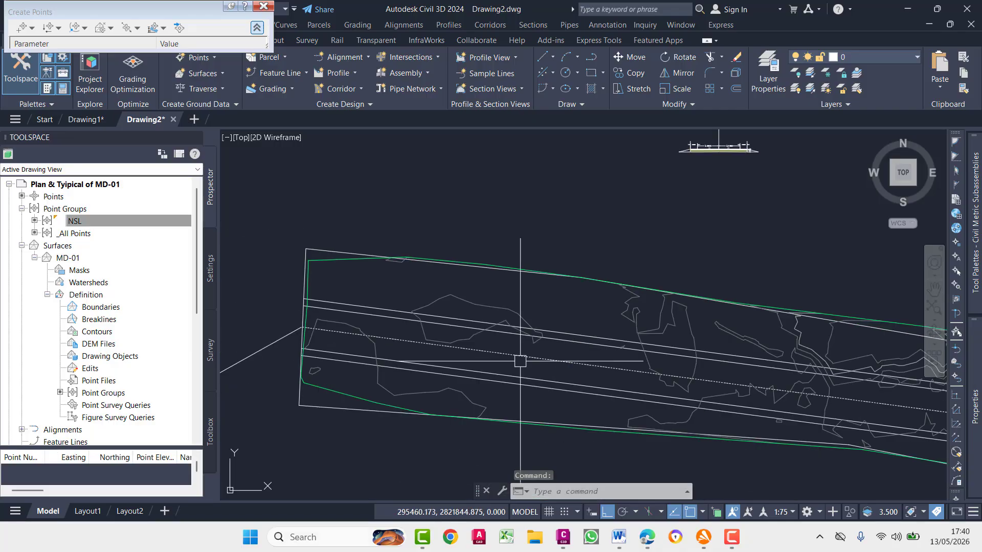
pyautogui.click(446, 292)
pyautogui.rightClick(466, 231)
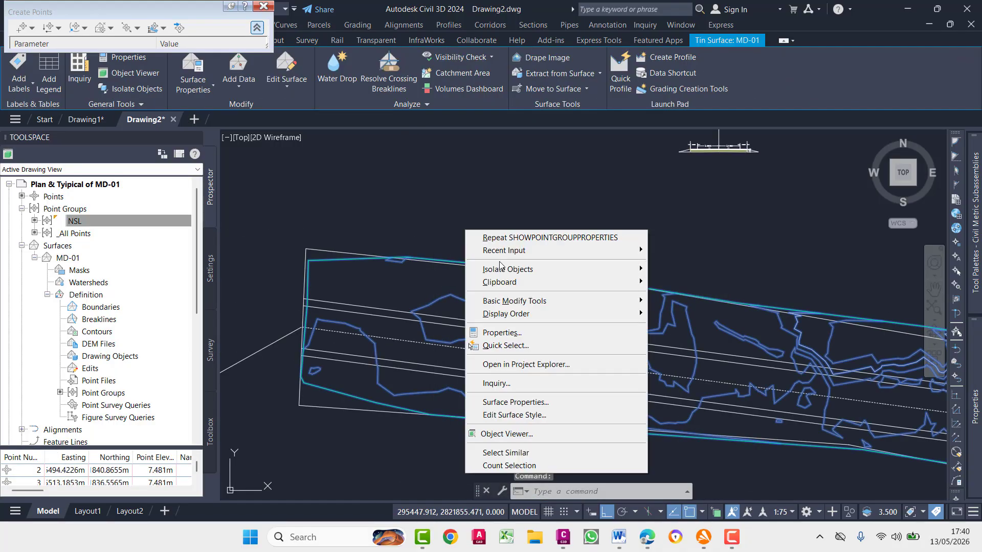
pyautogui.click(535, 416)
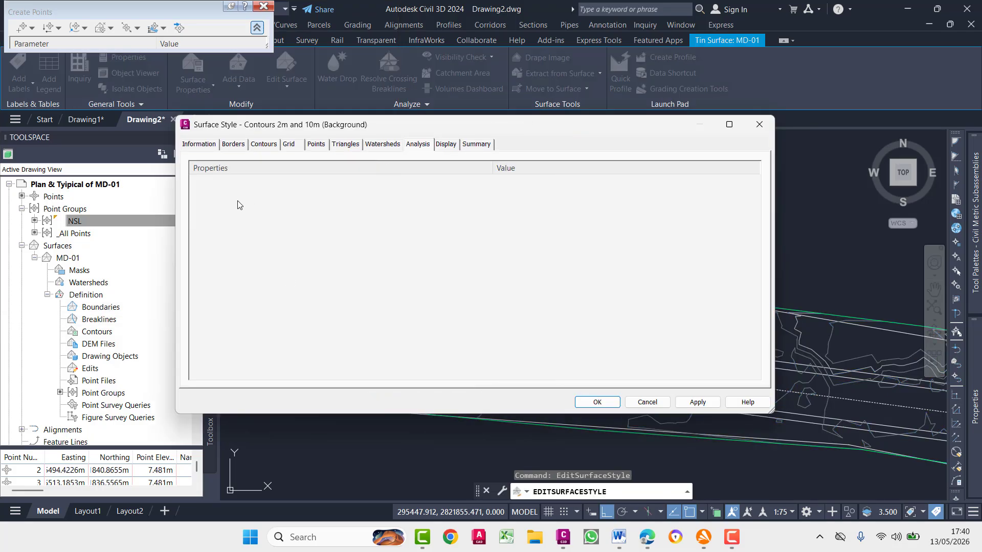
pyautogui.click(233, 144)
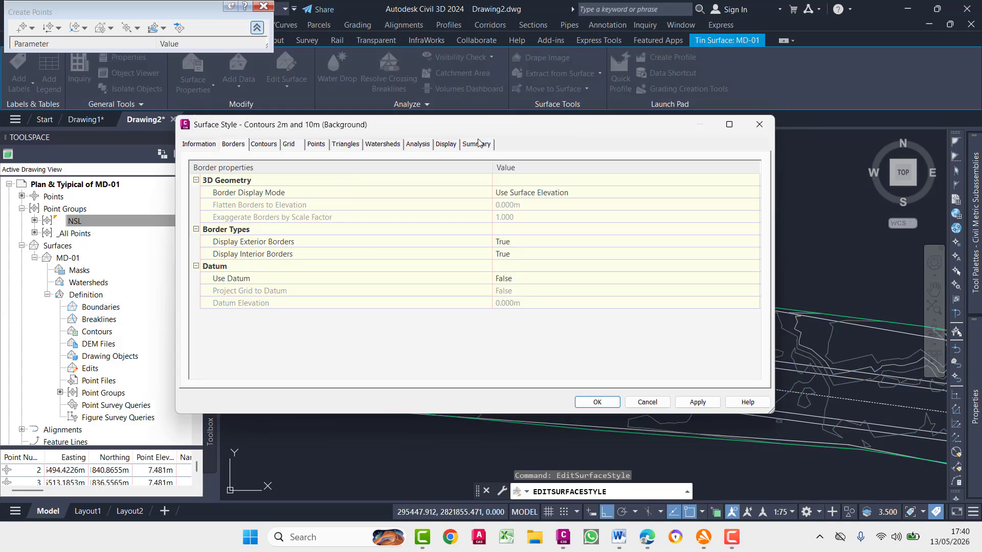
pyautogui.click(446, 145)
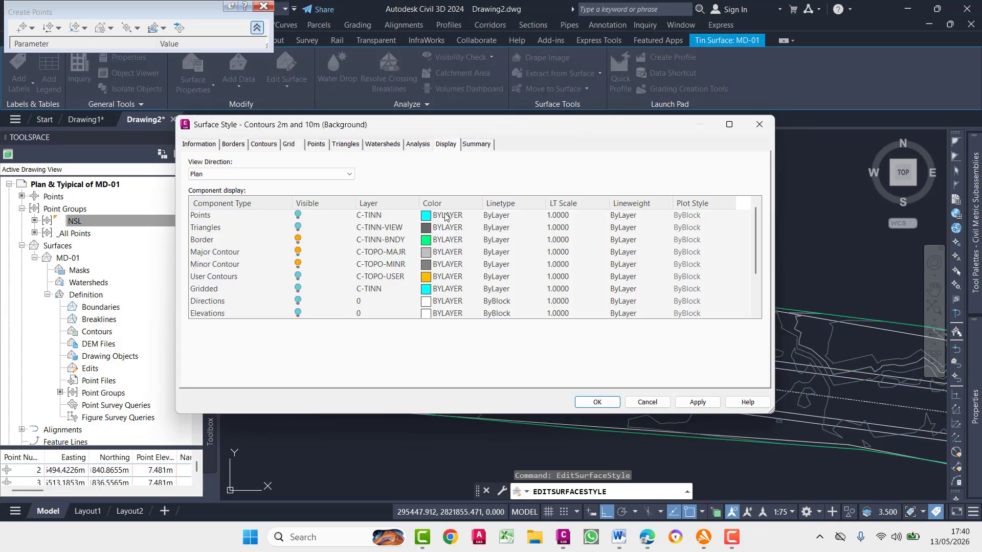
pyautogui.click(300, 240)
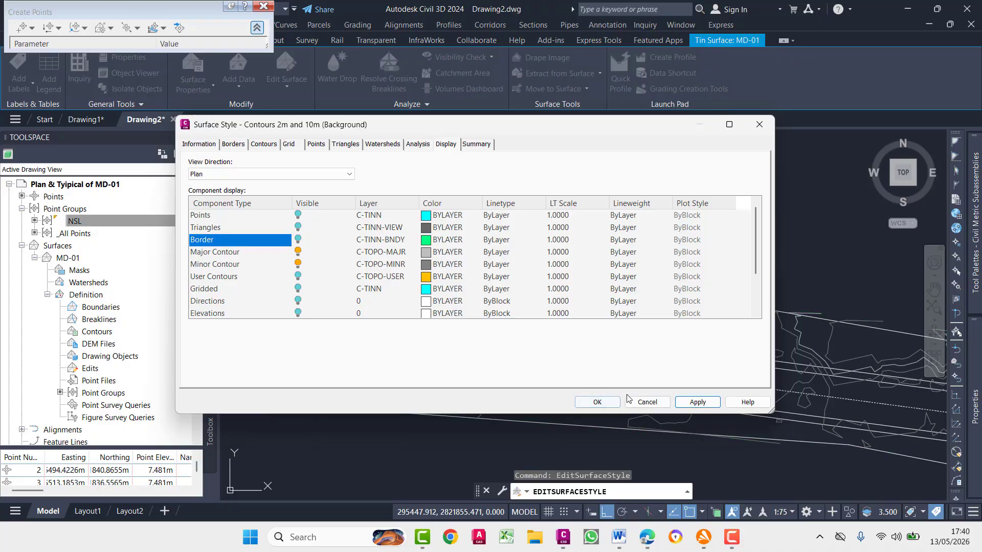
pyautogui.click(597, 402)
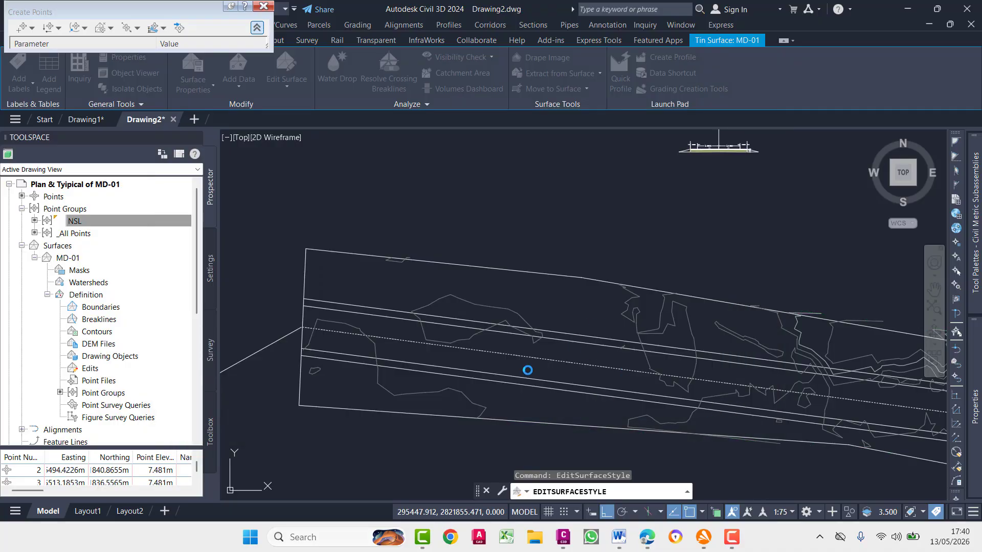
pyautogui.press('Escape')
pyautogui.press('Escape')
pyautogui.press('Escape')
# Close the Create Points toolbar and start an alignment from objects using the dashed road centreline, accepting its default direction.
pyautogui.scroll(-4, 687, 400)
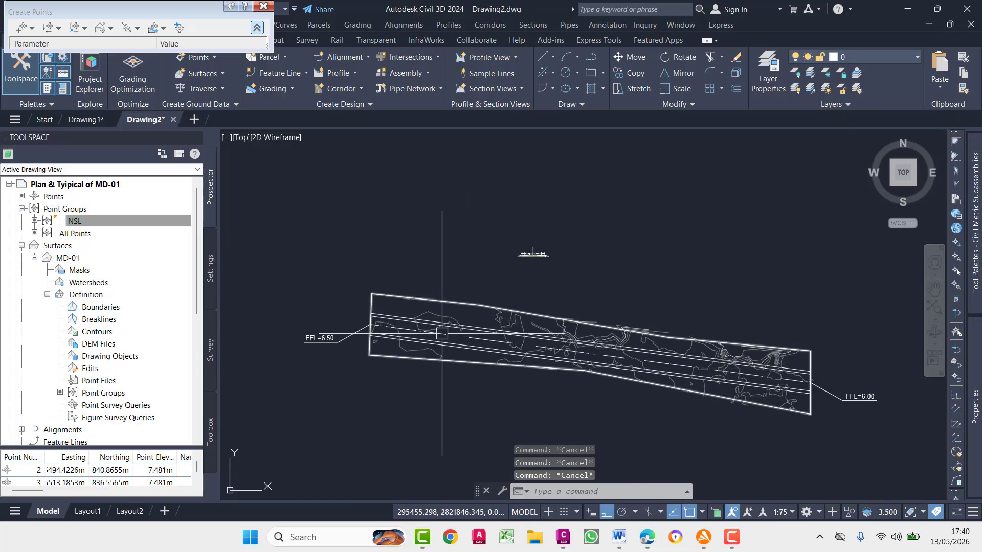
pyautogui.scroll(3, 770, 392)
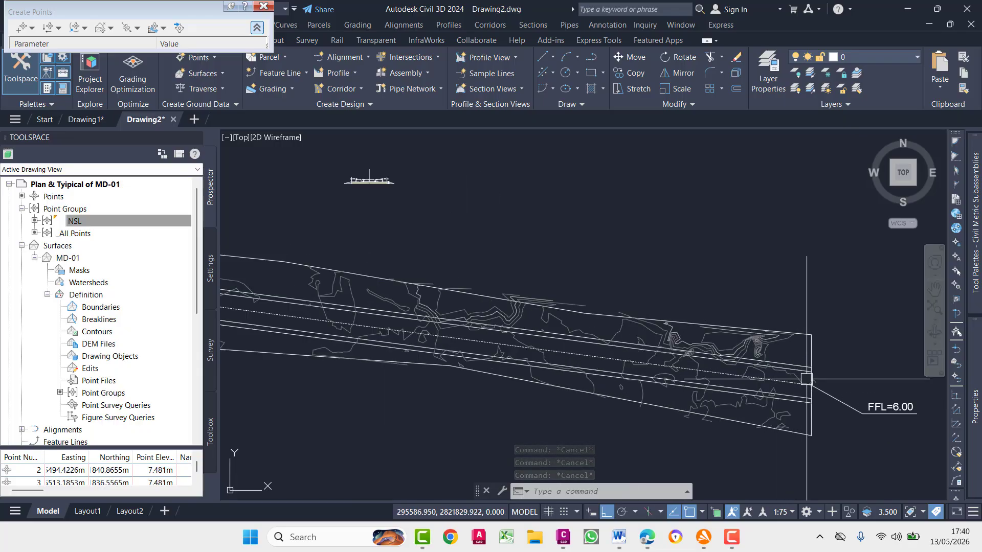
pyautogui.moveTo(416, 339); pyautogui.dragTo(607, 366, button='middle')
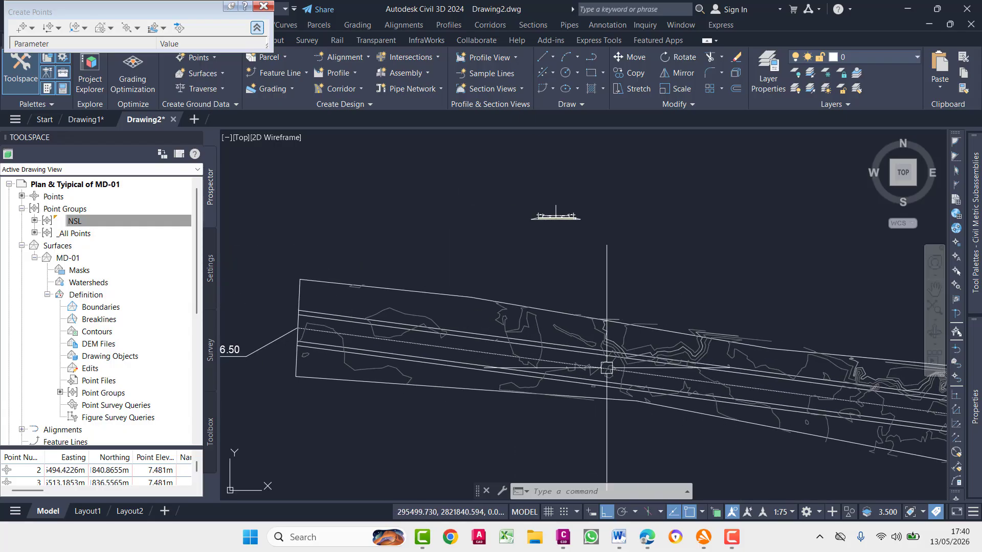
pyautogui.click(263, 7)
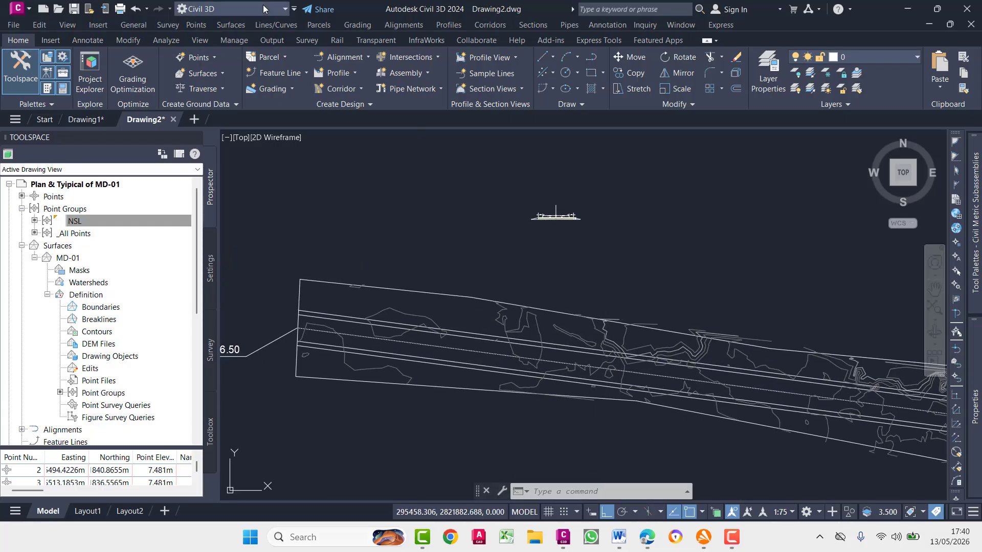
pyautogui.click(345, 57)
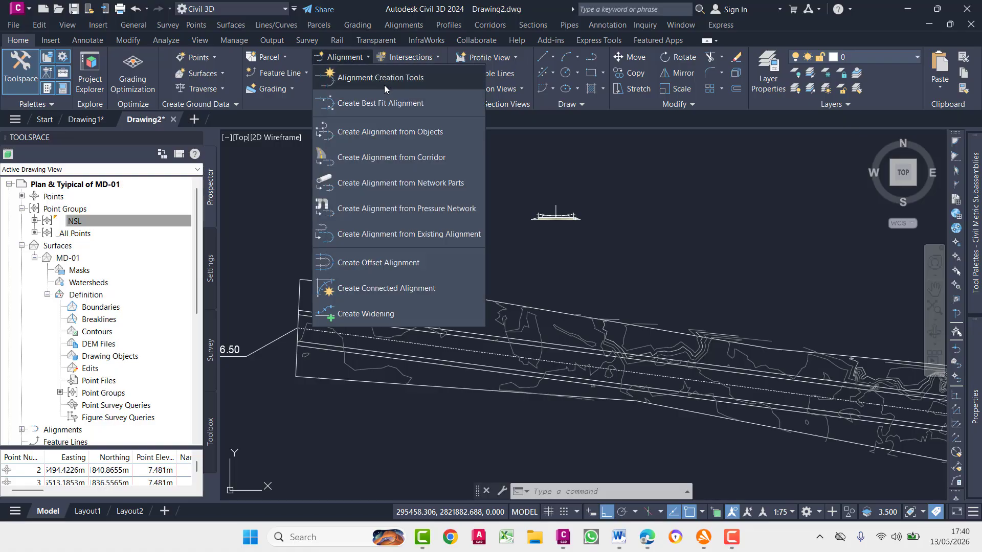
pyautogui.click(359, 131)
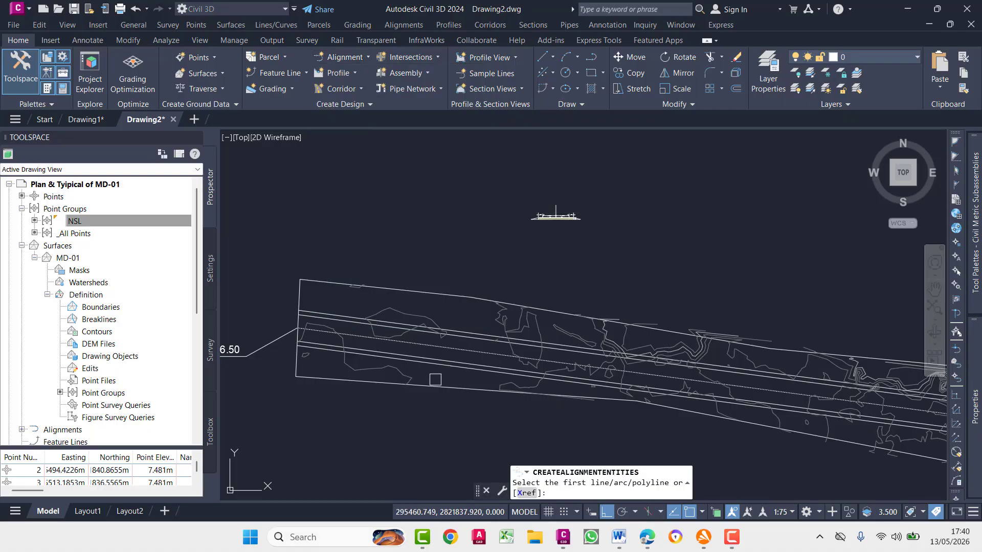
pyautogui.click(467, 350)
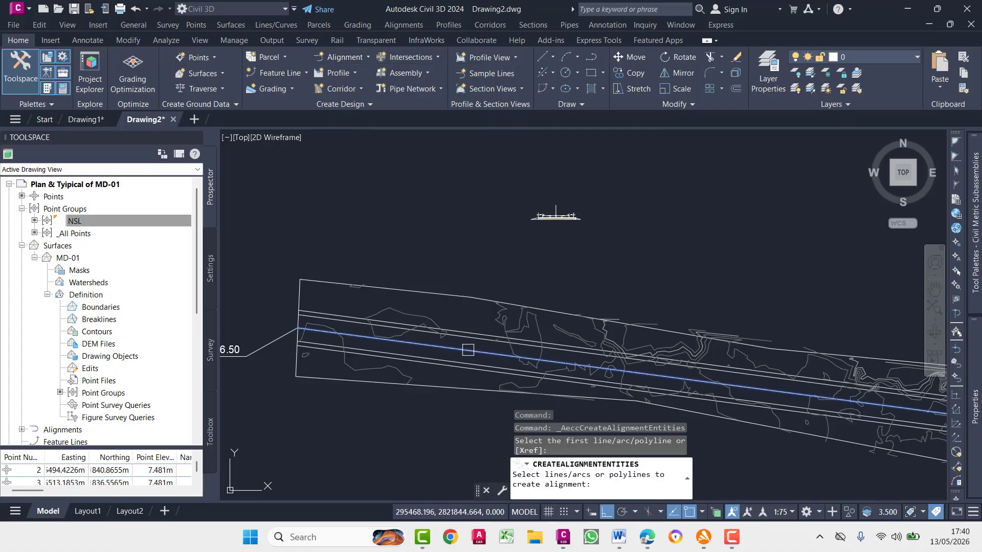
pyautogui.scroll(-2, 362, 345)
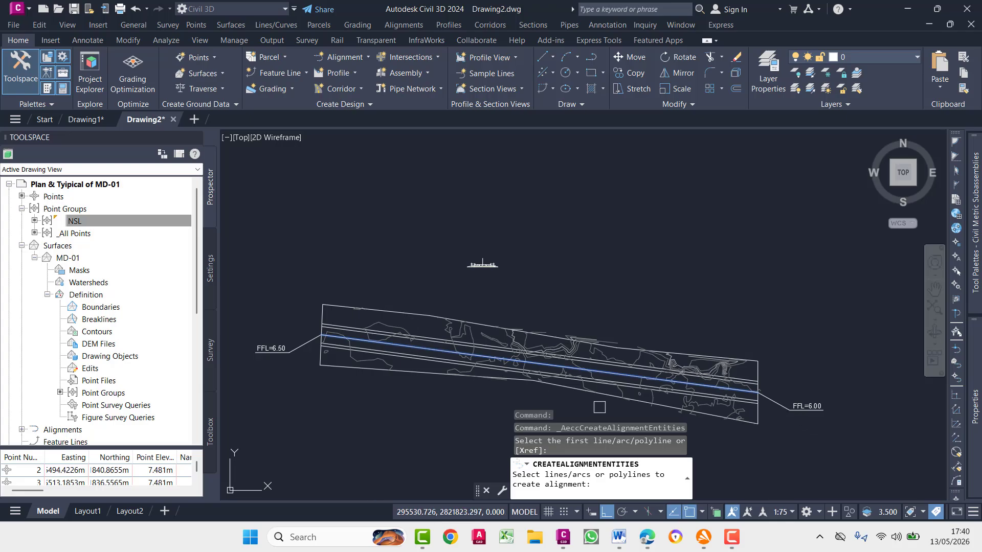
pyautogui.press('Return')
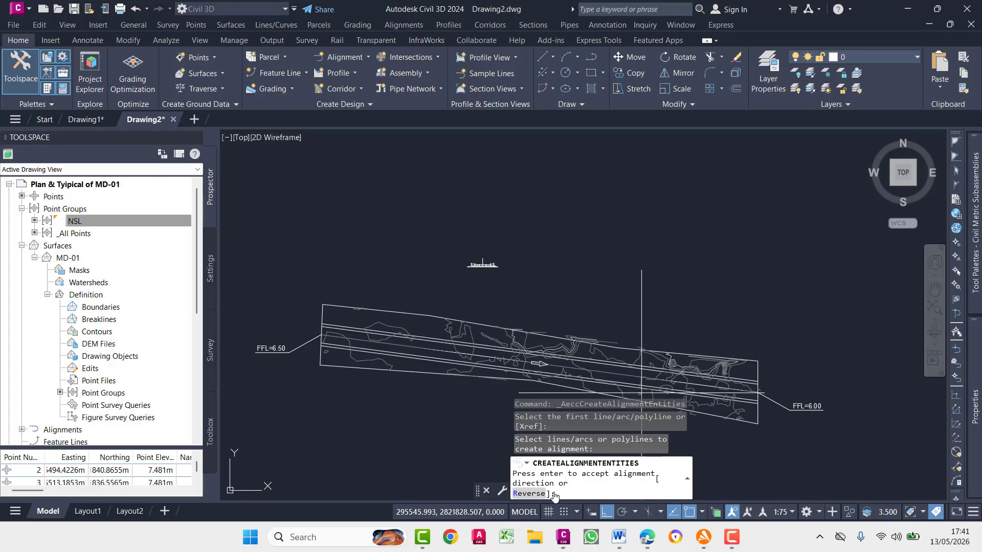
pyautogui.press('Return')
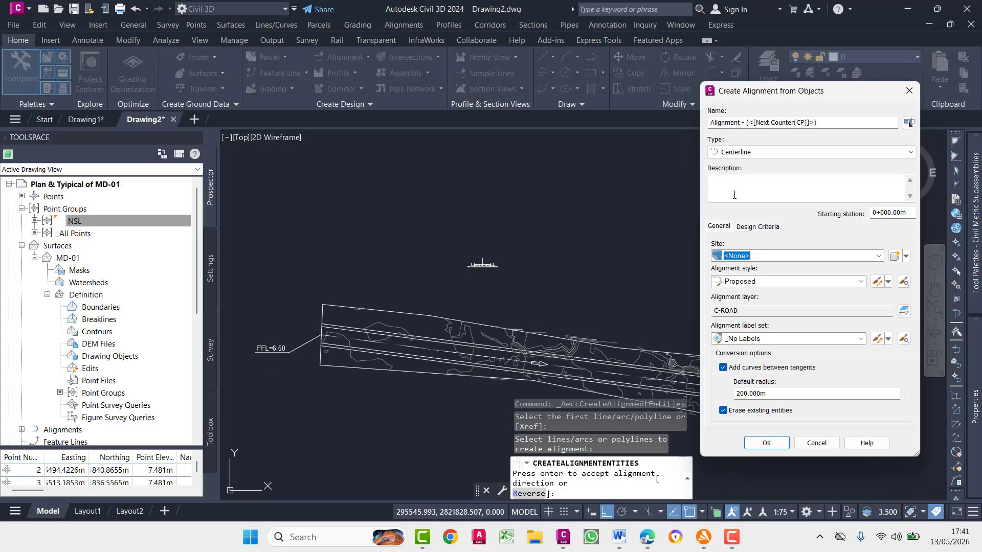
# Create the centerline alignment with the name MD-01 R and the Major and Minor only label set.
pyautogui.hotkey('ctrl', 'a')
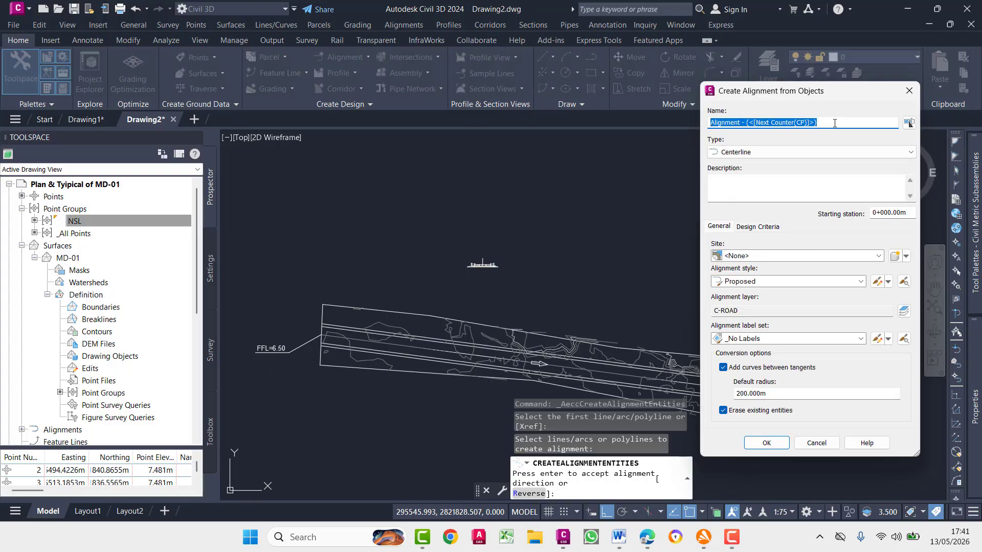
pyautogui.write('MD-01 R')
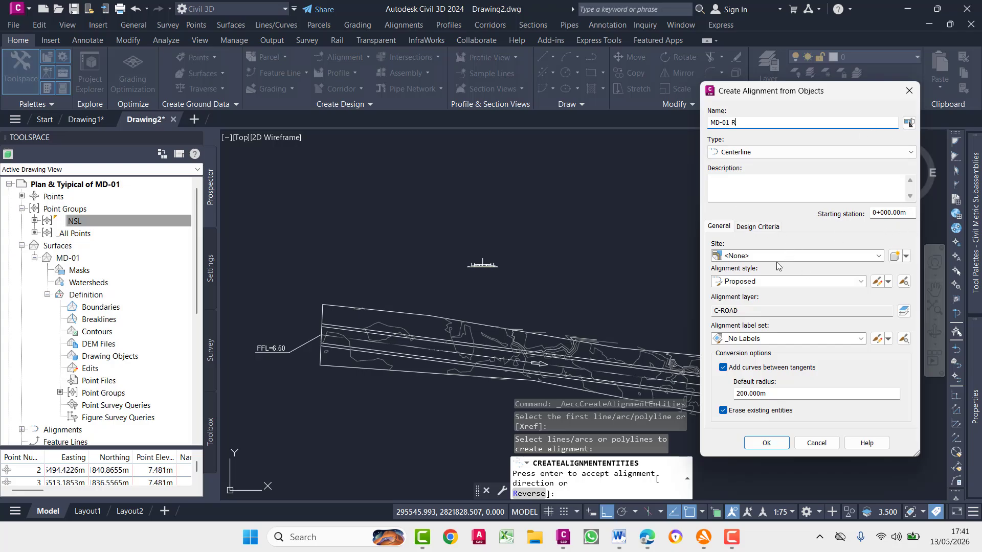
pyautogui.click(766, 340)
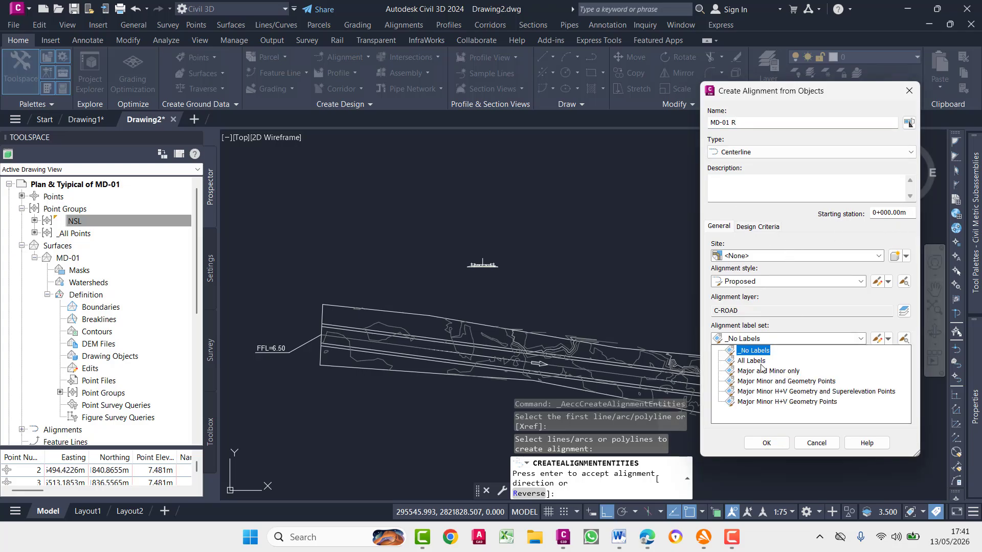
pyautogui.click(760, 376)
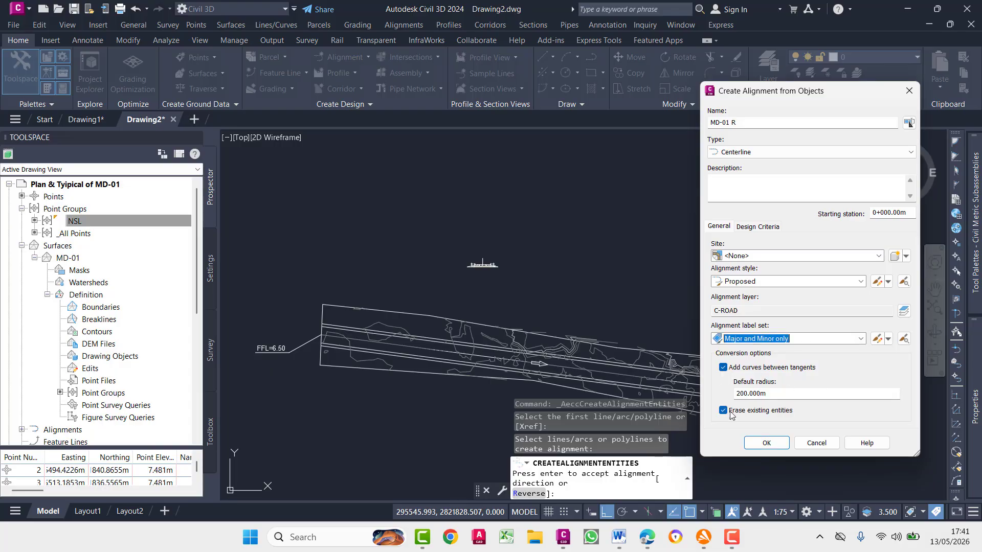
pyautogui.click(763, 442)
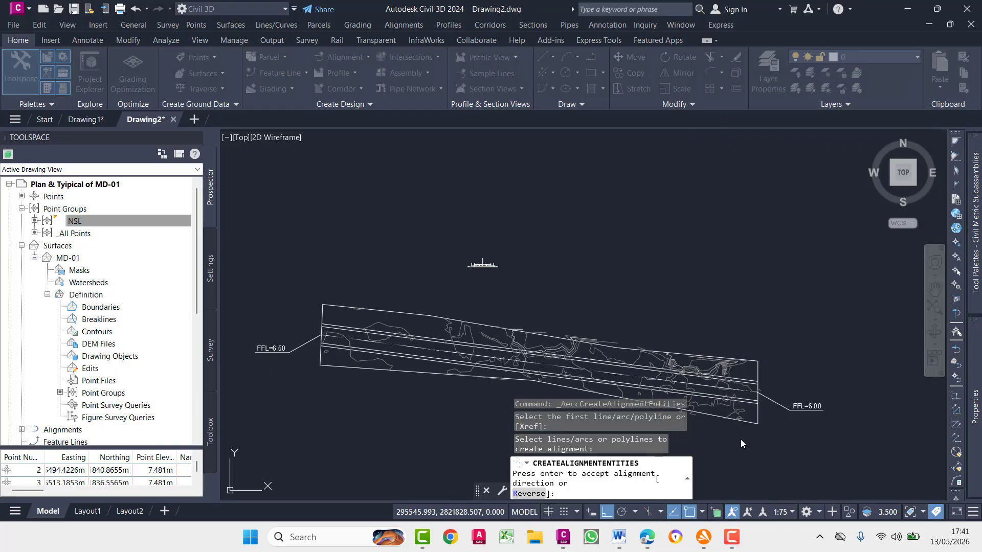
pyautogui.press('Return')
pyautogui.scroll(6, 666, 387)
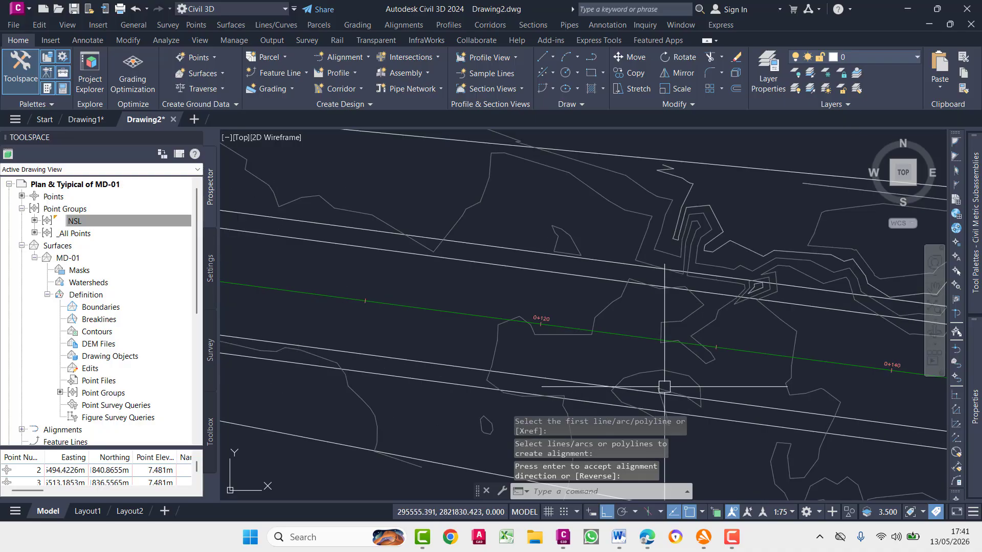
# Examine the station labels and ticks along the MD-01 R alignment back to its starting end.
pyautogui.scroll(-3, 616, 300)
pyautogui.scroll(5, 446, 294)
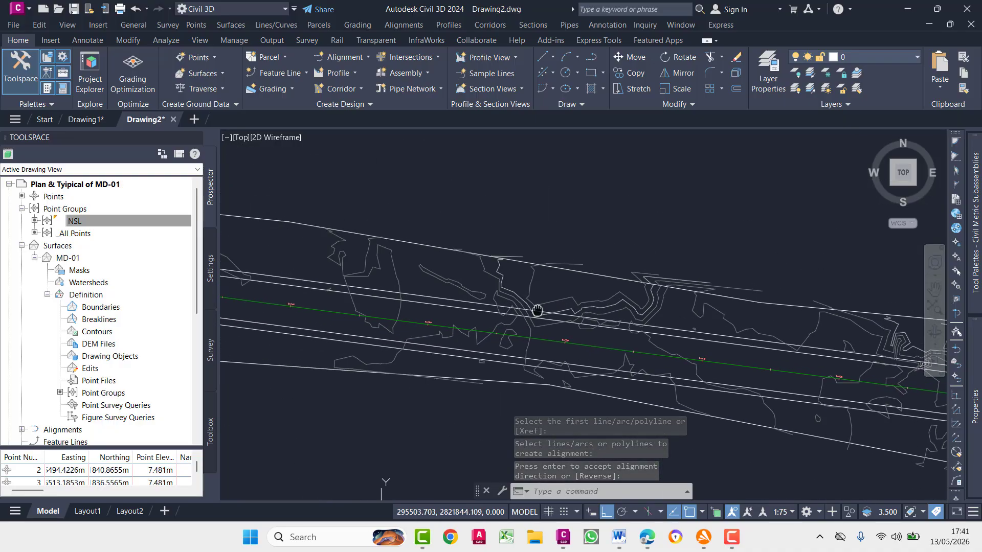
pyautogui.scroll(3, 607, 386)
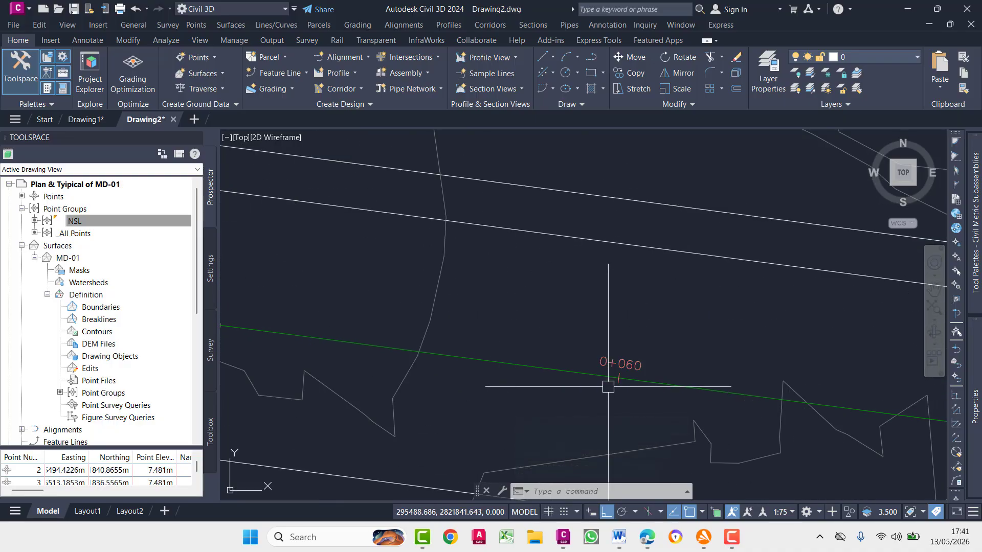
pyautogui.scroll(-3, 551, 383)
pyautogui.scroll(4, 394, 339)
pyautogui.scroll(-2, 368, 324)
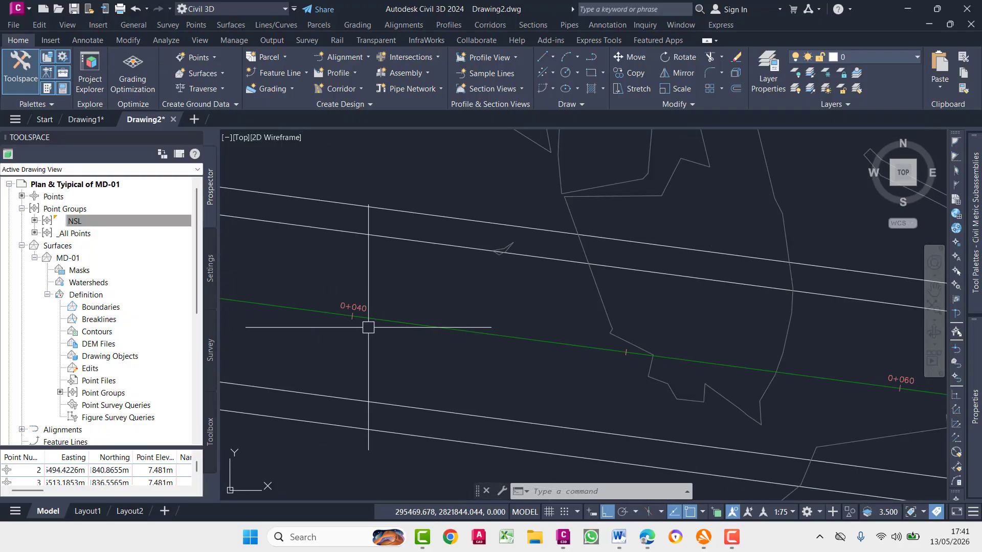
pyautogui.scroll(-6, 462, 334)
pyautogui.moveTo(437, 343); pyautogui.dragTo(576, 361, button='middle')
pyautogui.scroll(-3, 576, 360)
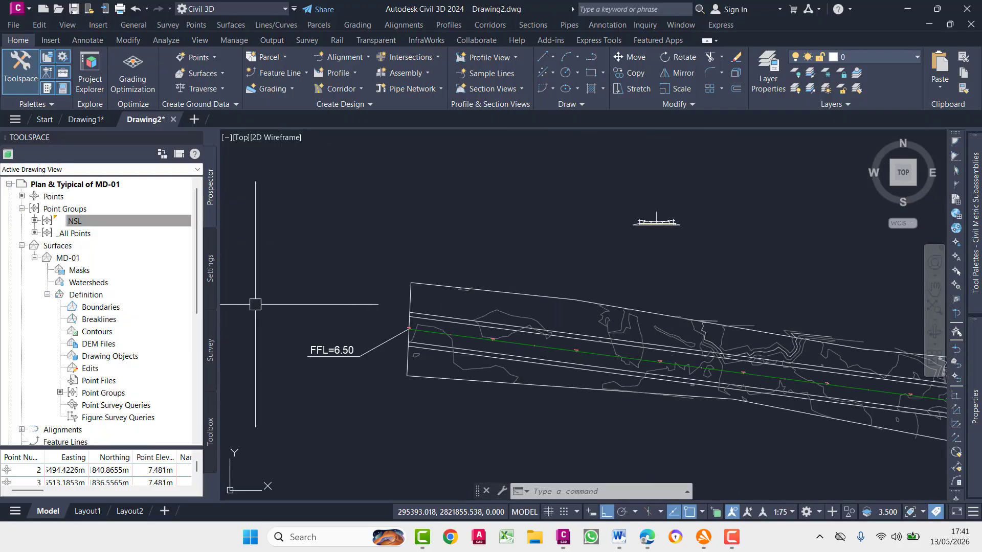
# Set the MD-01 R alignment's major station label increment to 10 m and its minor station increment to 5 m.
pyautogui.scroll(8, 438, 347)
pyautogui.click(339, 229)
pyautogui.rightClick(338, 229)
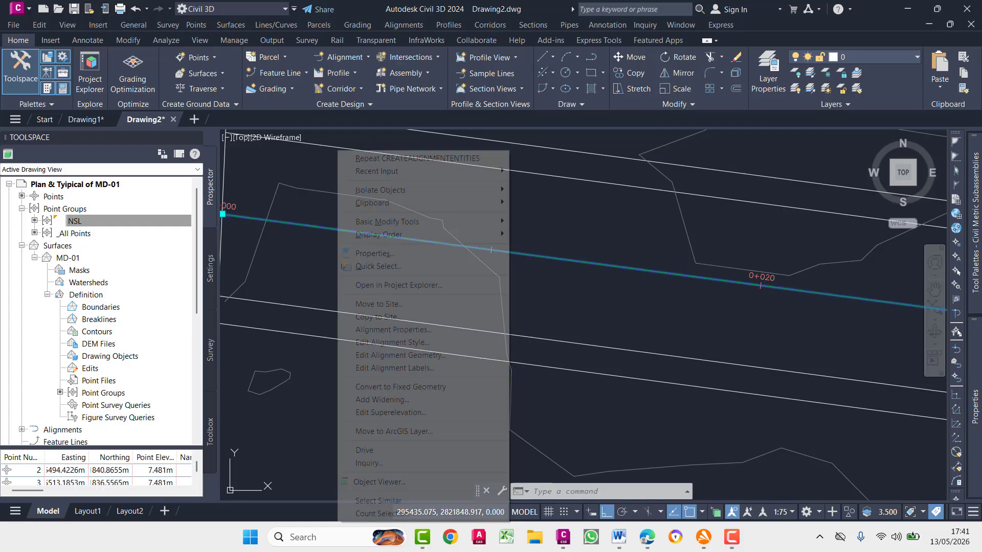
pyautogui.click(403, 364)
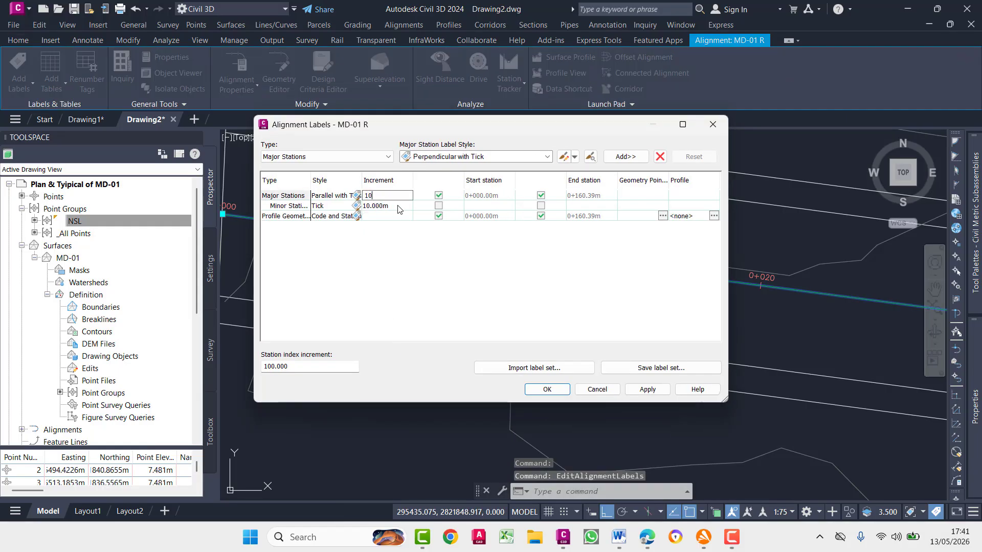
pyautogui.click(399, 206)
pyautogui.write('5')
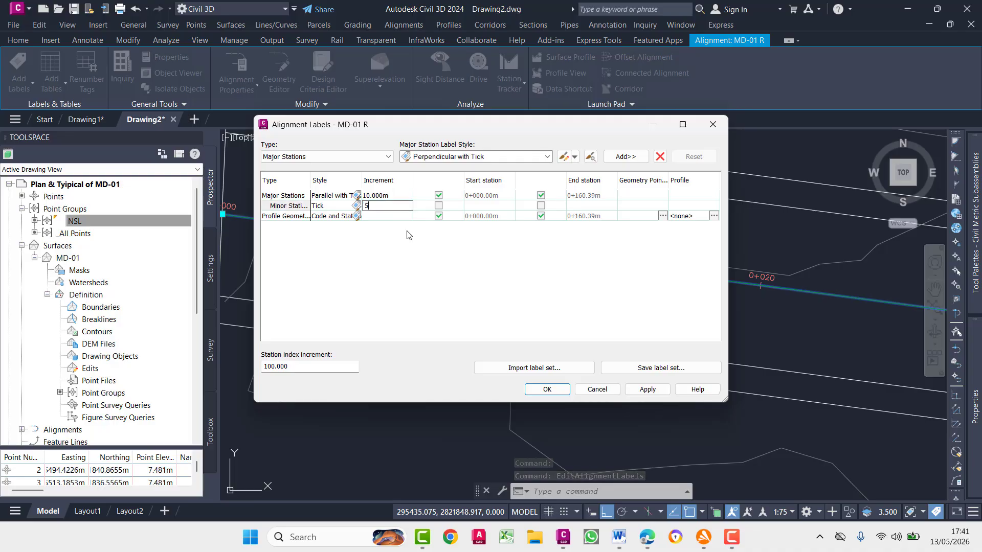
pyautogui.click(643, 390)
pyautogui.click(546, 391)
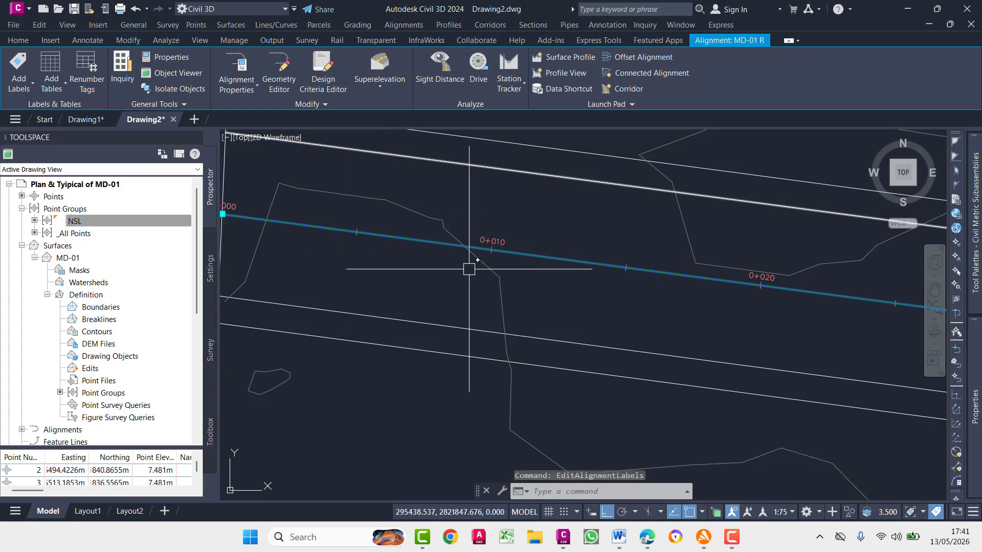
# Set the drawing's annotation scale to 1:150 to resize the alignment's station labels.
pyautogui.scroll(-2, 532, 269)
pyautogui.moveTo(855, 369); pyautogui.dragTo(559, 324, button='middle')
pyautogui.moveTo(735, 337)
pyautogui.mouseDown(button='middle')
pyautogui.moveTo(567, 311)
pyautogui.moveTo(382, 307)
pyautogui.mouseUp(button='middle')
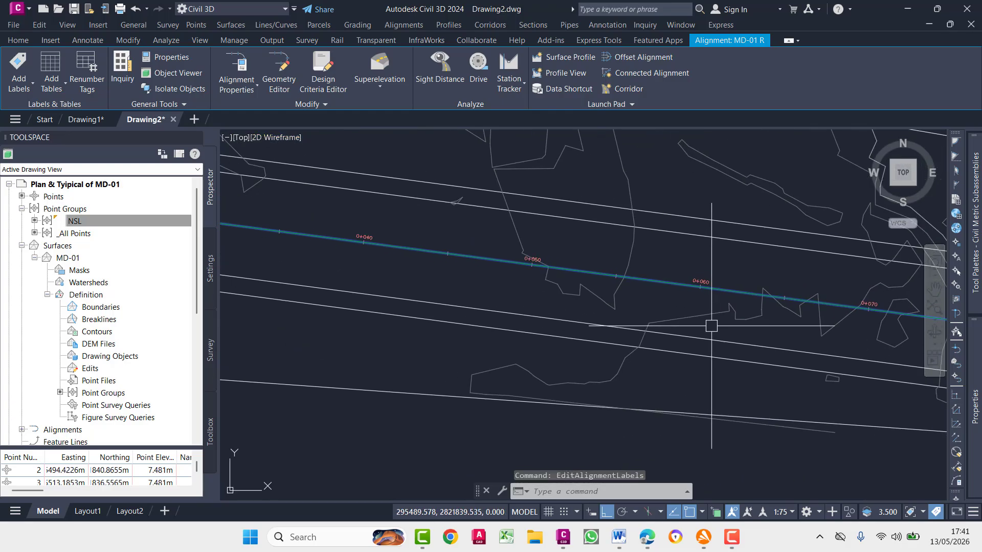
pyautogui.click(782, 513)
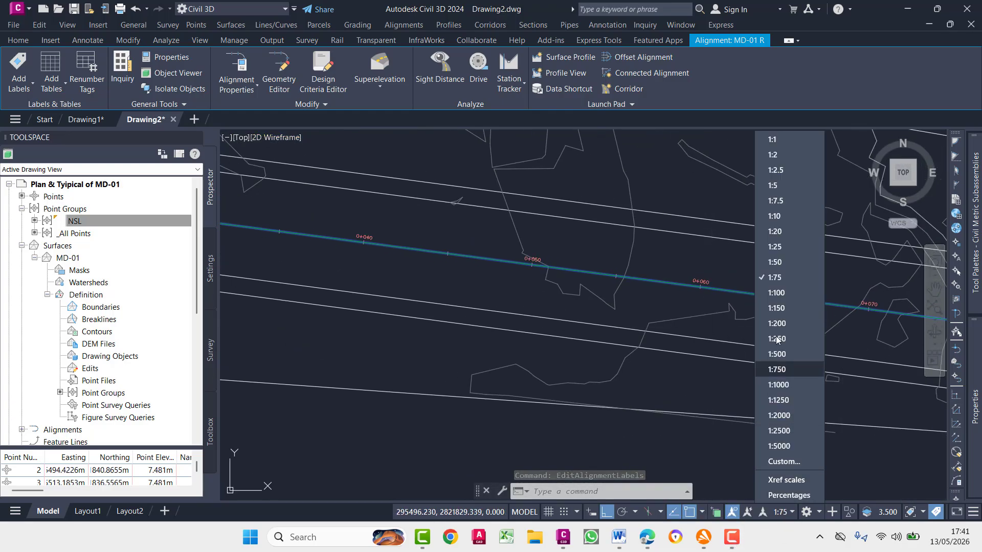
pyautogui.click(774, 311)
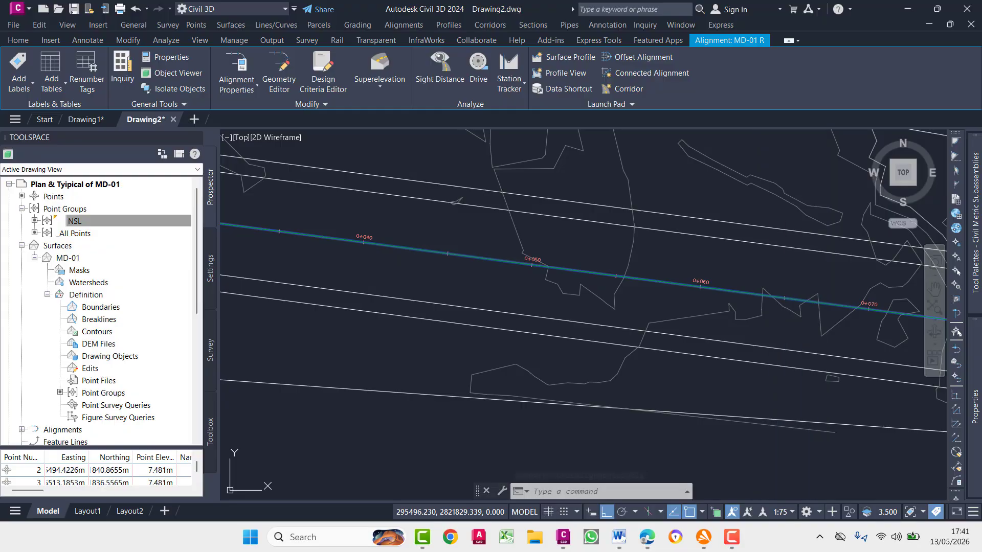
# Check the size and spacing of the station labels from the alignment's end back to station 0+000.
pyautogui.scroll(-4, 562, 286)
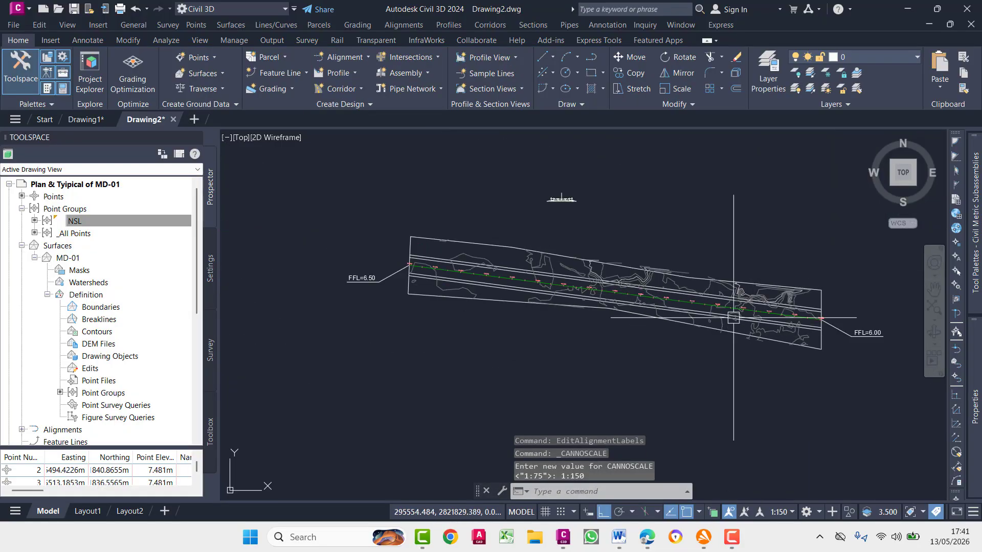
pyautogui.scroll(6, 733, 318)
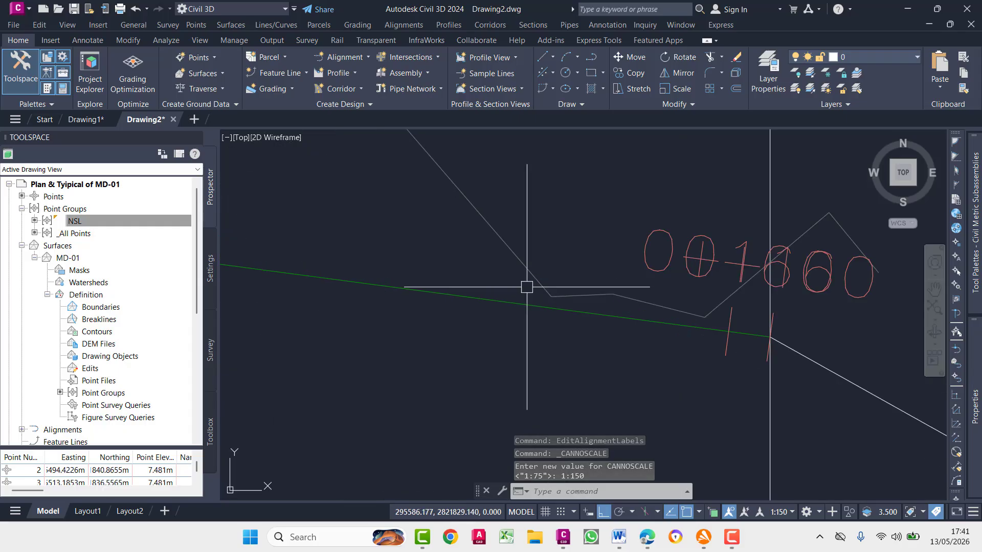
pyautogui.scroll(-6, 648, 313)
pyautogui.moveTo(492, 317)
pyautogui.mouseDown(button='middle')
pyautogui.moveTo(833, 375)
pyautogui.moveTo(517, 316)
pyautogui.moveTo(703, 331)
pyautogui.mouseUp(button='middle')
pyautogui.scroll(-6, 693, 326)
pyautogui.scroll(2, 644, 314)
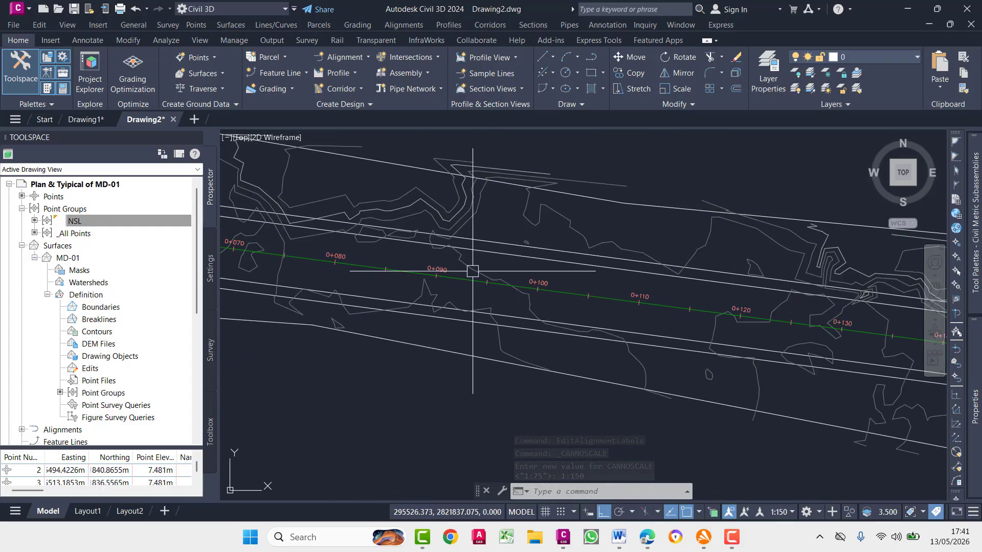
pyautogui.scroll(-4, 485, 284)
pyautogui.moveTo(449, 292); pyautogui.dragTo(621, 316, button='middle')
pyautogui.scroll(2, 332, 272)
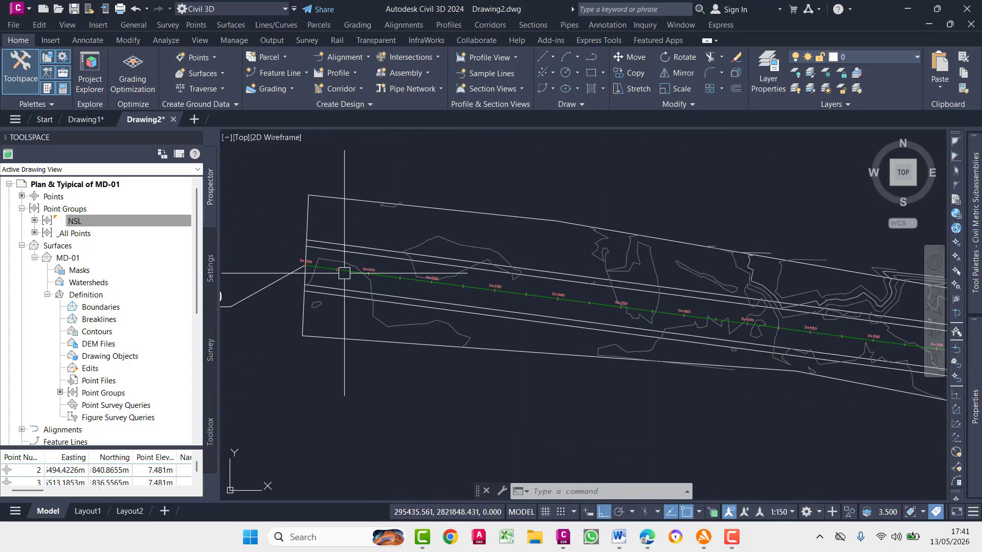
pyautogui.scroll(-2, 344, 273)
pyautogui.scroll(5, 344, 293)
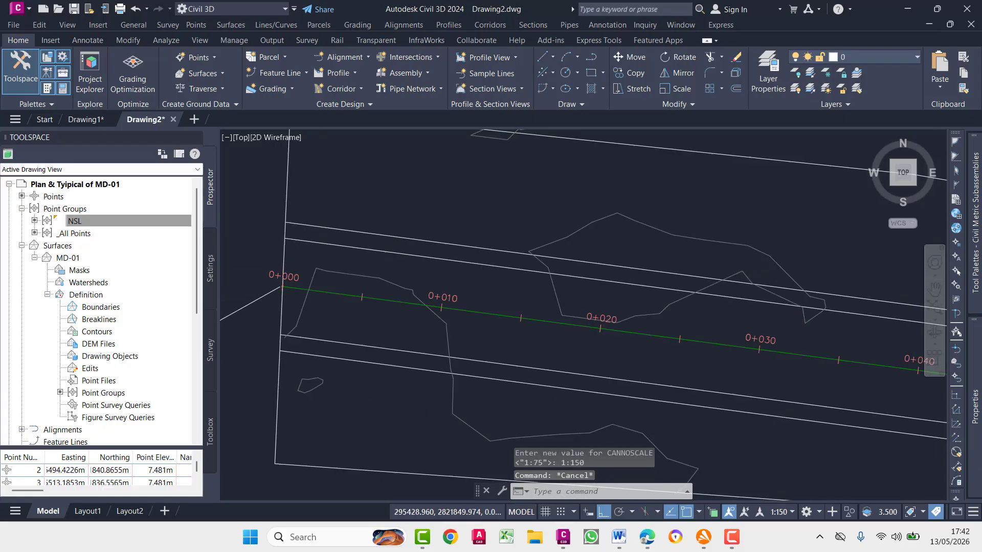
pyautogui.scroll(-5, 281, 285)
pyautogui.scroll(3, 588, 320)
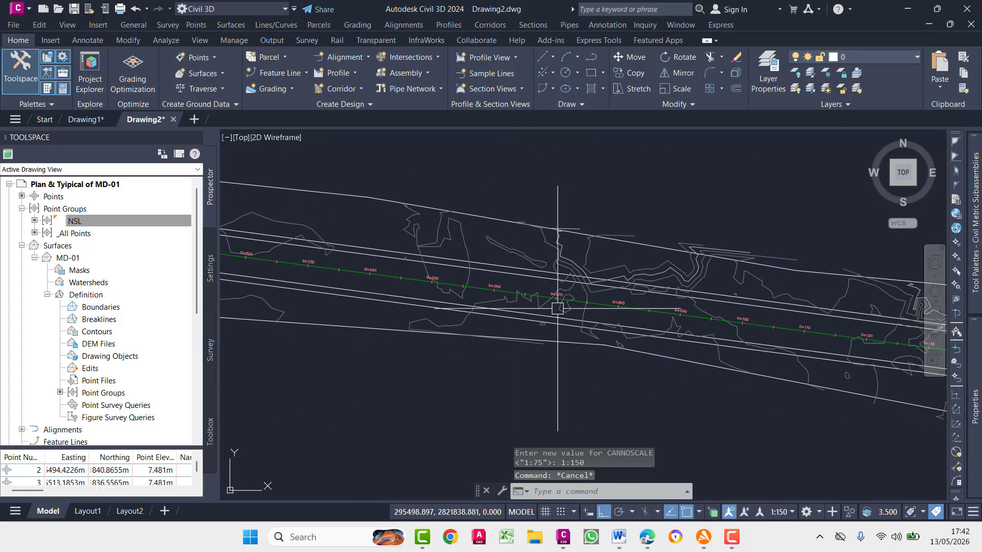
pyautogui.scroll(-3, 557, 308)
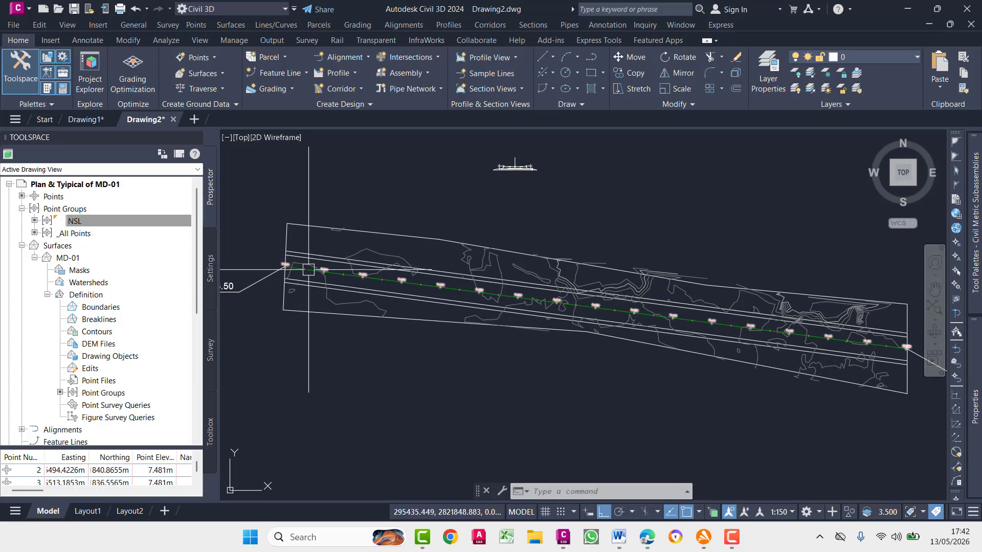
# Review the road plan from start to end, including the FFL level callouts at both ends of the alignment.
pyautogui.scroll(8, 299, 260)
pyautogui.moveTo(484, 328); pyautogui.dragTo(649, 279, button='middle')
pyautogui.moveTo(491, 272); pyautogui.dragTo(488, 350, button='middle')
pyautogui.moveTo(474, 138); pyautogui.dragTo(478, 306, button='middle')
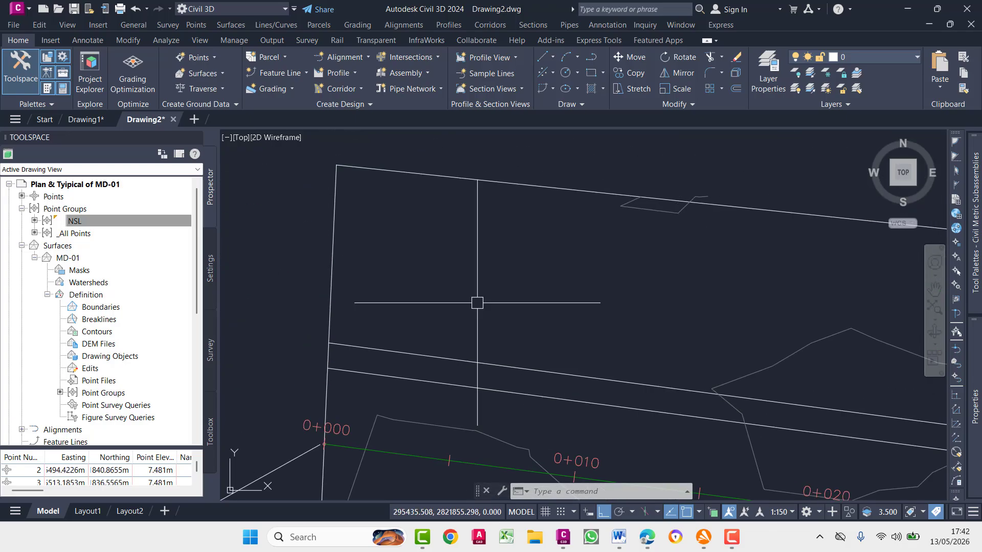
pyautogui.scroll(-6, 575, 294)
pyautogui.moveTo(575, 435); pyautogui.dragTo(576, 342, button='middle')
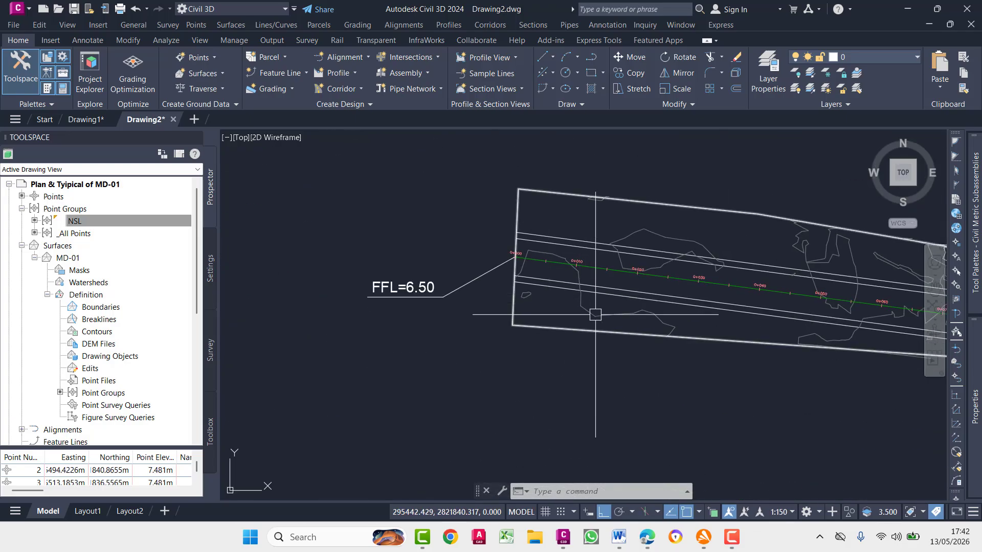
pyautogui.scroll(-4, 645, 348)
pyautogui.moveTo(699, 359); pyautogui.dragTo(450, 315, button='middle')
pyautogui.scroll(2, 445, 295)
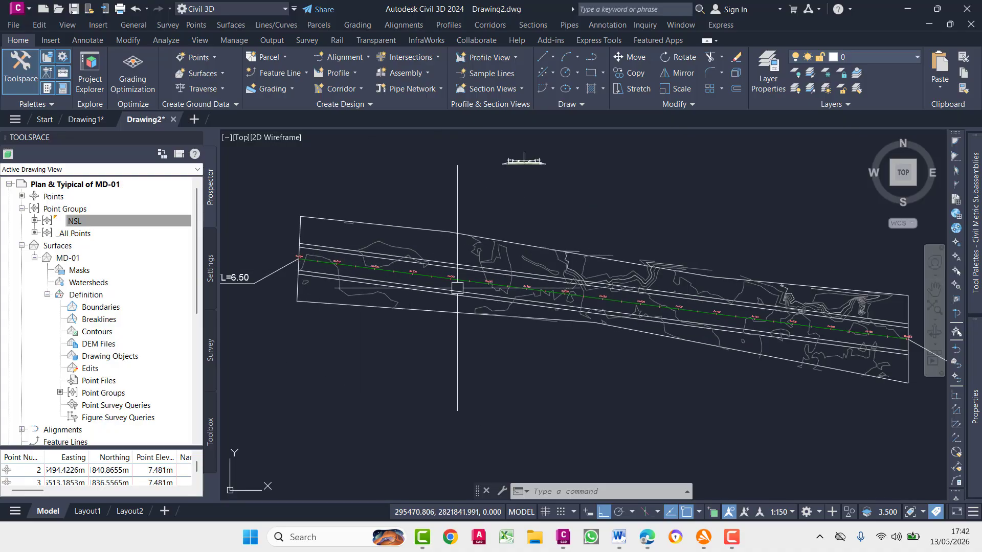
pyautogui.scroll(2, 801, 337)
pyautogui.moveTo(800, 338); pyautogui.dragTo(670, 309, button='middle')
pyautogui.scroll(-4, 670, 308)
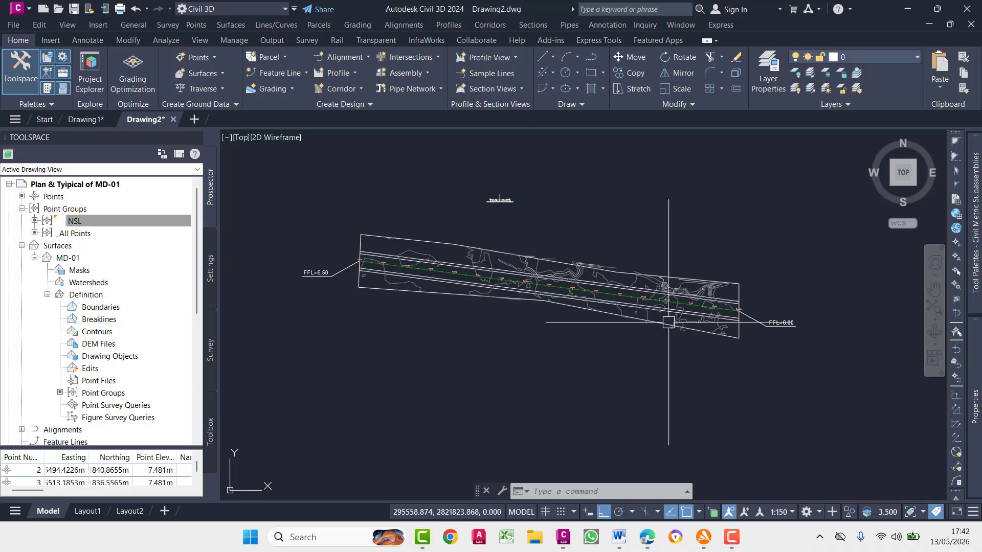
pyautogui.scroll(2, 739, 313)
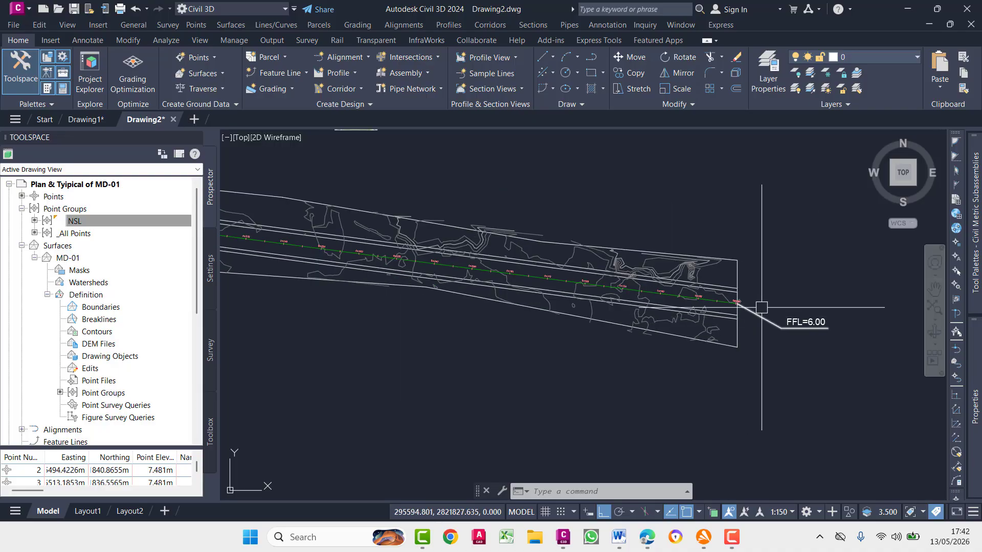
pyautogui.moveTo(498, 287); pyautogui.dragTo(679, 309, button='middle')
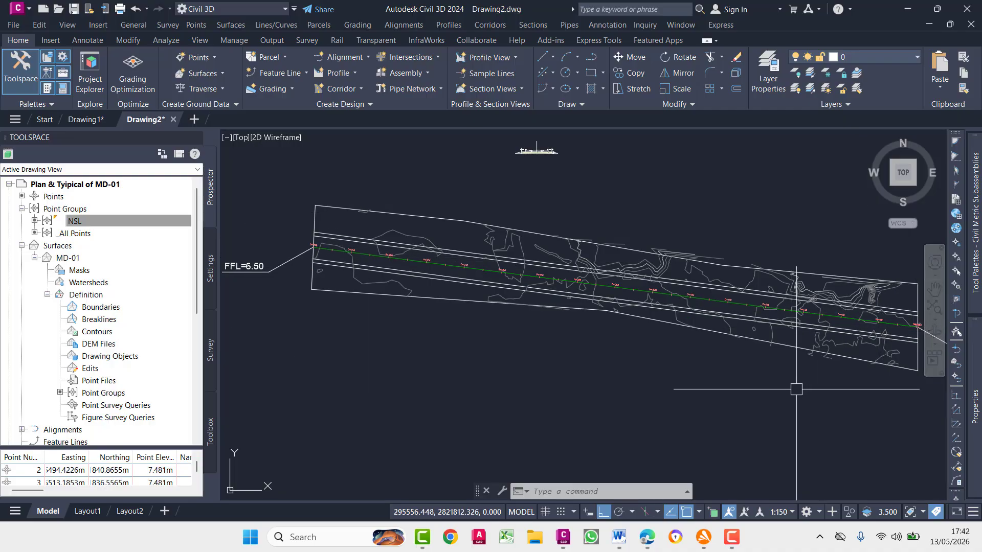
pyautogui.moveTo(682, 327); pyautogui.dragTo(542, 323, button='middle')
pyautogui.scroll(-2, 647, 346)
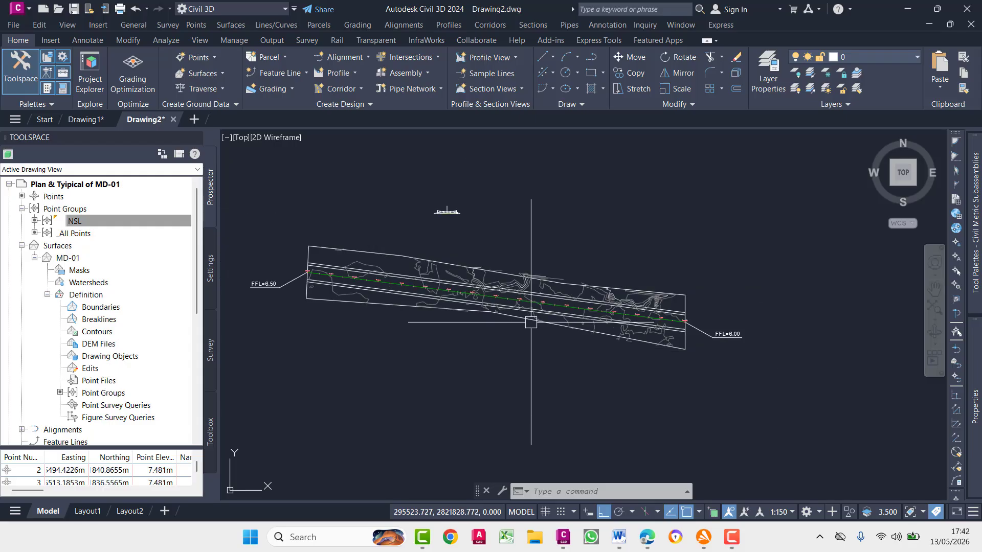
pyautogui.scroll(4, 321, 285)
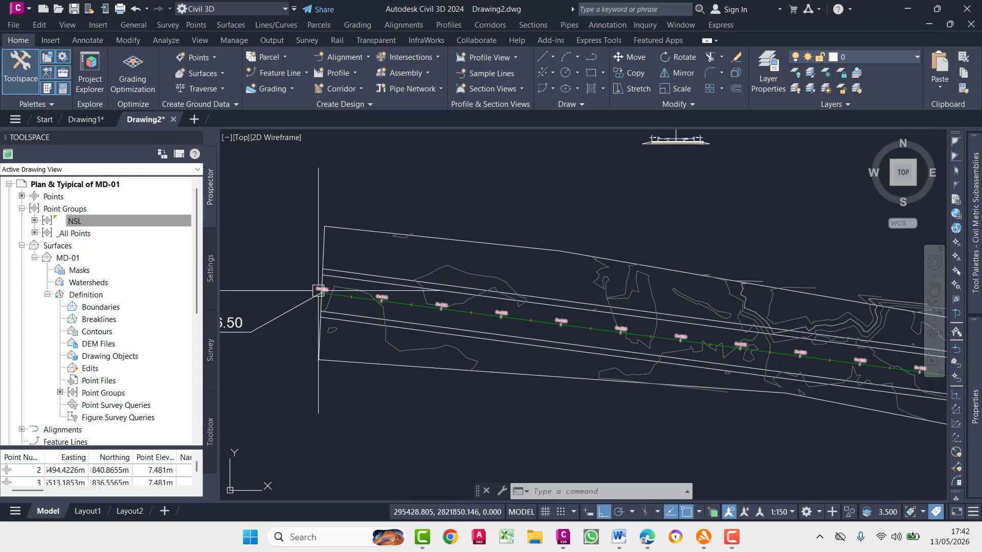
pyautogui.scroll(-3, 316, 283)
pyautogui.scroll(1, 370, 270)
pyautogui.scroll(-1, 370, 270)
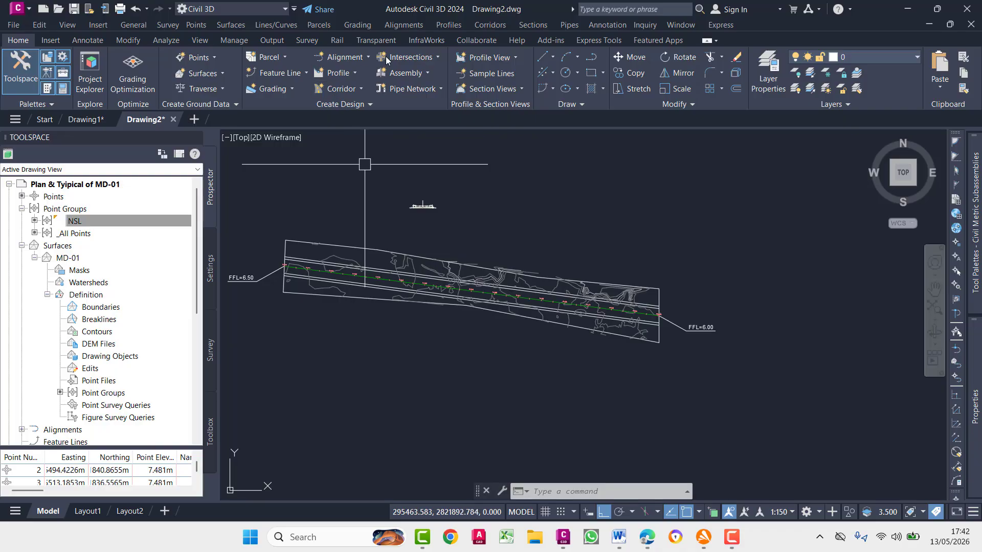
# Inspect the MD-01 surface in 3D in the Object Viewer, orbiting it to a side view, and close the viewer.
pyautogui.scroll(4, 313, 281)
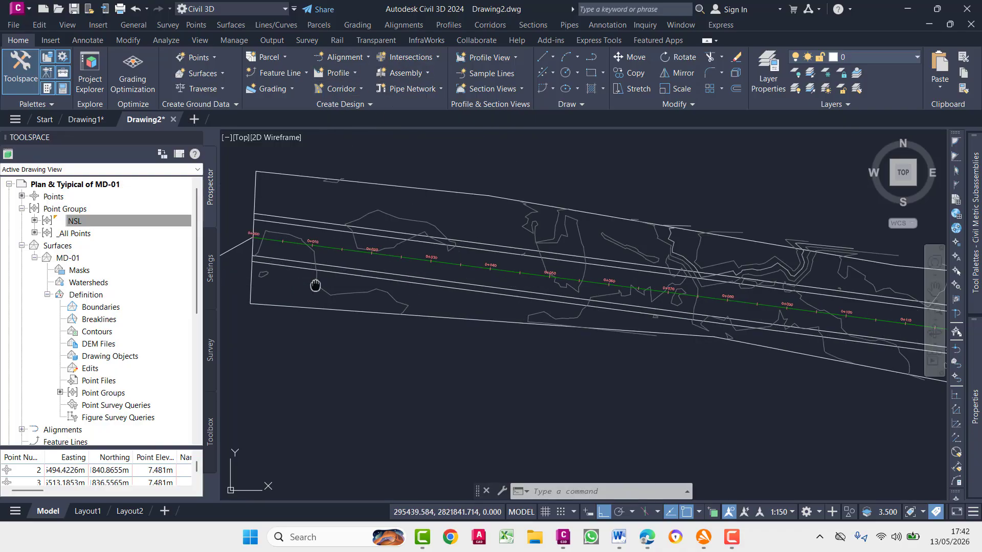
pyautogui.click(422, 279)
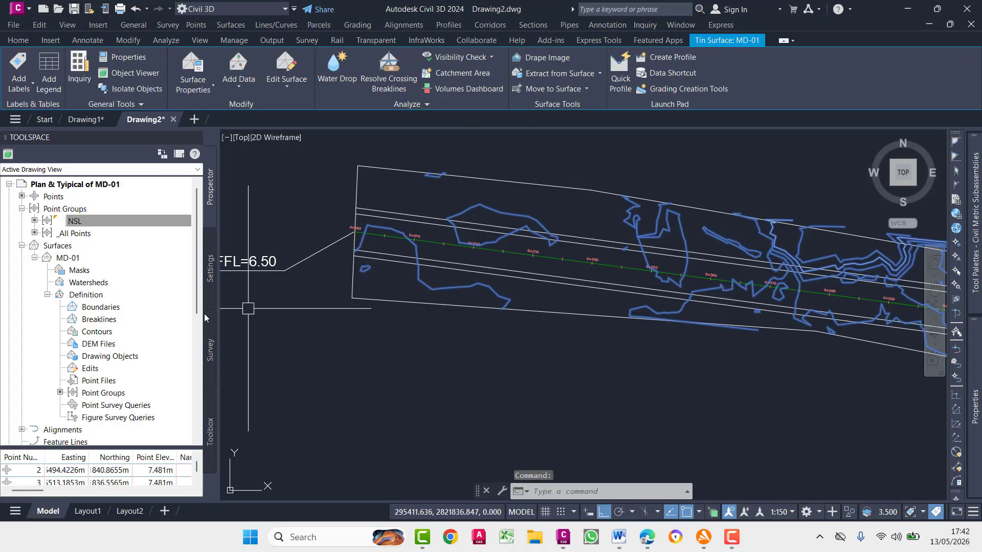
pyautogui.rightClick(369, 148)
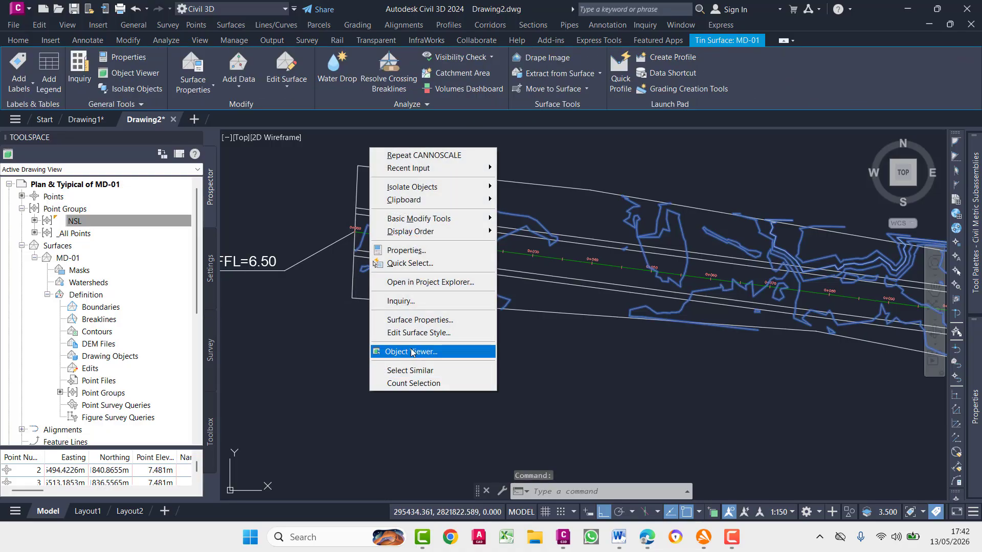
pyautogui.click(460, 352)
pyautogui.moveTo(415, 345)
pyautogui.mouseDown()
pyautogui.moveTo(538, 346)
pyautogui.moveTo(577, 305)
pyautogui.mouseUp()
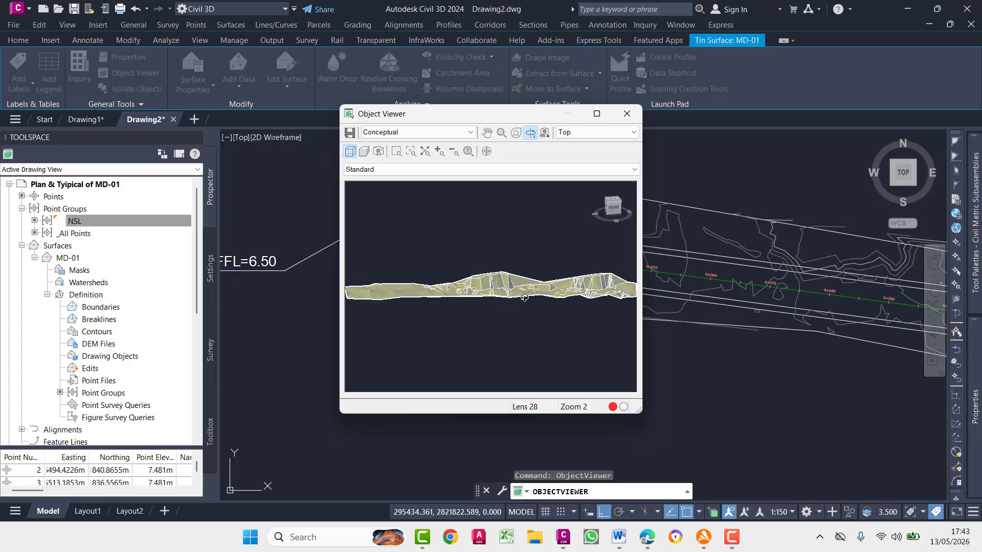
pyautogui.moveTo(575, 337); pyautogui.dragTo(643, 117)
pyautogui.click(636, 114)
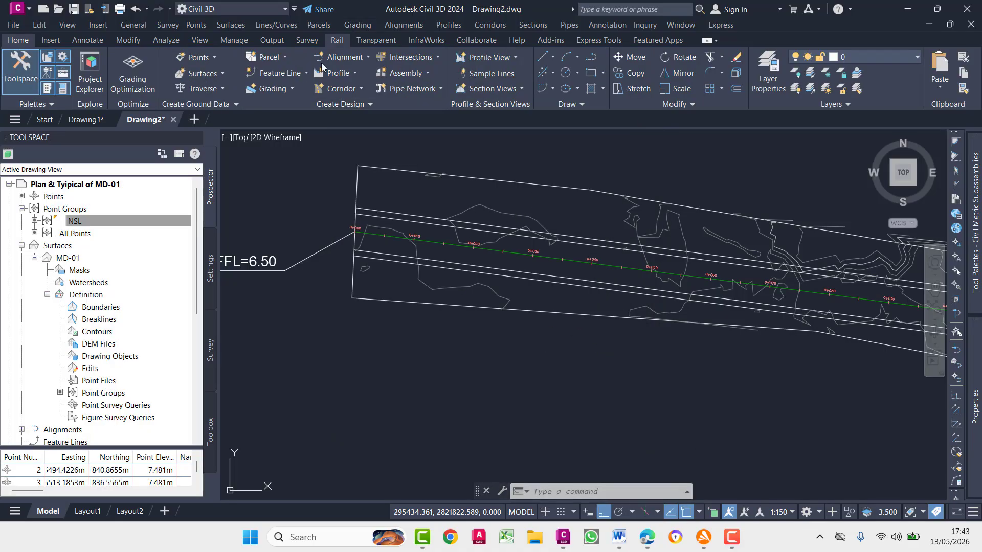
# Sample the MD-01 surface along the full MD-01 R alignment and add it to the list of surface profiles.
pyautogui.click(353, 74)
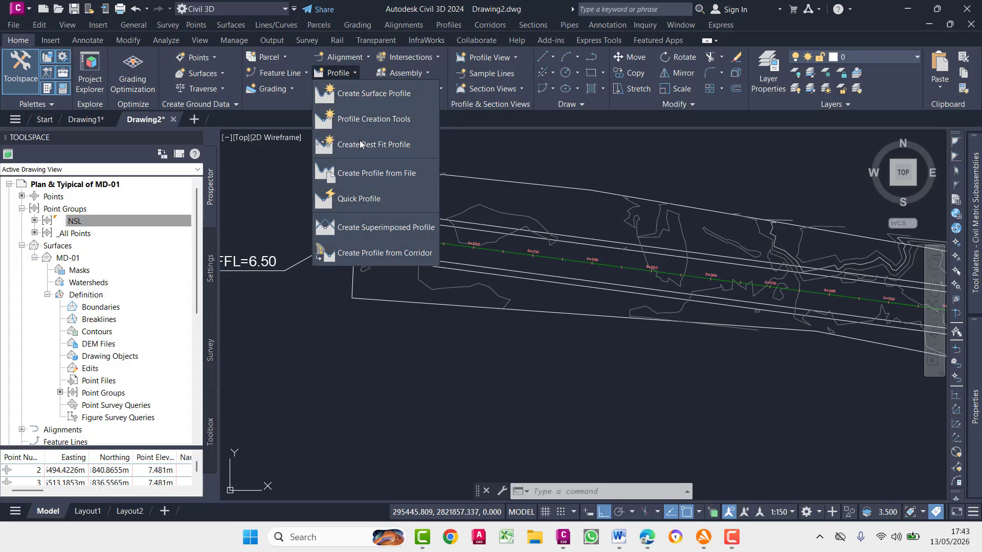
pyautogui.click(374, 102)
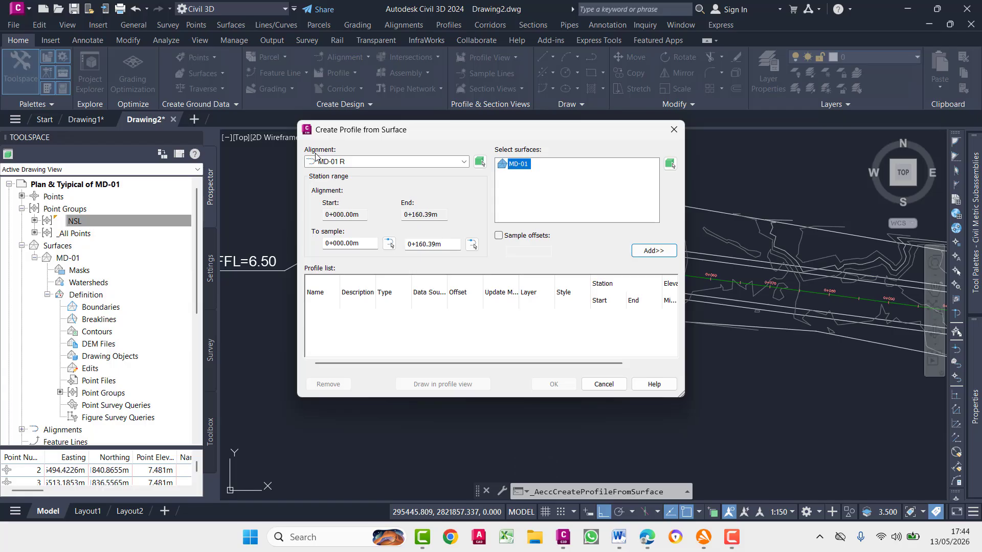
pyautogui.click(351, 163)
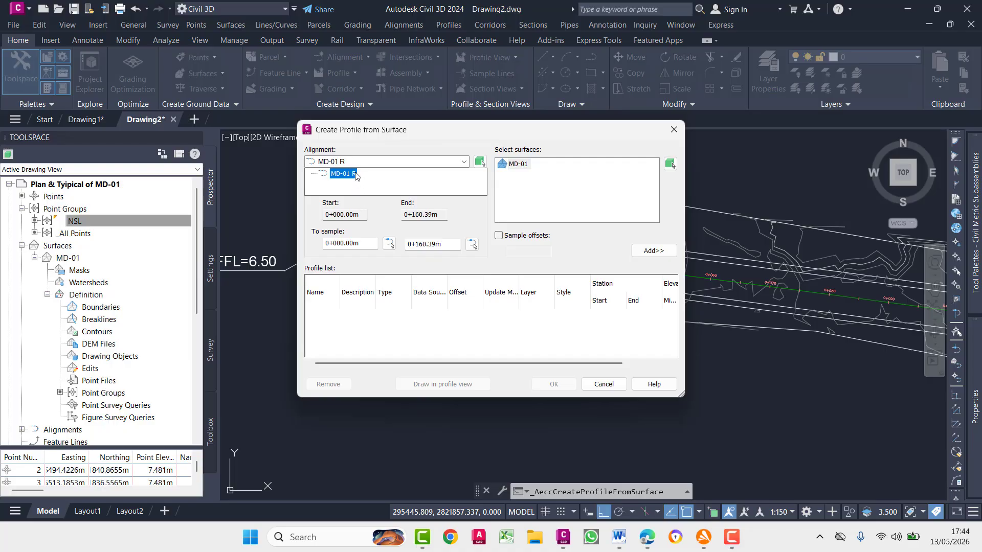
pyautogui.click(345, 175)
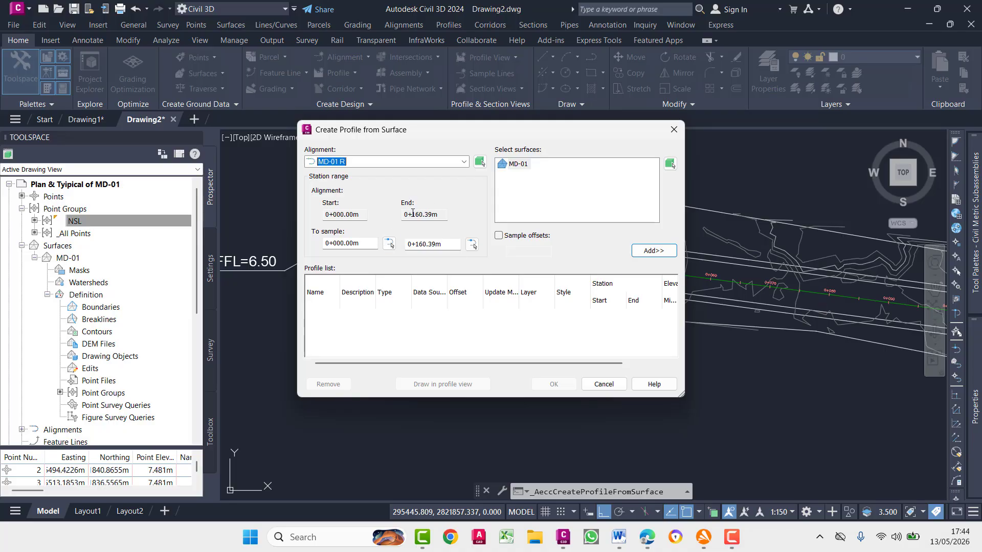
pyautogui.click(471, 246)
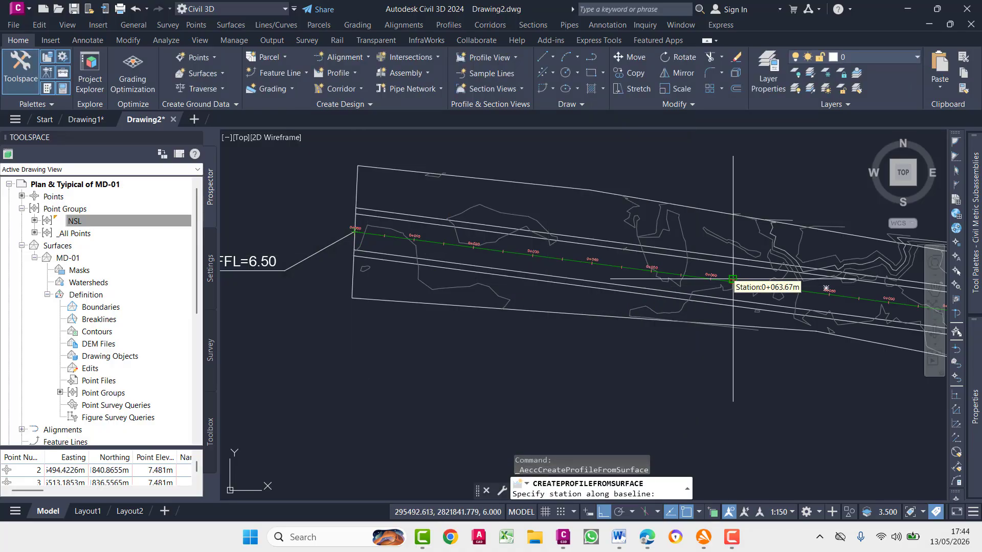
pyautogui.press('Escape')
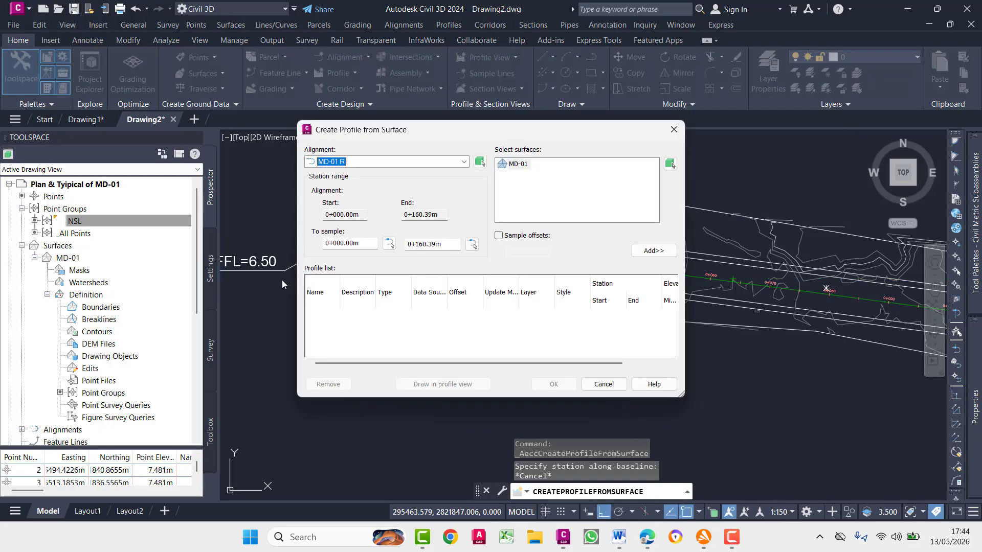
pyautogui.click(515, 167)
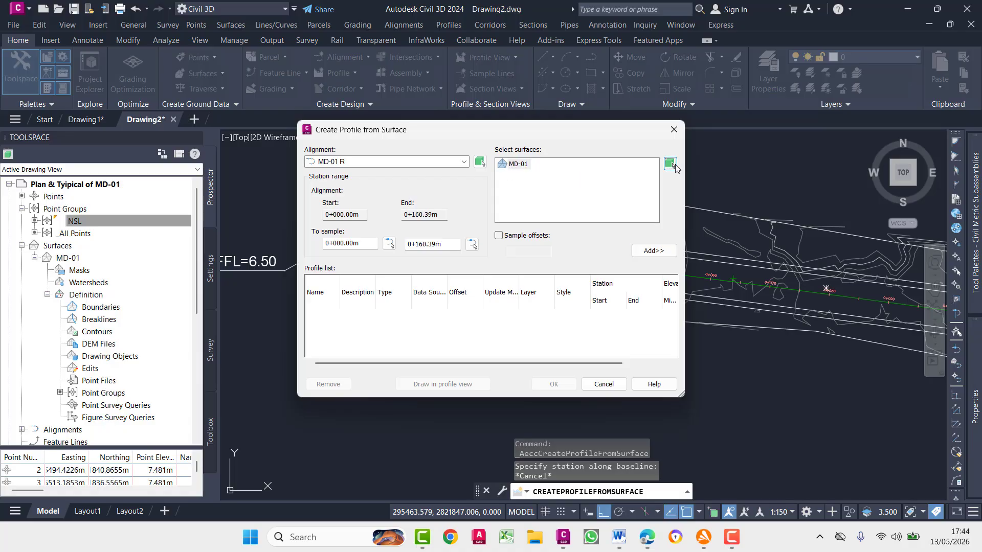
pyautogui.click(669, 164)
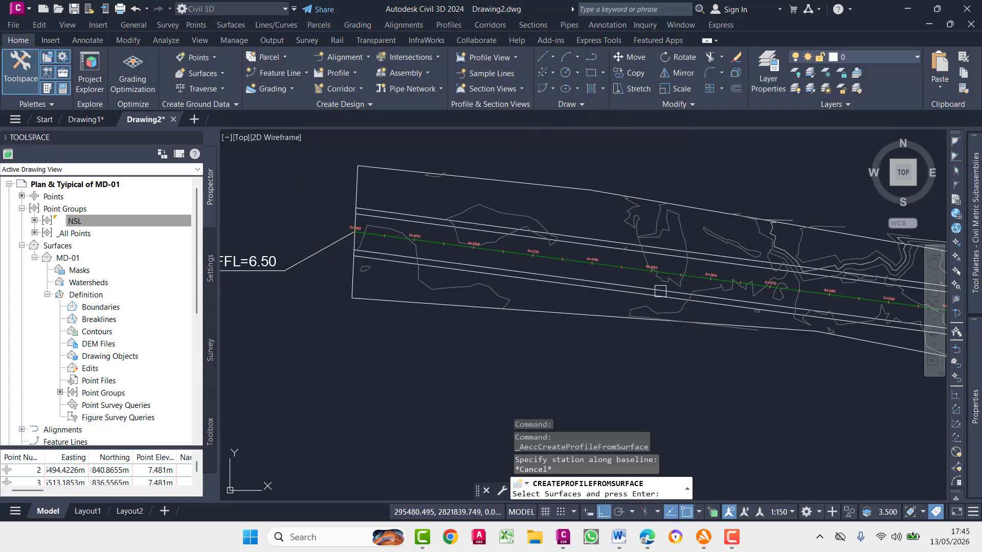
pyautogui.press('Escape')
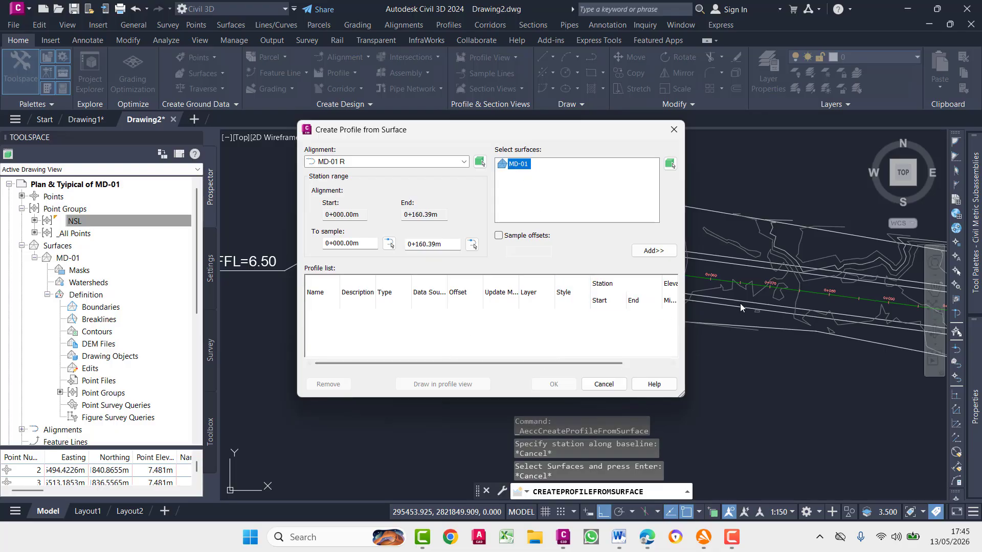
pyautogui.click(653, 250)
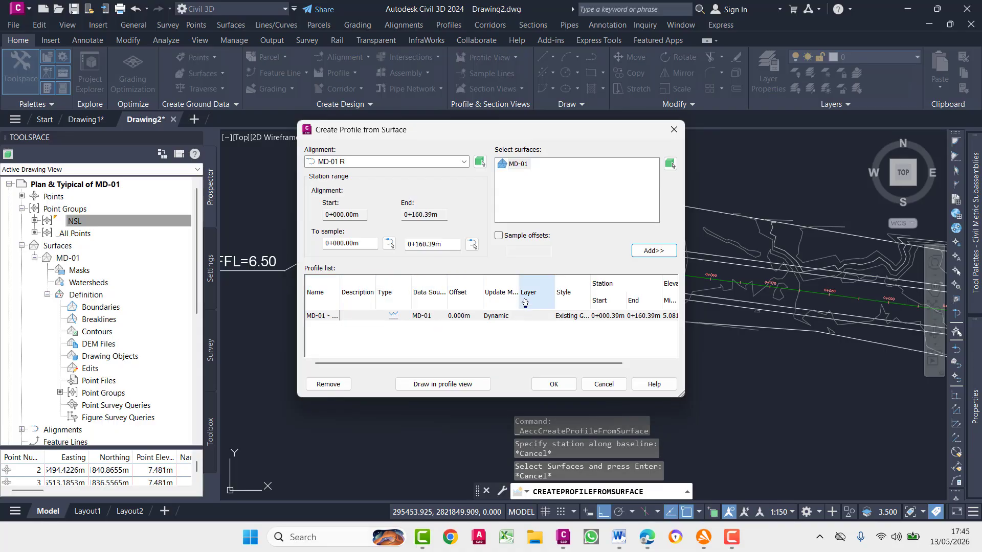
# Assign the Existing Ground Profile style to the sampled MD-01 surface profile.
pyautogui.click(570, 316)
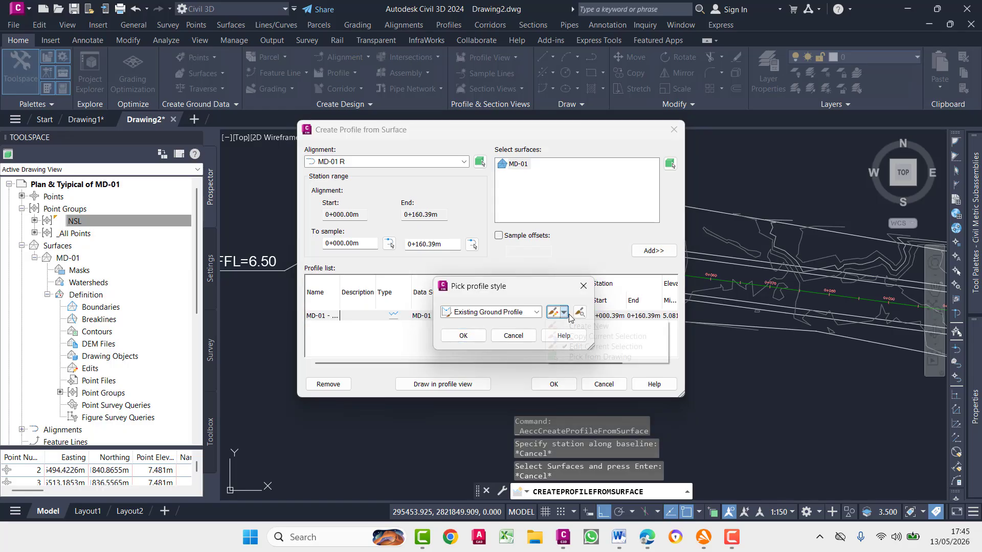
pyautogui.click(536, 312)
pyautogui.click(505, 344)
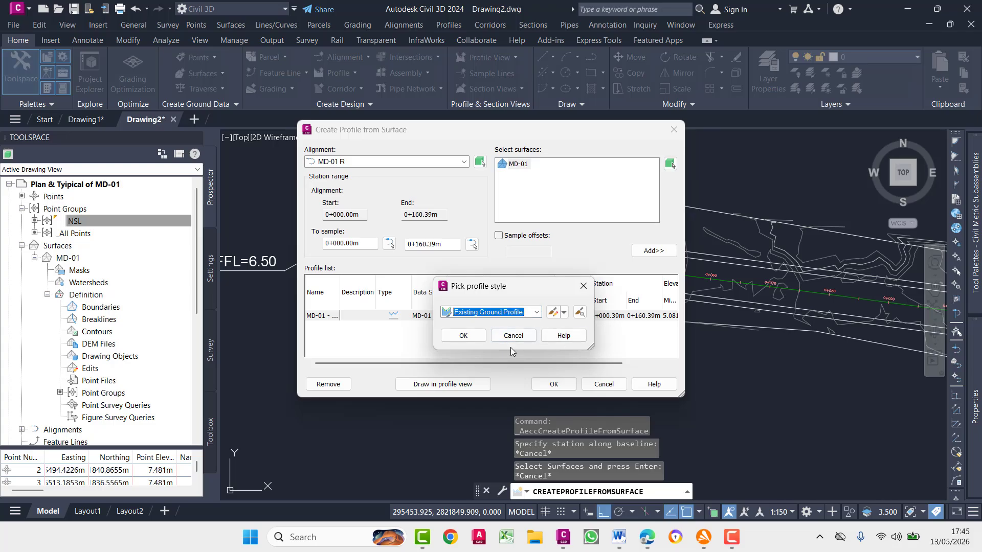
pyautogui.click(463, 336)
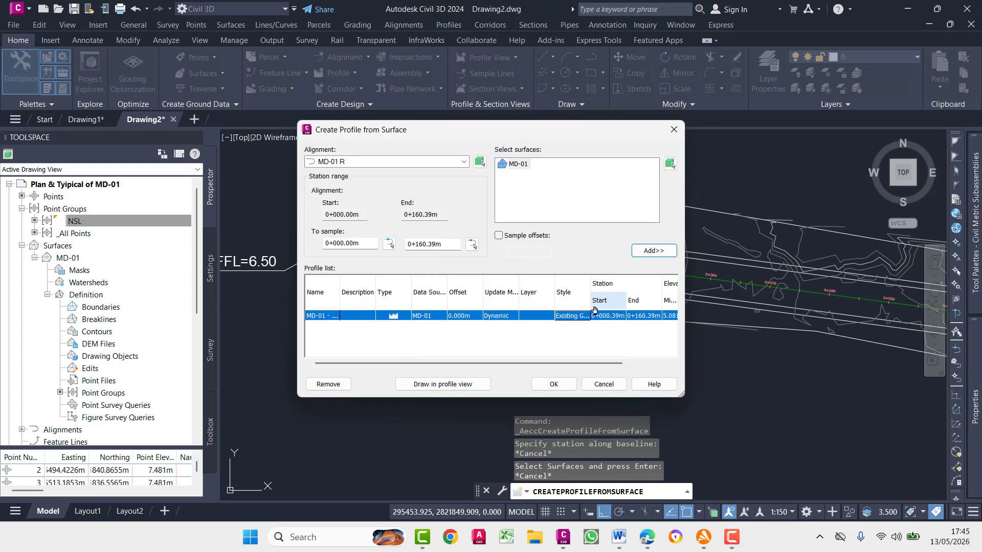
# Start a profile view for MD-01 R, name it EG Profile and choose the Profile View style.
pyautogui.click(432, 387)
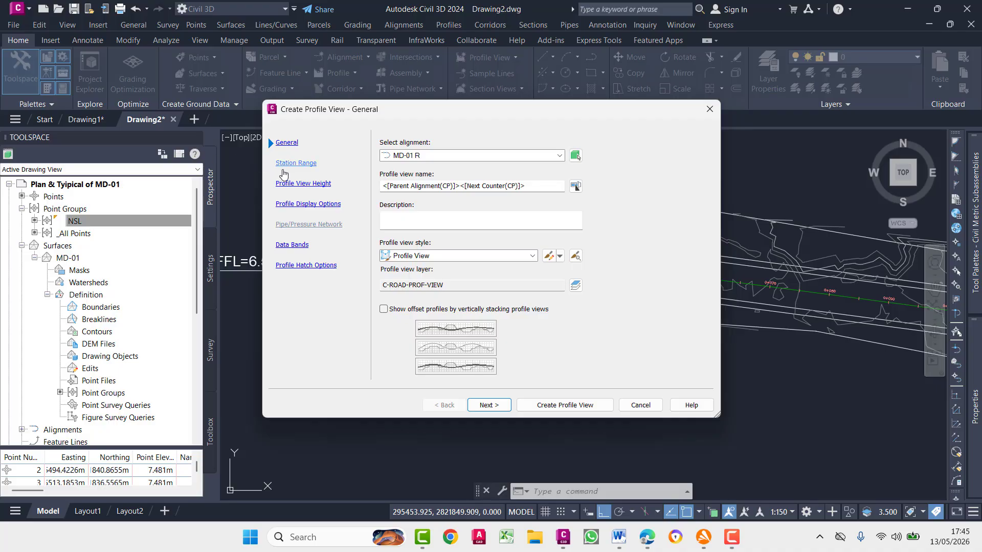
pyautogui.click(542, 187)
pyautogui.moveTo(539, 187); pyautogui.dragTo(381, 187)
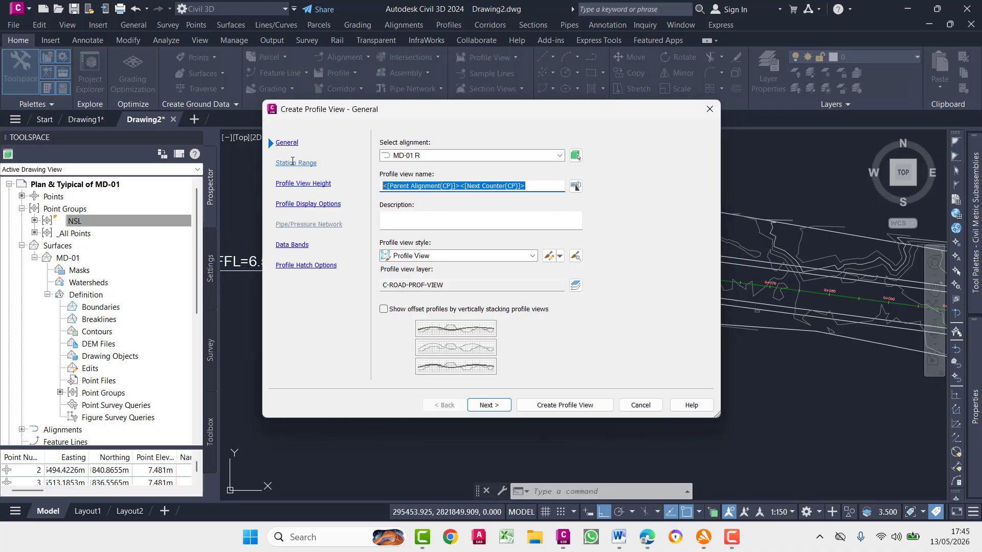
pyautogui.write('EG Profile')
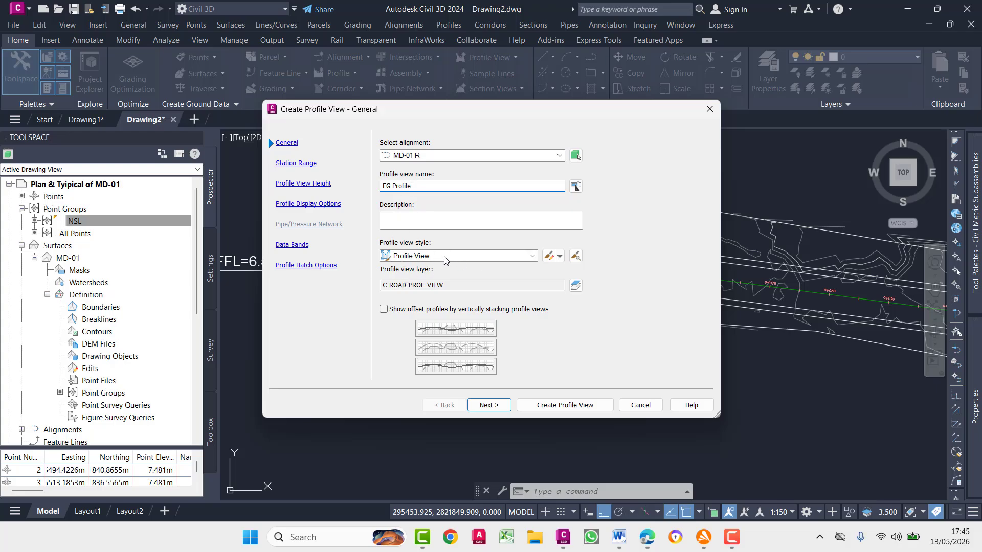
pyautogui.click(532, 255)
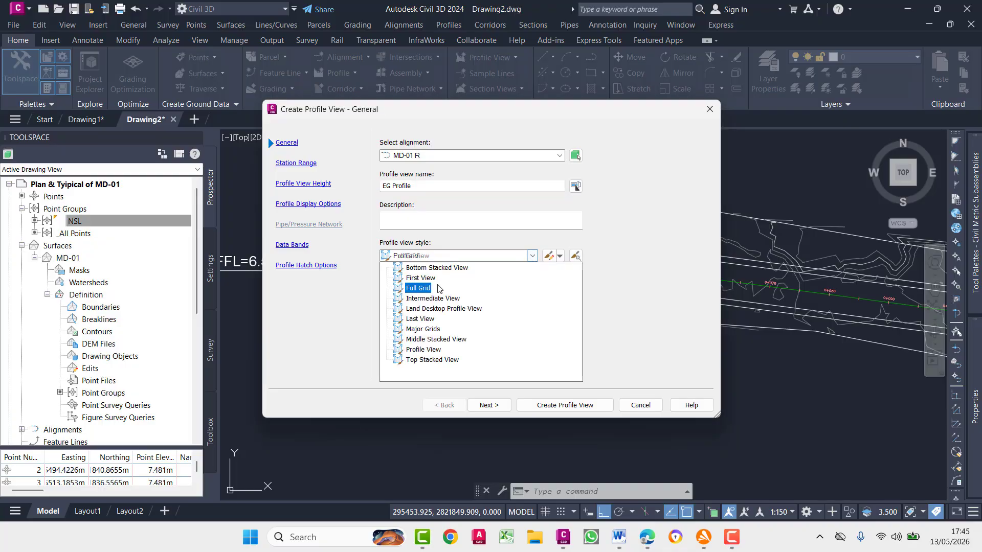
pyautogui.click(429, 349)
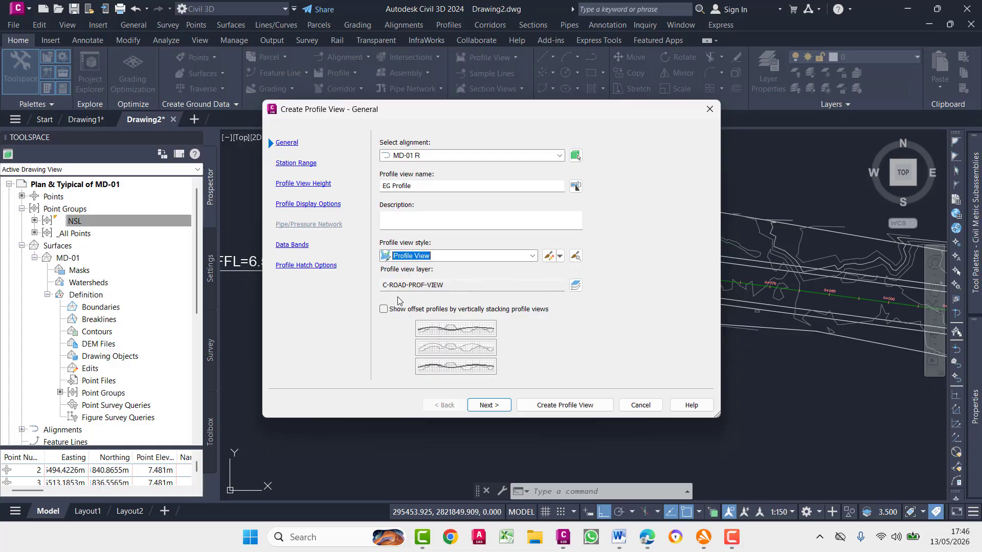
# Accept the automatic station range and view height, and keep the EG-FG Elevations and Stations band set without any profile hatching.
pyautogui.click(495, 405)
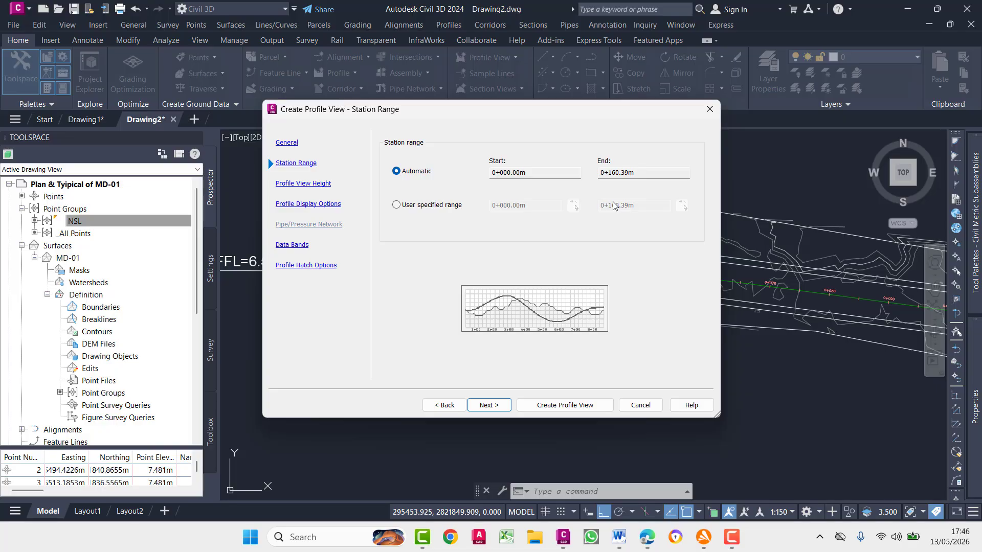
pyautogui.click(498, 404)
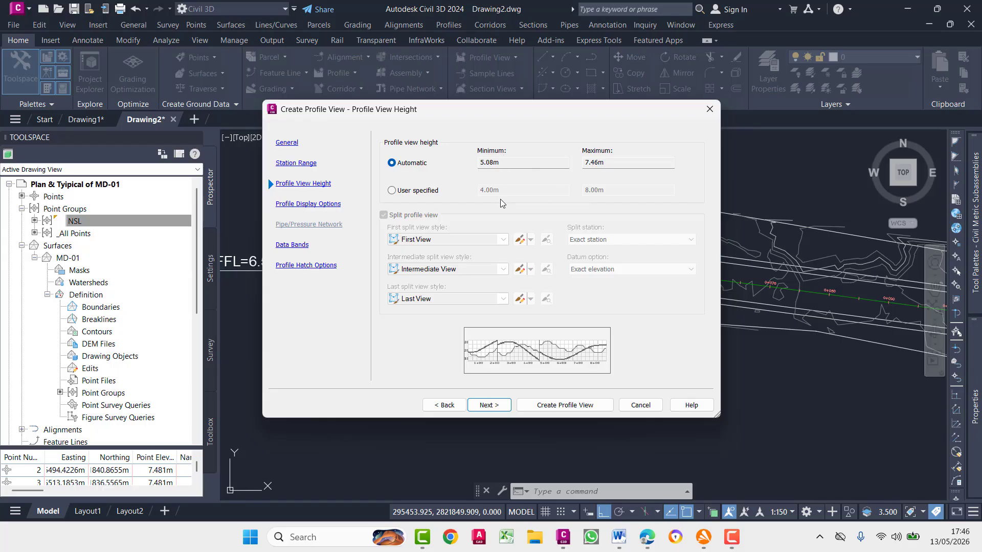
pyautogui.doubleClick(496, 163)
pyautogui.doubleClick(605, 161)
pyautogui.hotkey('shift', 'Tab')
pyautogui.click(487, 405)
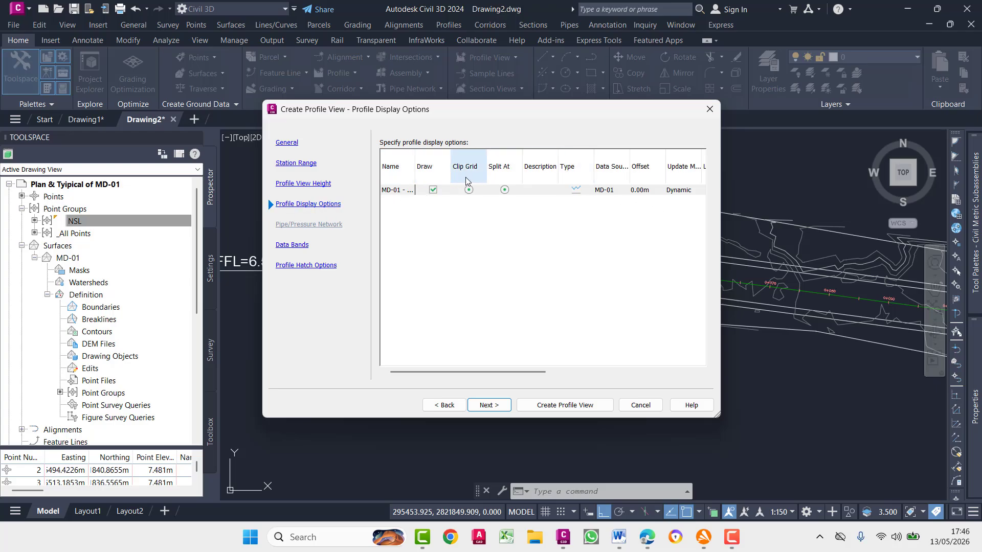
pyautogui.click(485, 406)
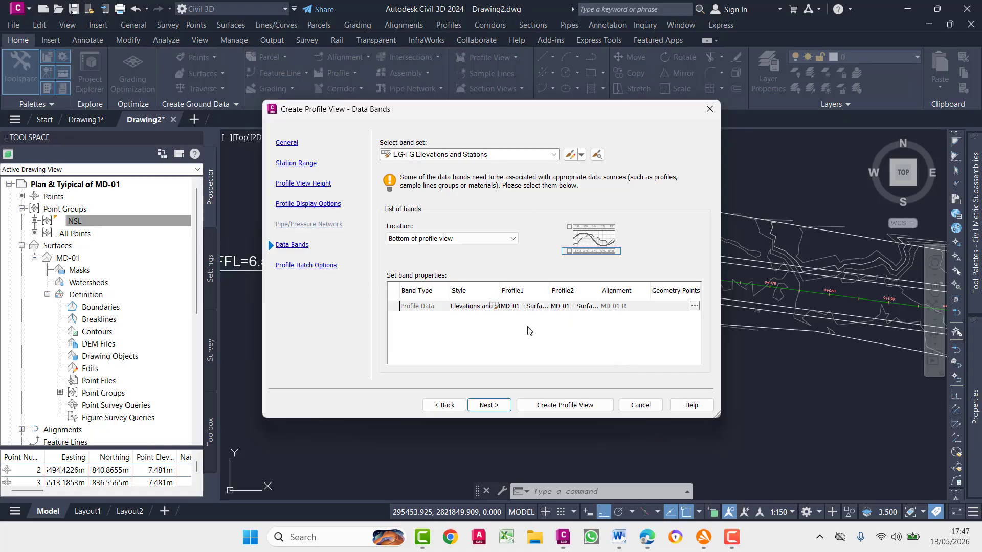
pyautogui.click(310, 266)
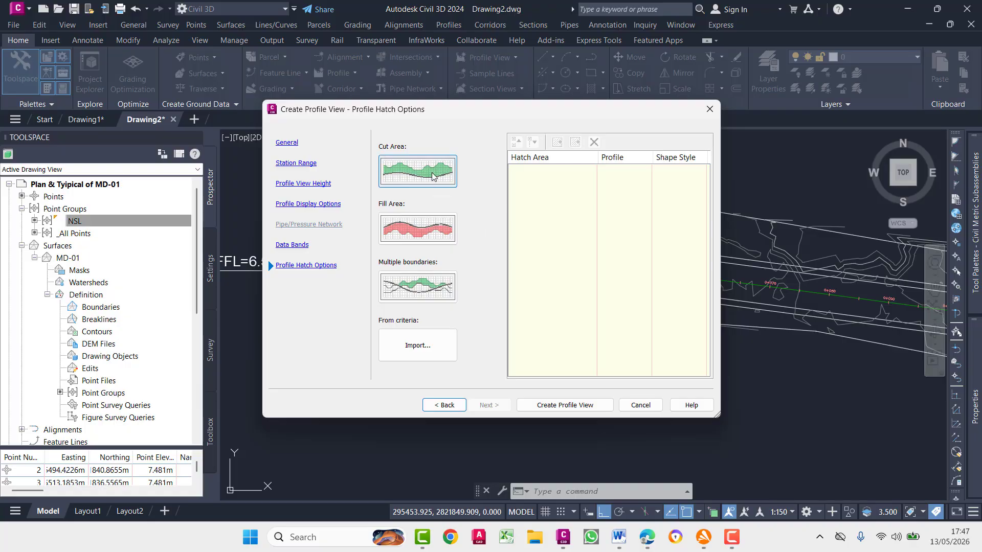
# Create the profile view and place its origin in the empty area below the road plan.
pyautogui.click(538, 403)
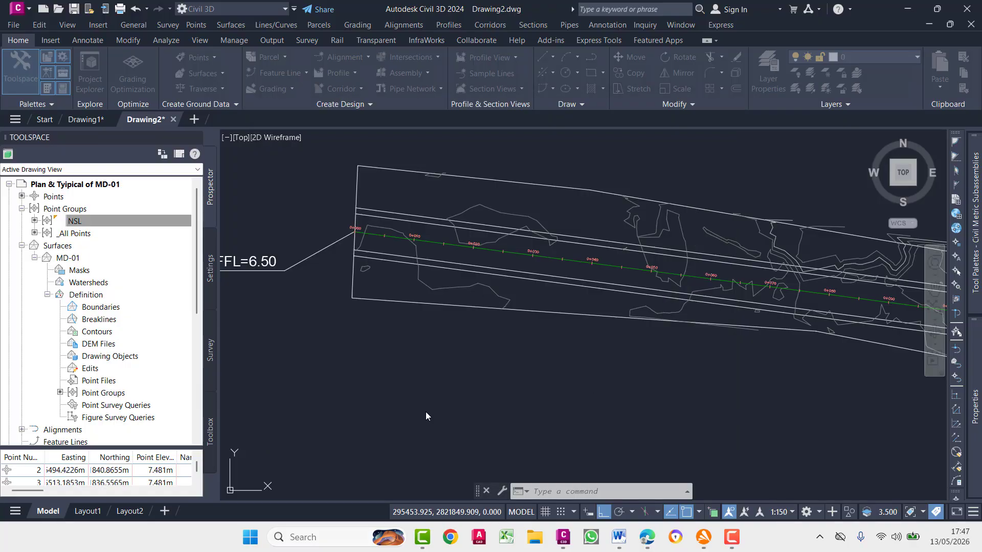
pyautogui.scroll(-3, 459, 320)
pyautogui.moveTo(513, 362); pyautogui.dragTo(289, 248, button='middle')
pyautogui.moveTo(572, 376); pyautogui.dragTo(456, 343, button='middle')
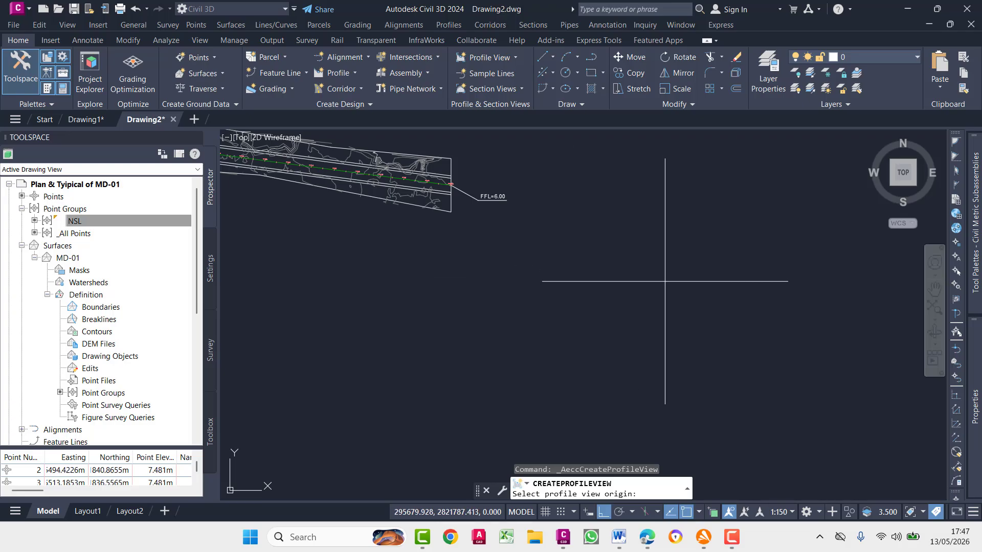
pyautogui.scroll(-6, 607, 304)
pyautogui.scroll(4, 588, 302)
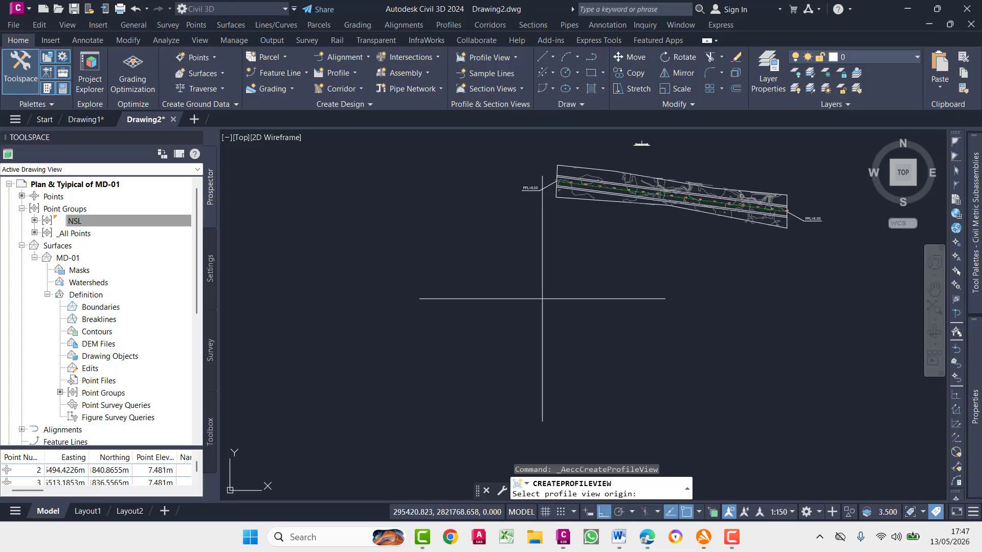
pyautogui.click(533, 354)
pyautogui.press('Escape')
pyautogui.press('Escape')
# Examine the existing-ground line in the new profile view from start to end and compare it with the road plan above.
pyautogui.scroll(5, 685, 328)
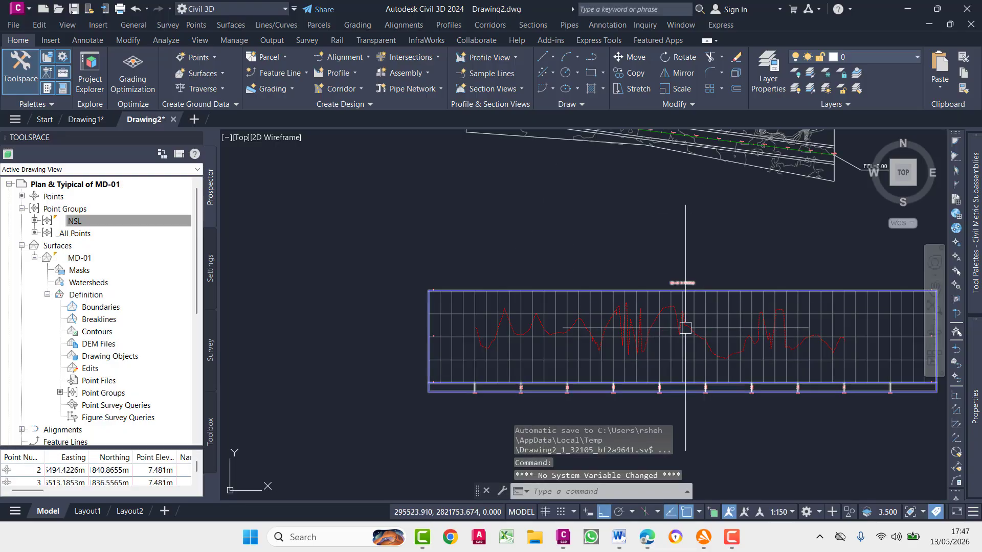
pyautogui.press('Escape')
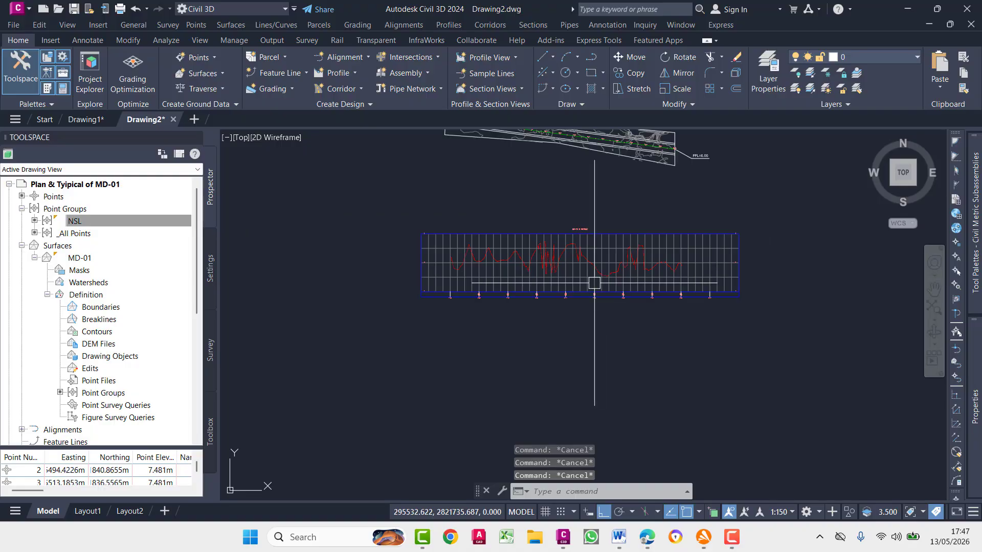
pyautogui.scroll(-3, 598, 282)
pyautogui.scroll(2, 540, 310)
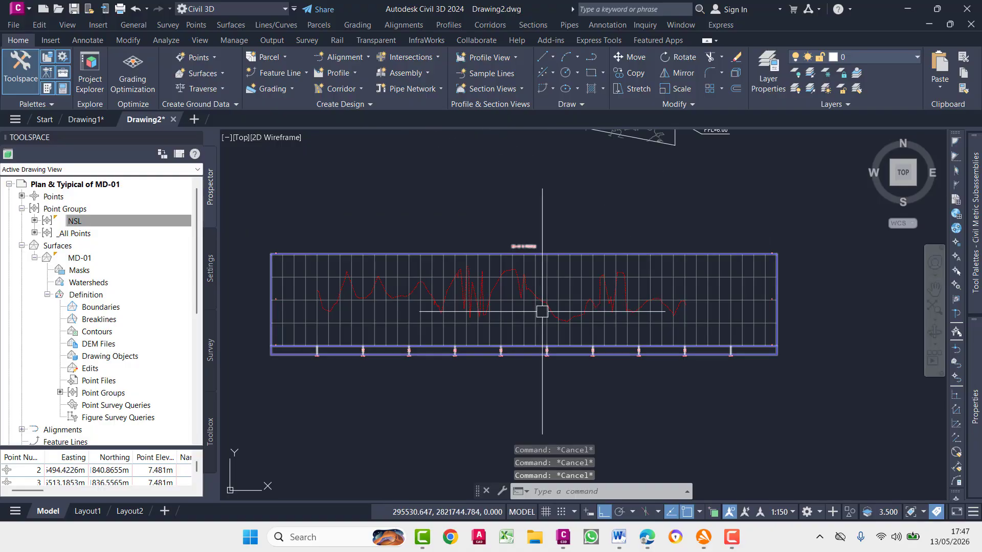
pyautogui.click(587, 317)
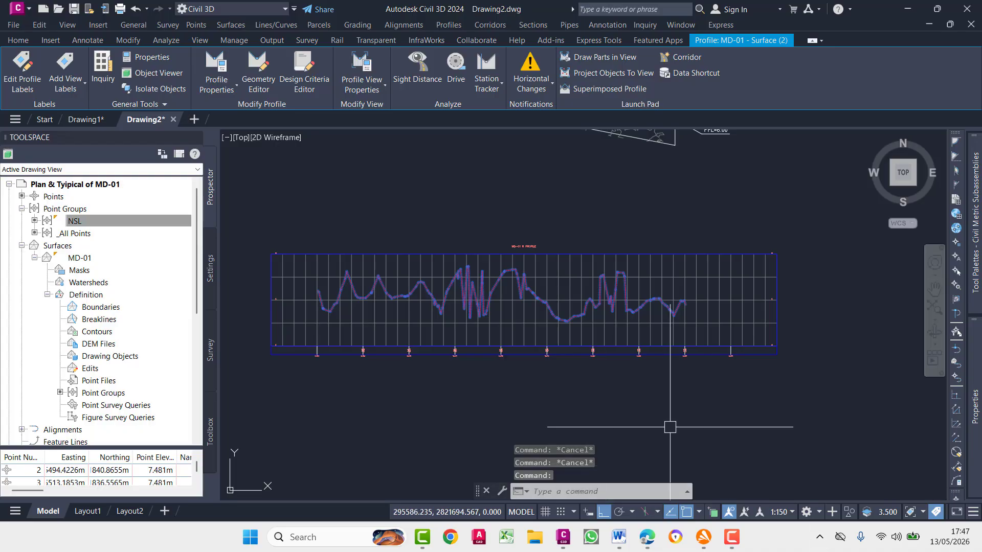
pyautogui.press('Escape')
pyautogui.scroll(3, 314, 298)
pyautogui.scroll(-3, 313, 299)
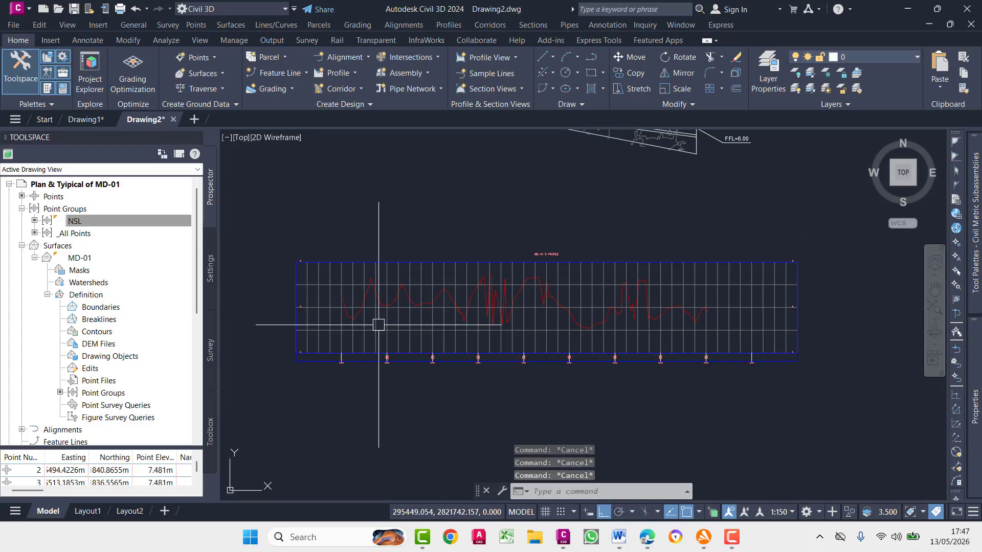
pyautogui.moveTo(639, 313); pyautogui.dragTo(712, 322, button='middle')
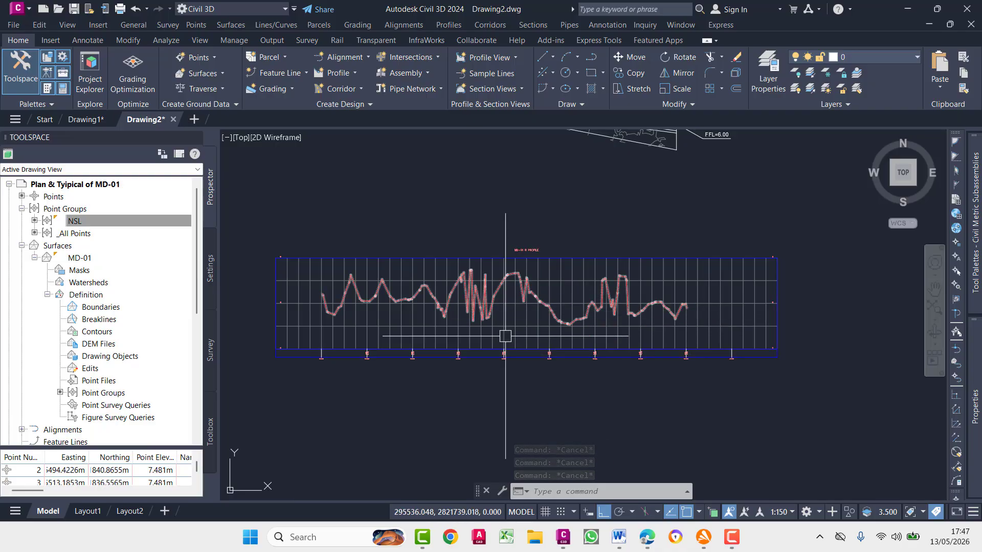
pyautogui.moveTo(443, 320)
pyautogui.mouseDown(button='middle')
pyautogui.moveTo(547, 355)
pyautogui.moveTo(542, 368)
pyautogui.moveTo(569, 365)
pyautogui.mouseUp(button='middle')
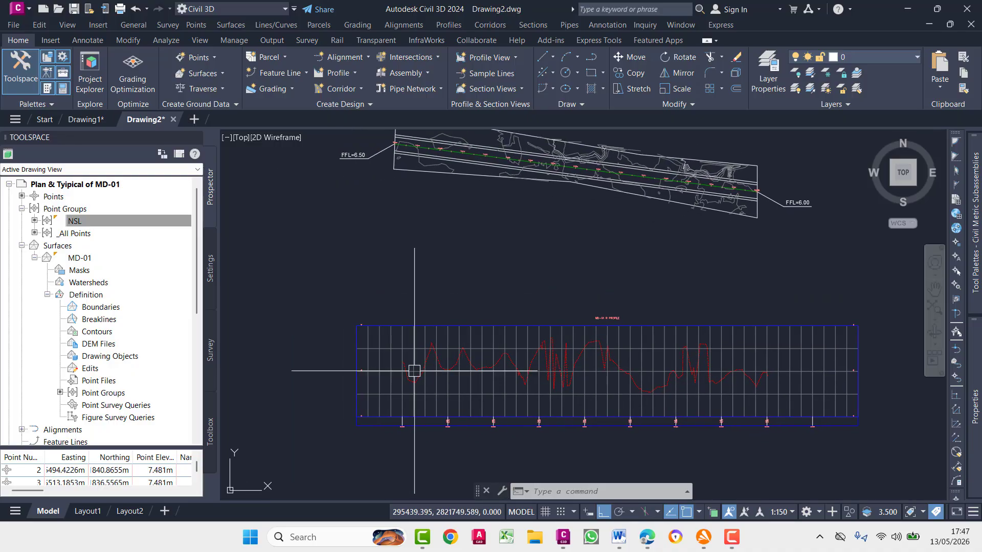
pyautogui.scroll(2, 426, 379)
pyautogui.scroll(-2, 485, 369)
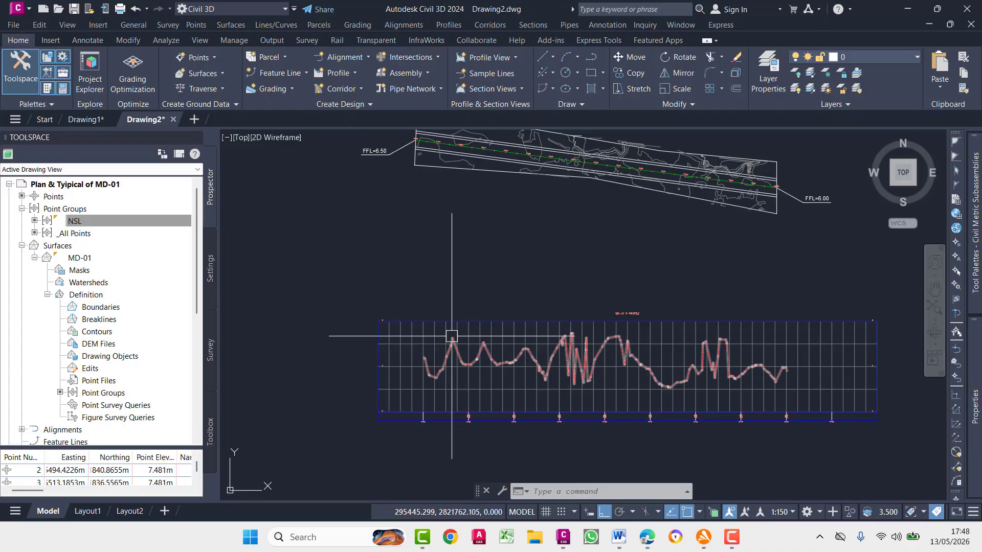
pyautogui.scroll(7, 452, 339)
pyautogui.scroll(-7, 440, 327)
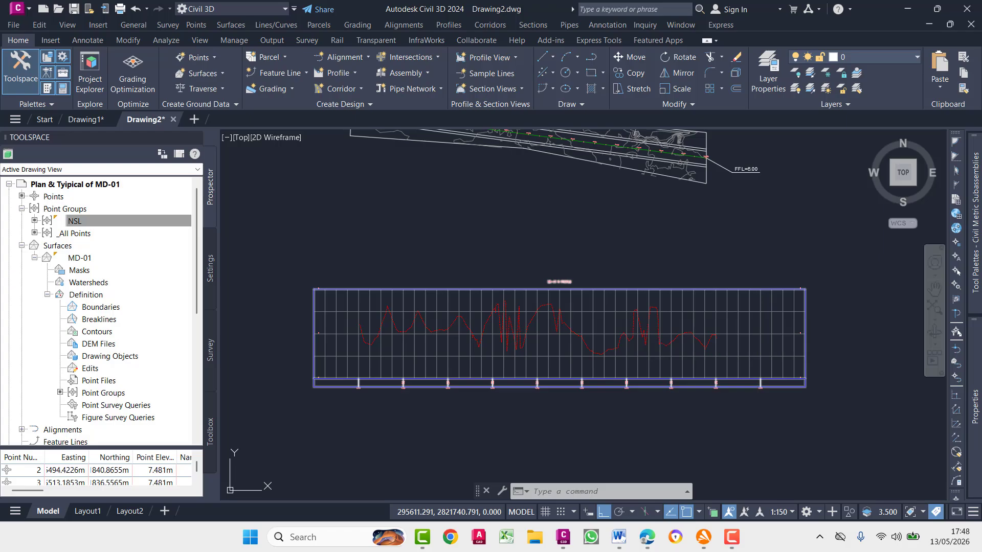
# Draw an arc polyline in the profile view from the end of the existing-ground line back to a grid intersection just before its start.
pyautogui.write('pl')
pyautogui.press('Return')
pyautogui.click(716, 333)
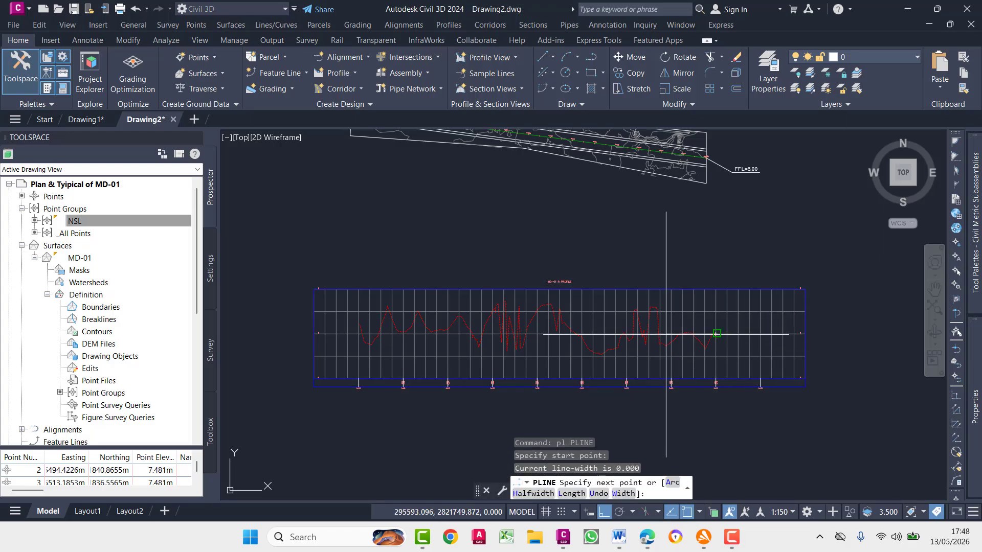
pyautogui.write('a')
pyautogui.press('Return')
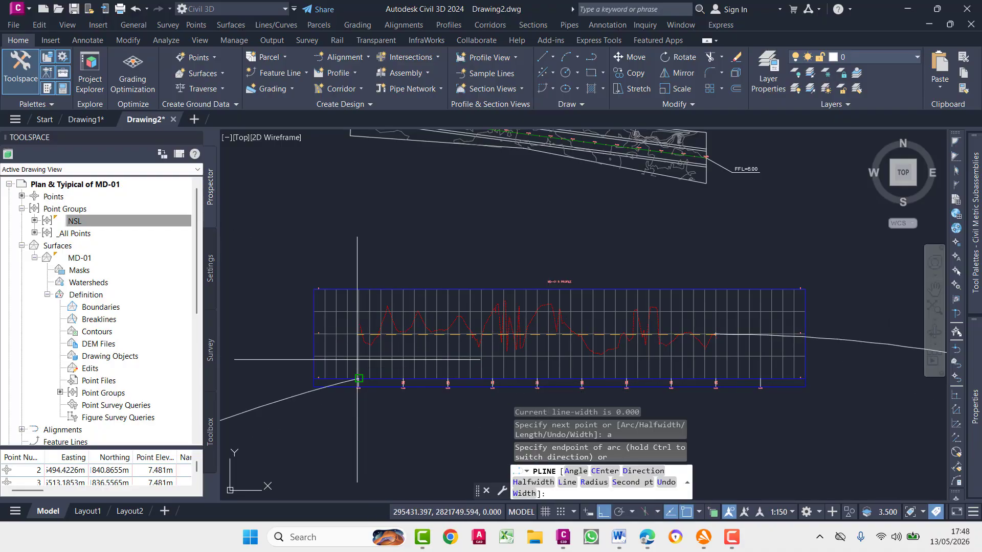
pyautogui.click(336, 356)
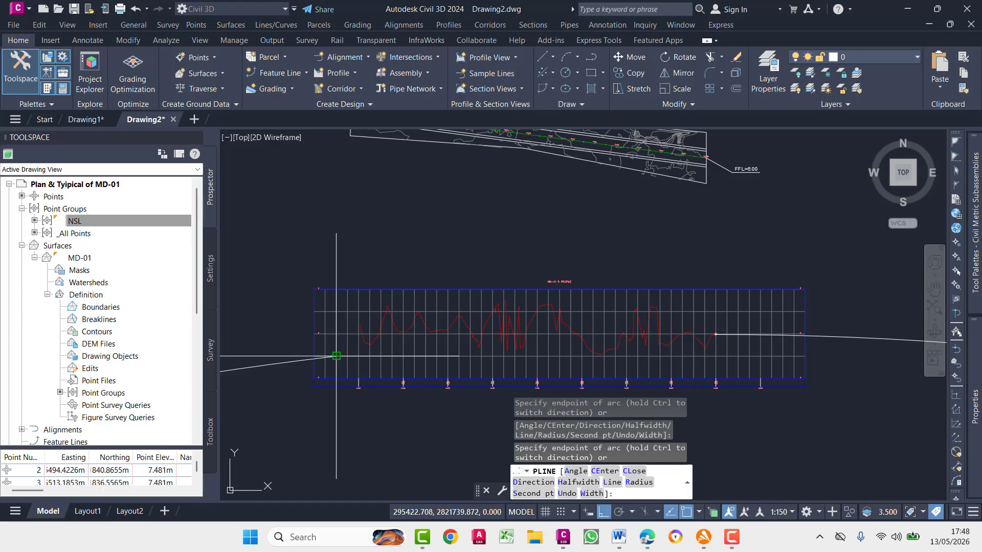
pyautogui.press('Escape')
# Stretch the arc's midpoint up into the profile view so it forms a shallow crest across the existing-ground line.
pyautogui.scroll(-10, 460, 376)
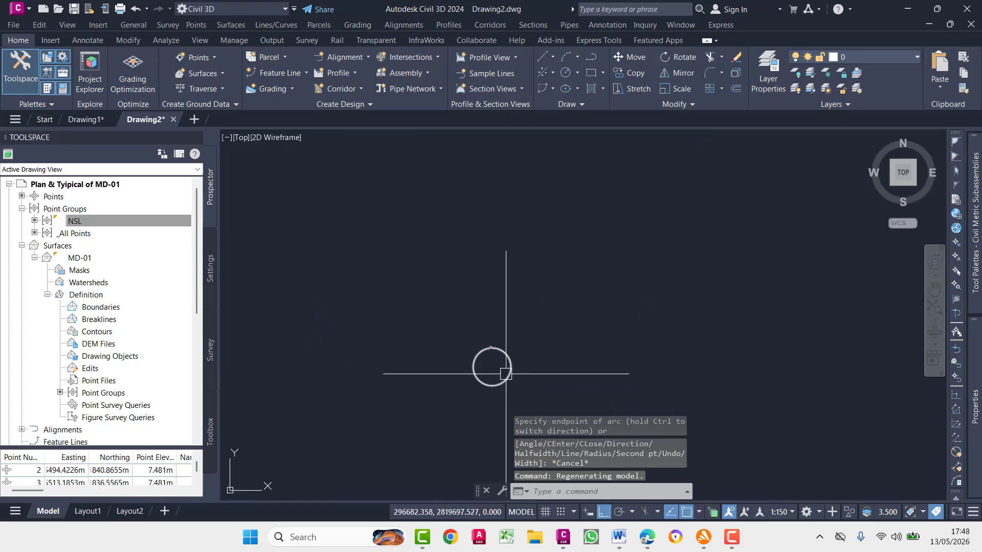
pyautogui.click(494, 385)
pyautogui.scroll(3, 491, 387)
pyautogui.click(489, 383)
pyautogui.scroll(8, 481, 291)
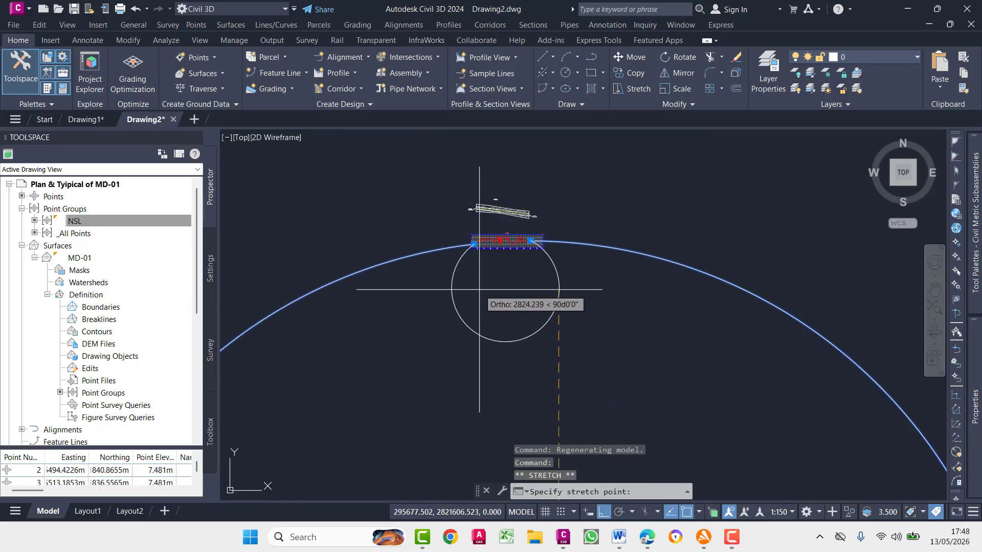
pyautogui.scroll(4, 480, 287)
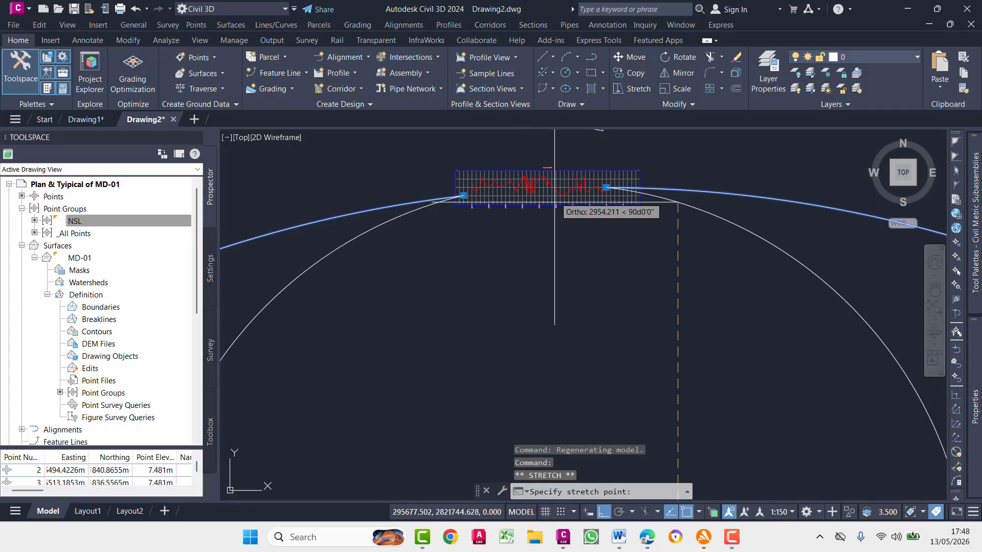
pyautogui.scroll(-5, 554, 202)
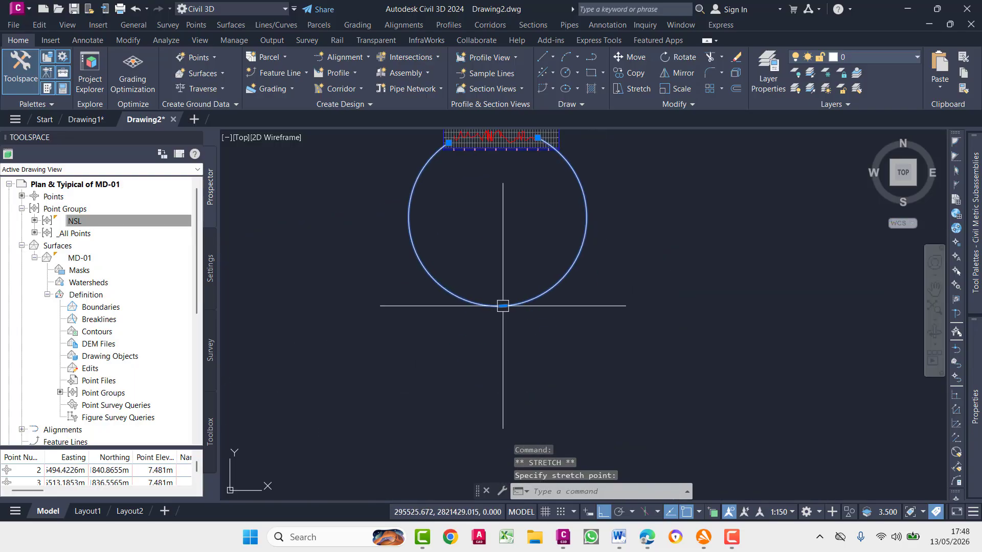
pyautogui.click(503, 306)
pyautogui.click(499, 308)
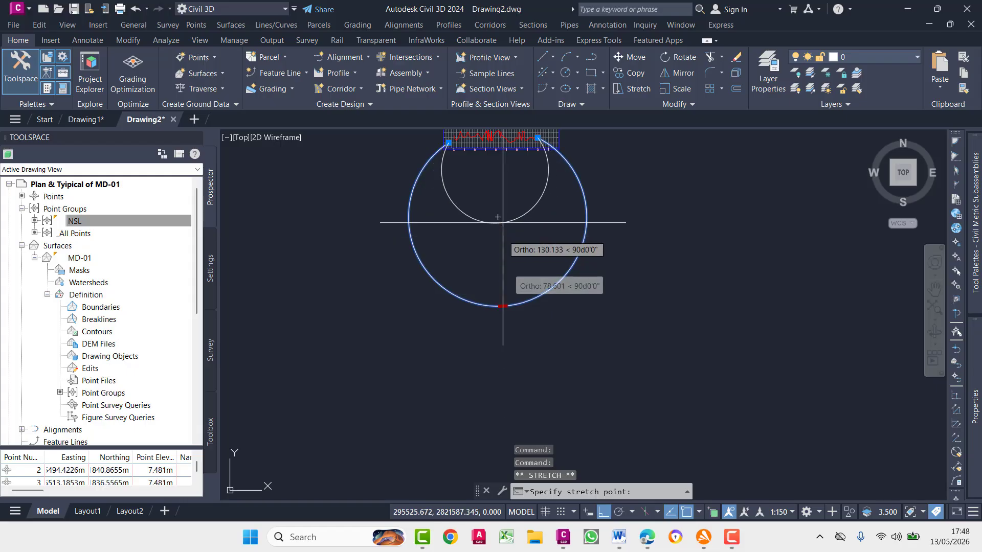
pyautogui.scroll(8, 479, 267)
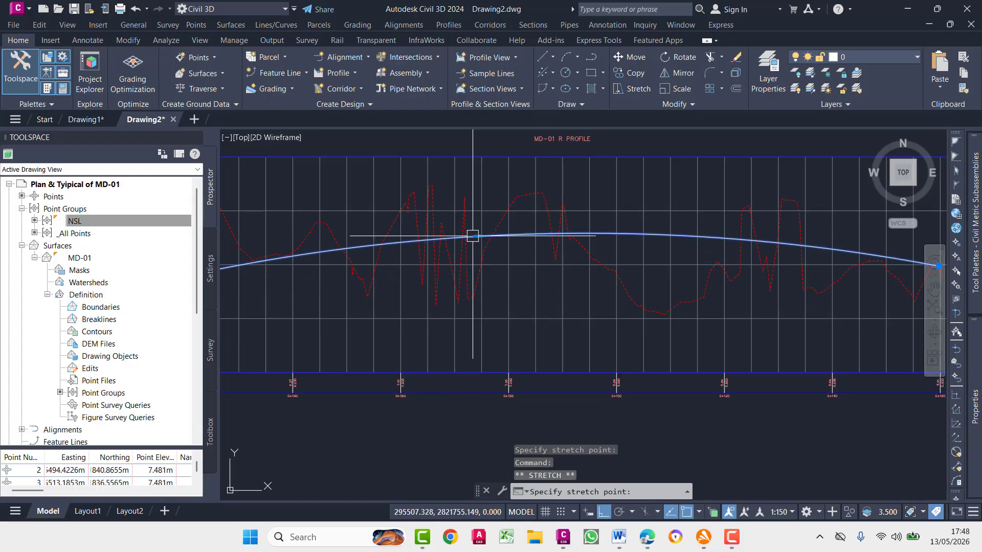
pyautogui.scroll(-4, 471, 234)
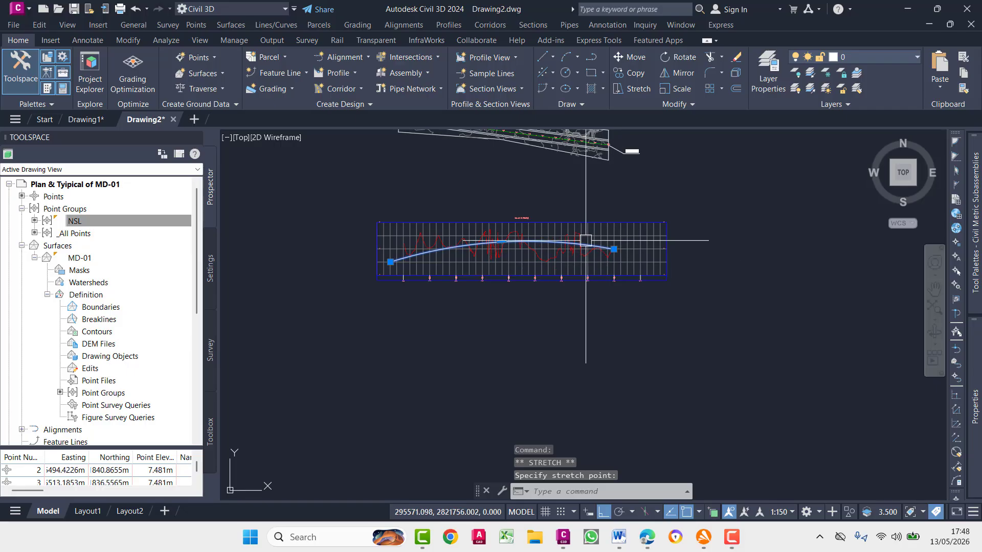
pyautogui.press('Escape')
pyautogui.press('Escape')
# Examine how the shallow arc runs above and below the existing-ground line from start to end.
pyautogui.scroll(4, 390, 262)
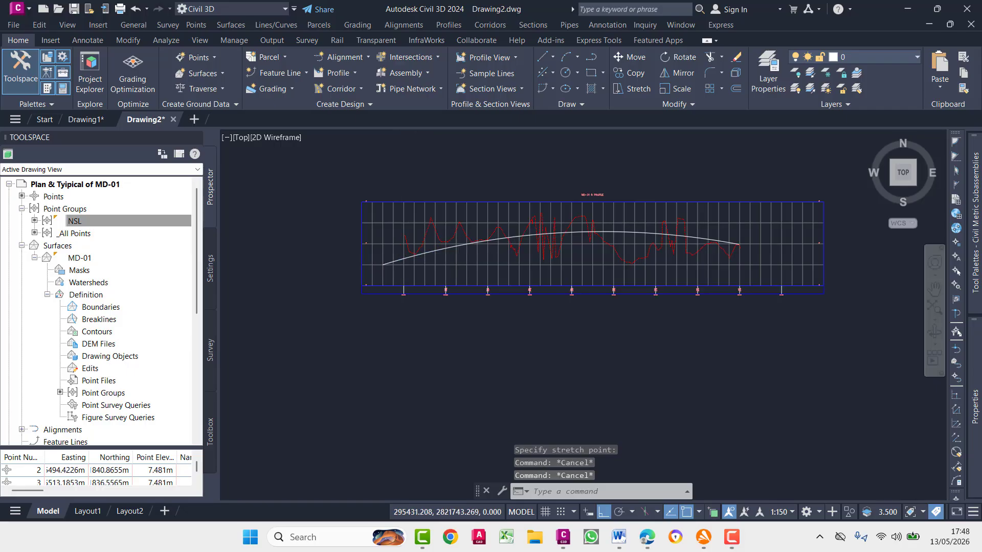
pyautogui.click(390, 261)
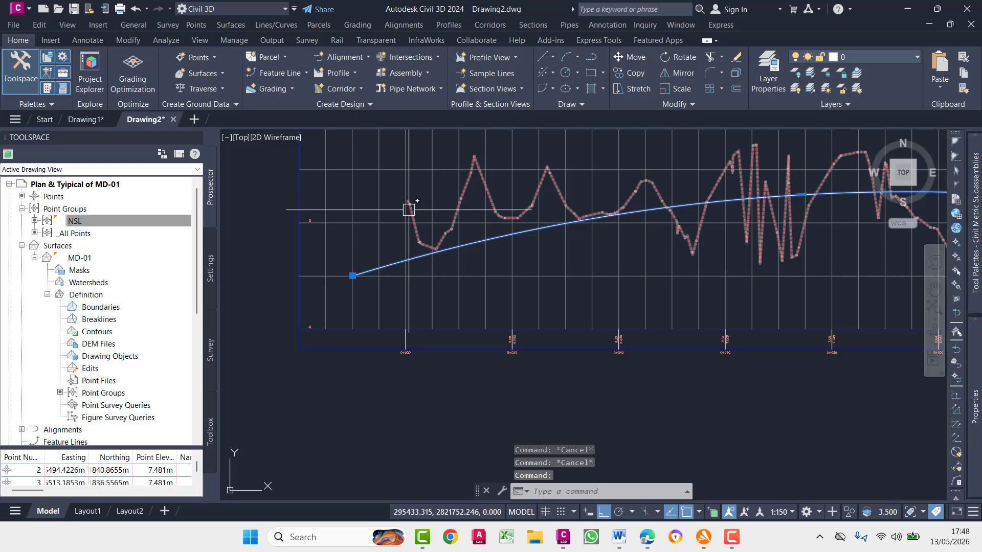
pyautogui.scroll(-3, 407, 225)
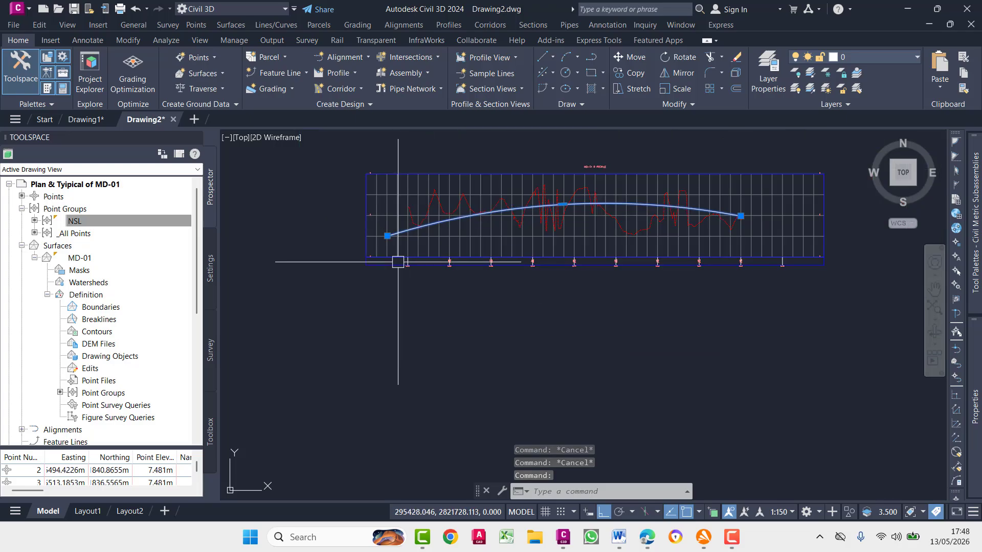
pyautogui.press('Escape')
pyautogui.click(404, 231)
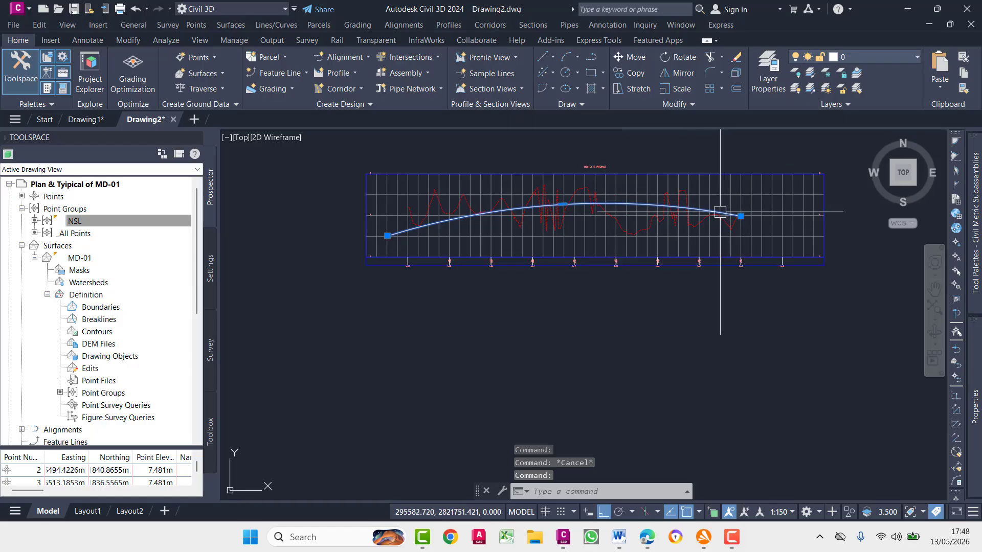
pyautogui.scroll(4, 563, 195)
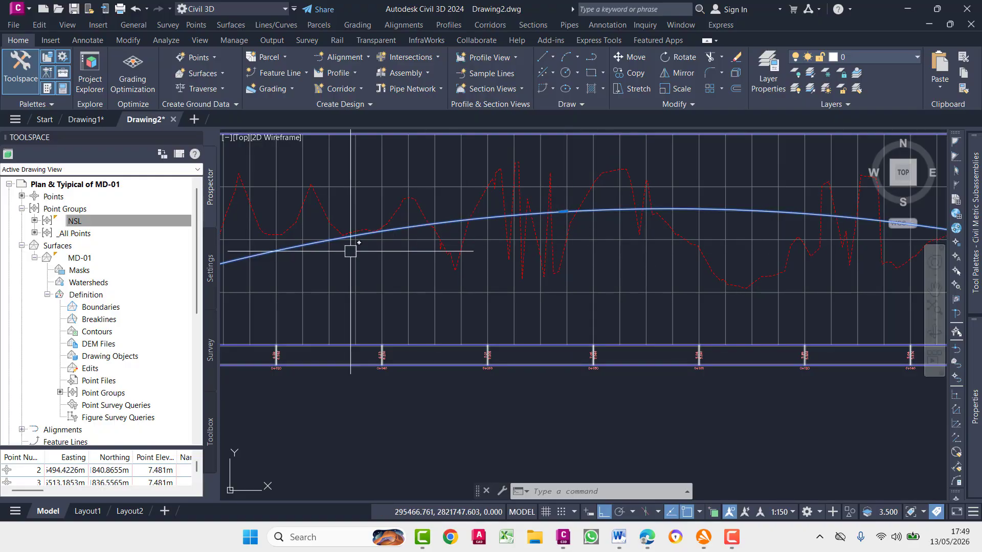
pyautogui.scroll(-6, 425, 245)
pyautogui.scroll(4, 459, 245)
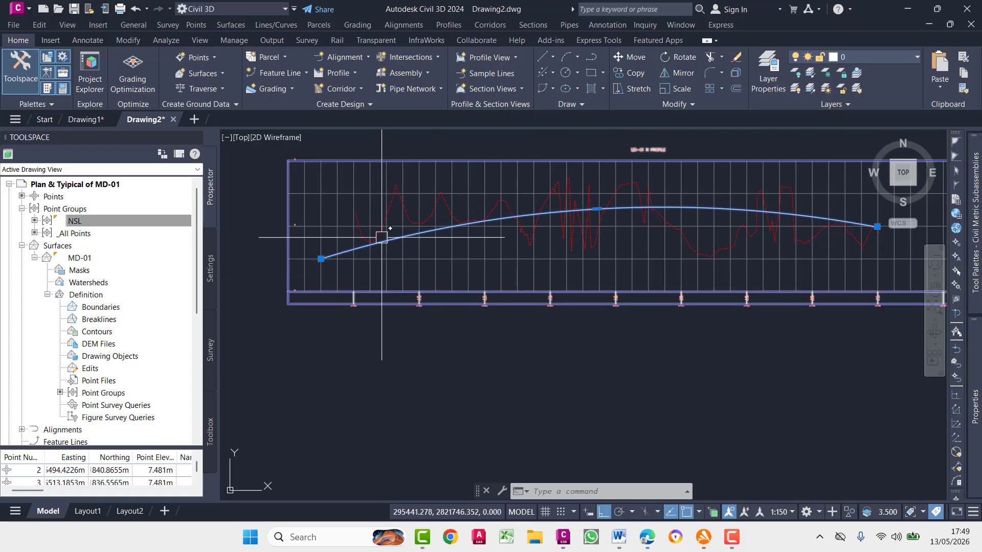
pyautogui.press('Escape')
pyautogui.press('Escape')
pyautogui.press('Escape')
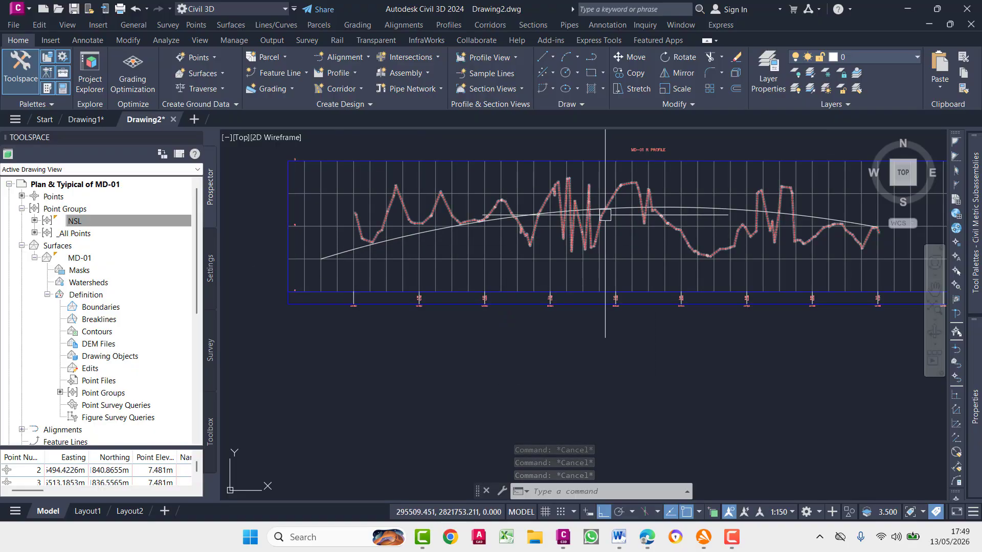
# Erase the arc polyline from the profile view.
pyautogui.click(431, 219)
pyautogui.press('Escape')
pyautogui.press('Escape')
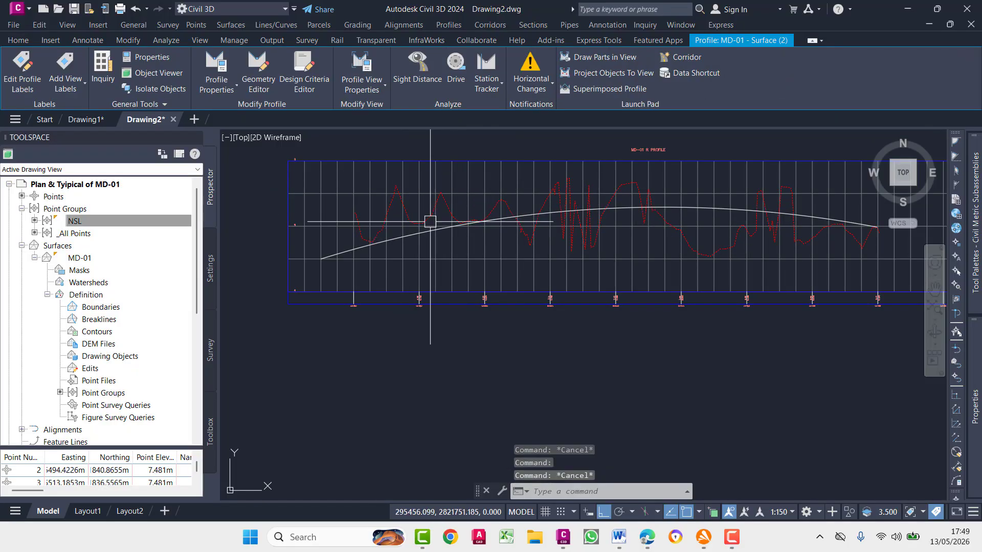
pyautogui.click(443, 228)
pyautogui.press('Delete')
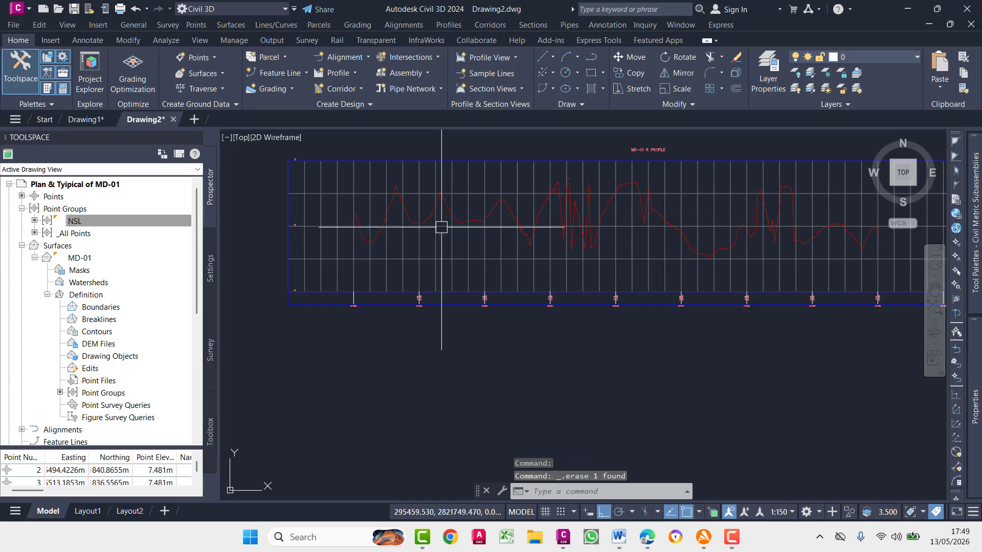
# Examine the road plan along the alignment, including the FFL labels at both ends, and compare it with the profile view below.
pyautogui.scroll(-4, 650, 265)
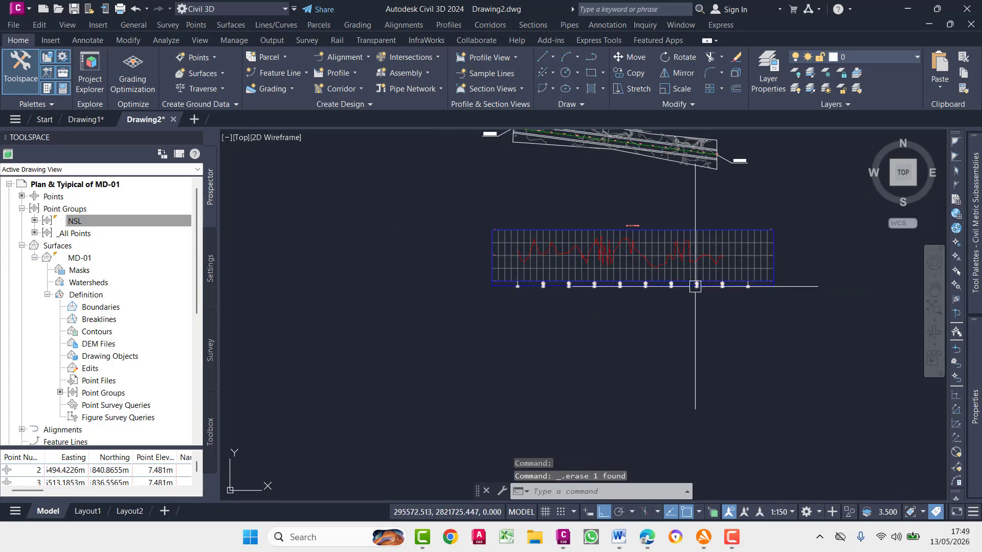
pyautogui.scroll(-5, 672, 311)
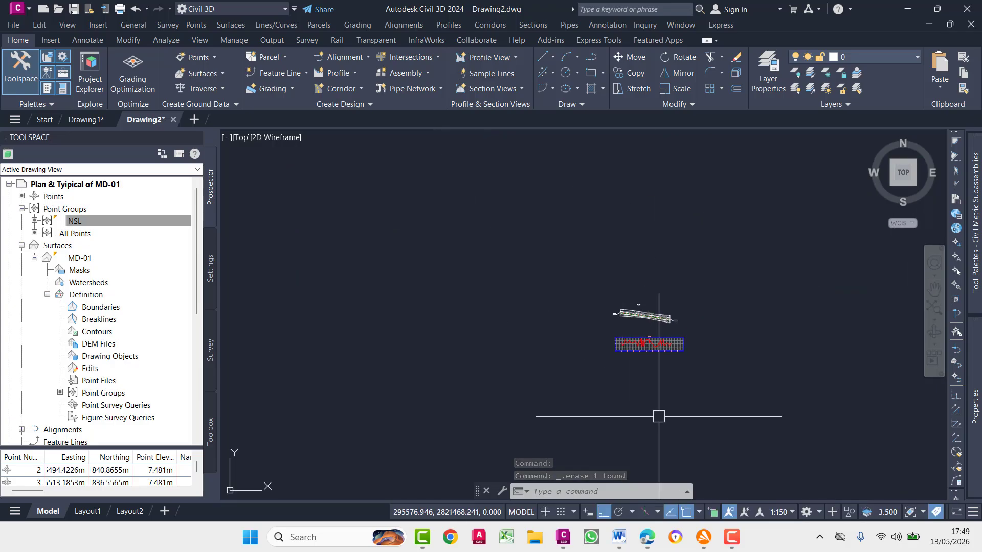
pyautogui.scroll(4, 702, 374)
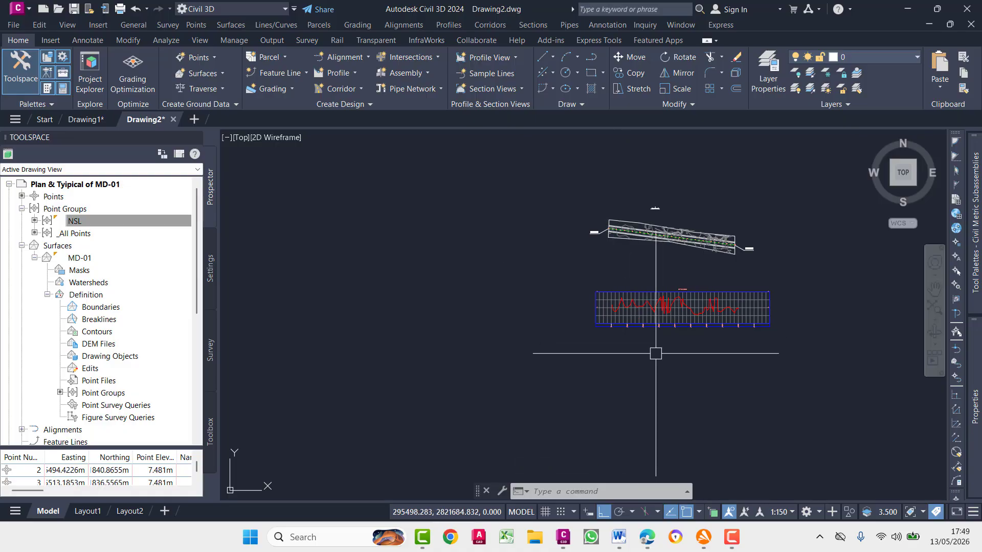
pyautogui.scroll(4, 655, 354)
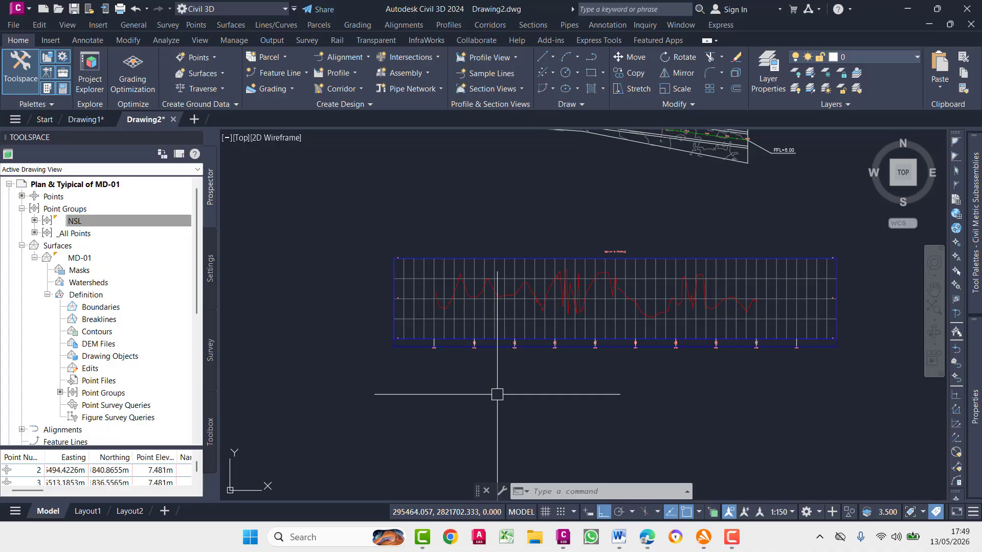
pyautogui.scroll(-3, 495, 356)
pyautogui.scroll(6, 476, 250)
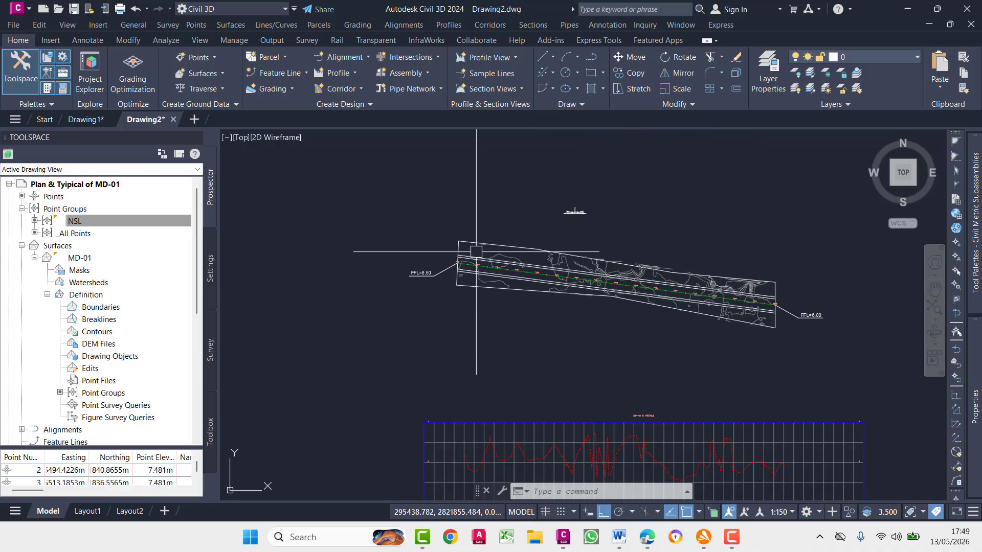
pyautogui.scroll(-5, 518, 352)
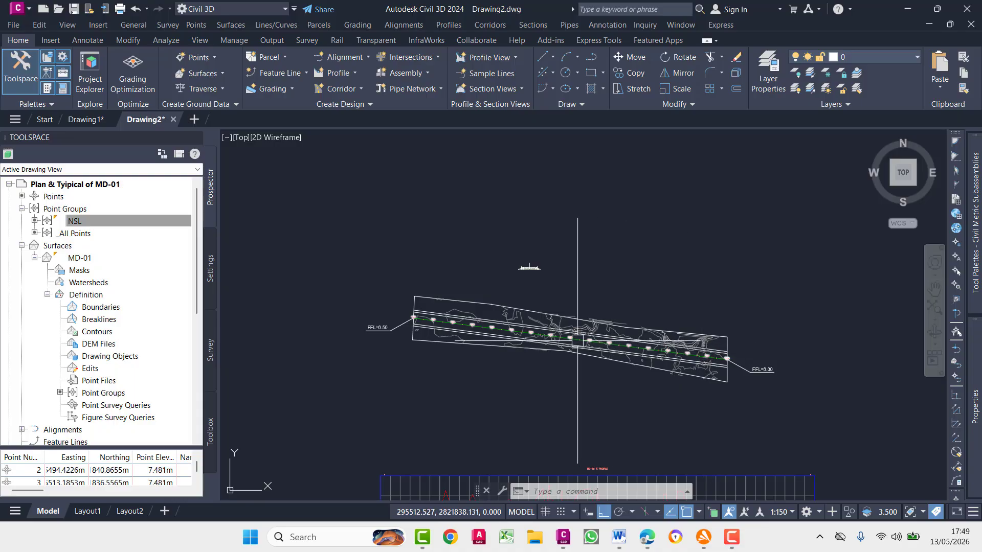
pyautogui.scroll(4, 502, 334)
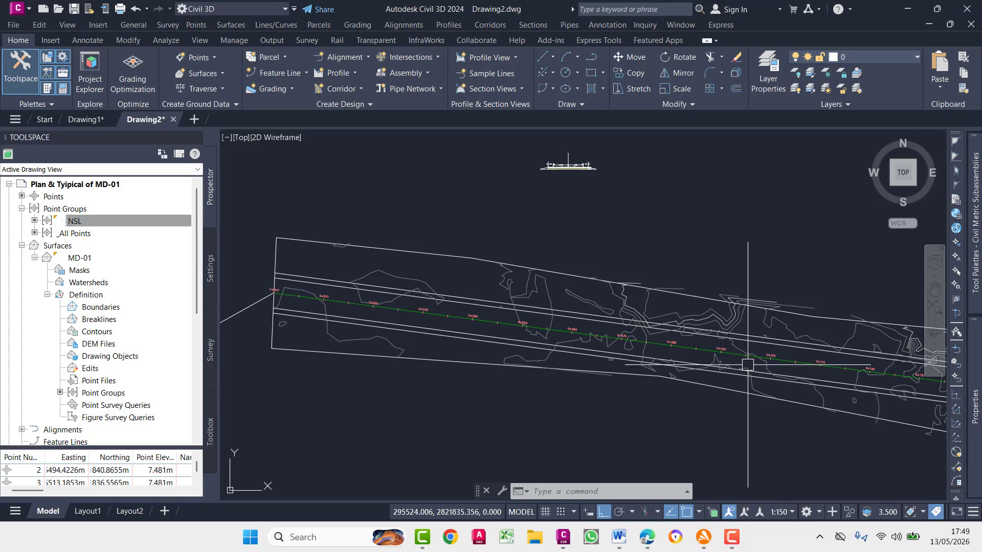
pyautogui.scroll(-4, 439, 271)
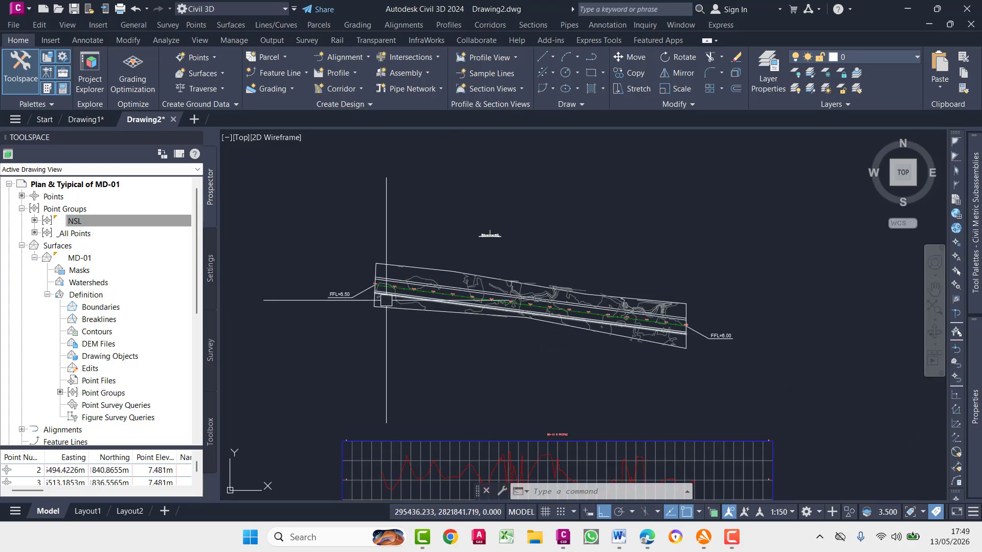
pyautogui.scroll(6, 330, 257)
pyautogui.scroll(-5, 363, 235)
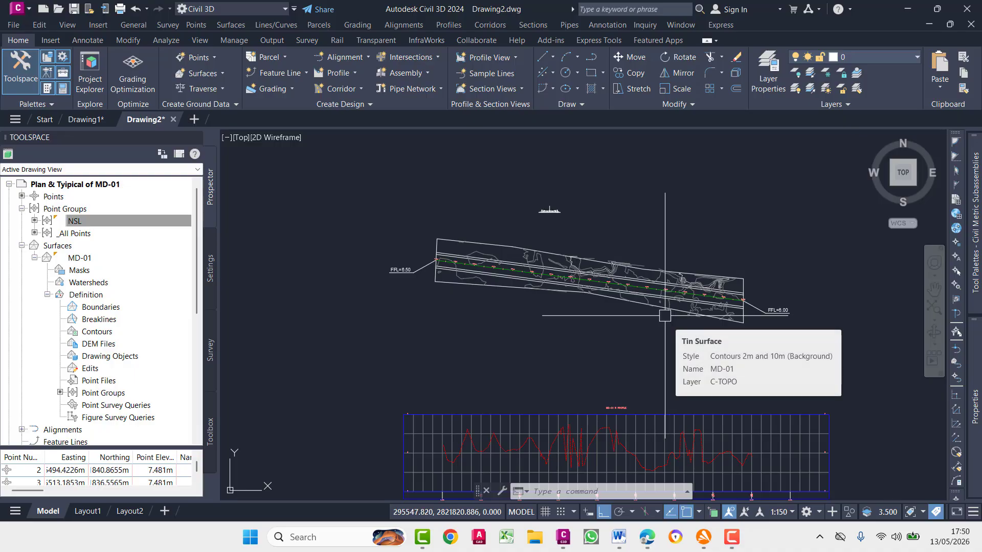
pyautogui.scroll(2, 652, 319)
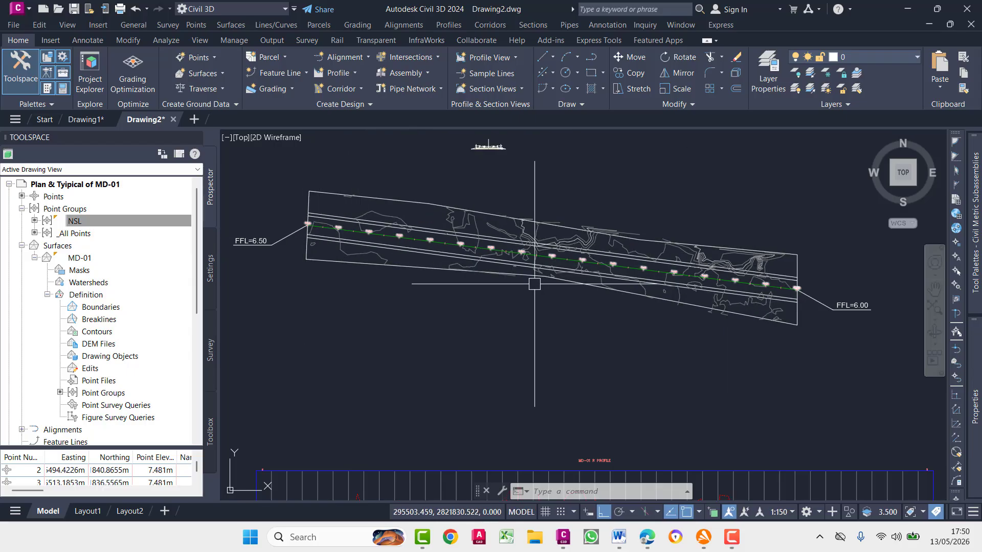
pyautogui.scroll(-4, 533, 284)
pyautogui.moveTo(534, 284)
pyautogui.mouseDown(button='middle')
pyautogui.moveTo(467, 246)
pyautogui.moveTo(452, 219)
pyautogui.mouseUp(button='middle')
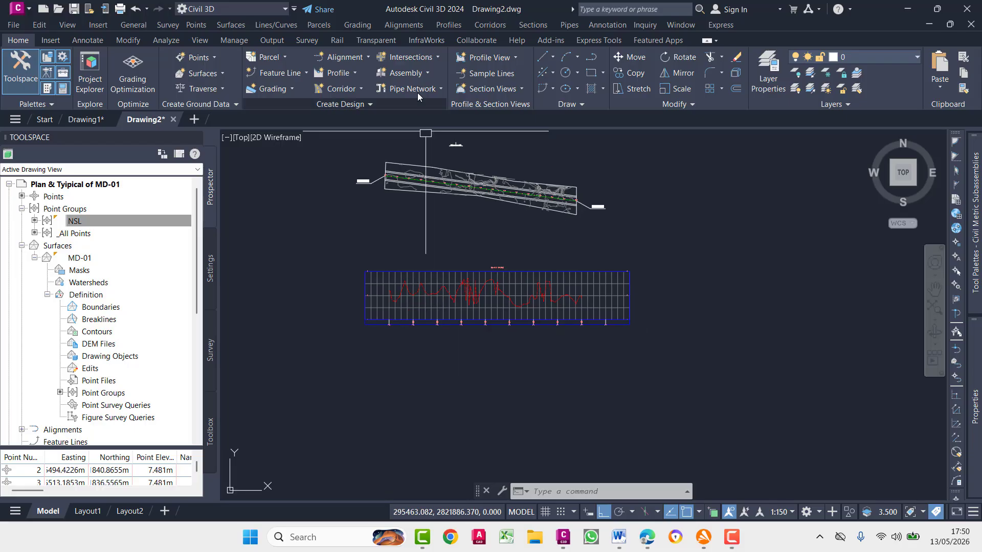
pyautogui.click(354, 70)
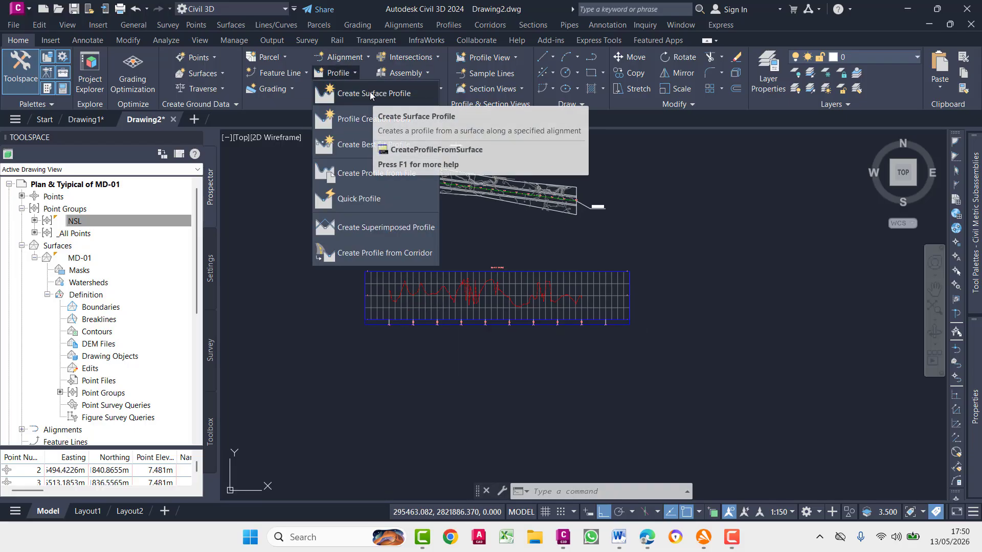
pyautogui.click(370, 94)
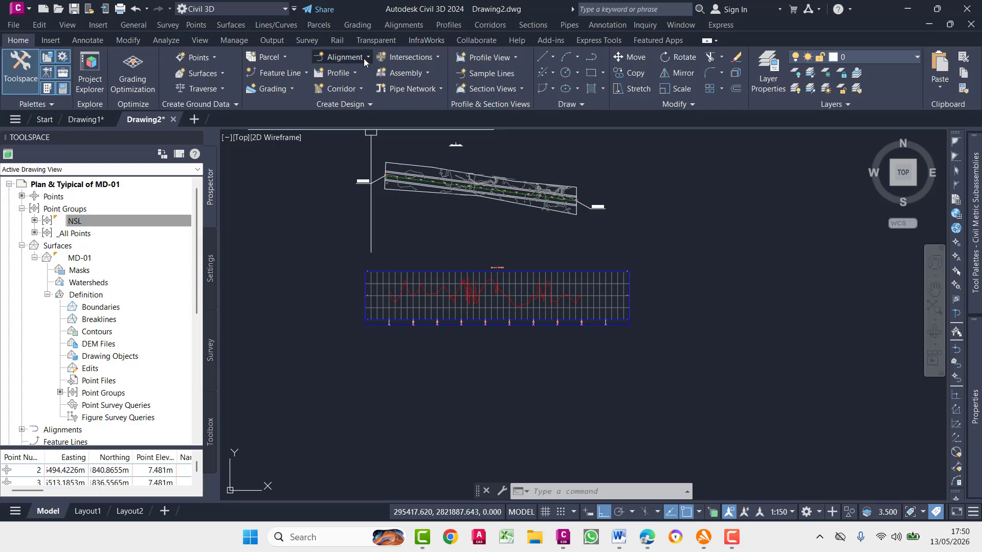
# Inspect the MD-01 surface profile's details in the profile view and compare its shape with the road plan.
pyautogui.scroll(4, 378, 314)
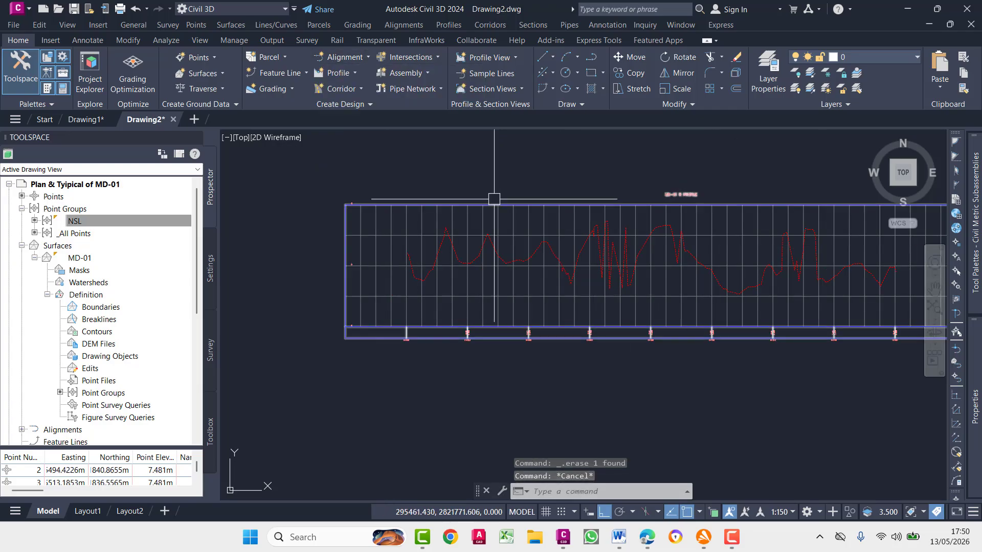
pyautogui.scroll(-2, 494, 199)
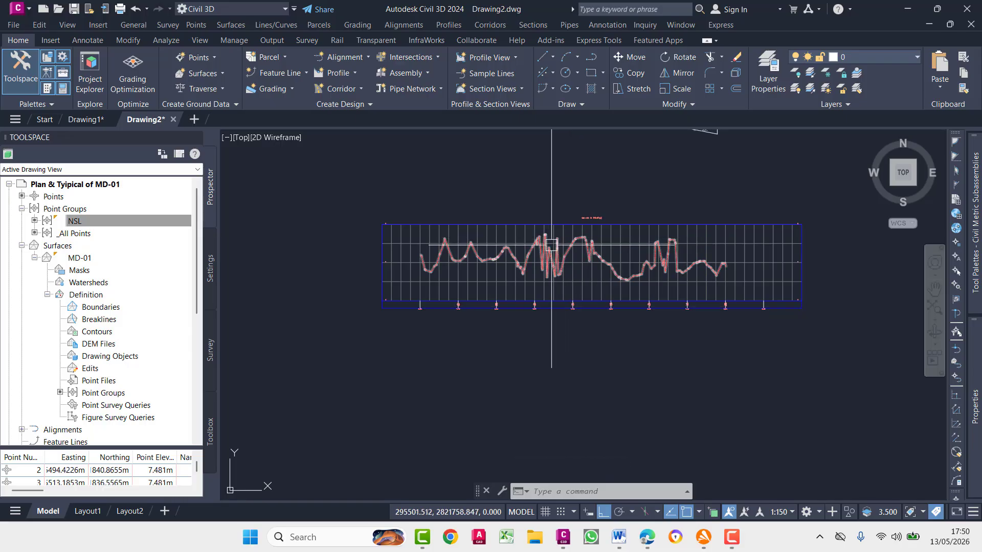
pyautogui.moveTo(551, 244)
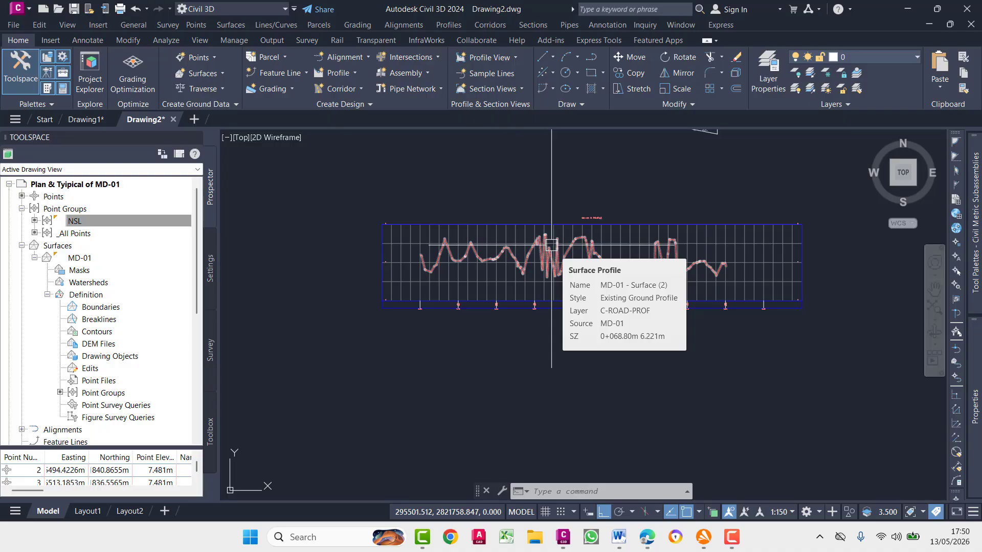
pyautogui.press('Escape')
pyautogui.press('Escape')
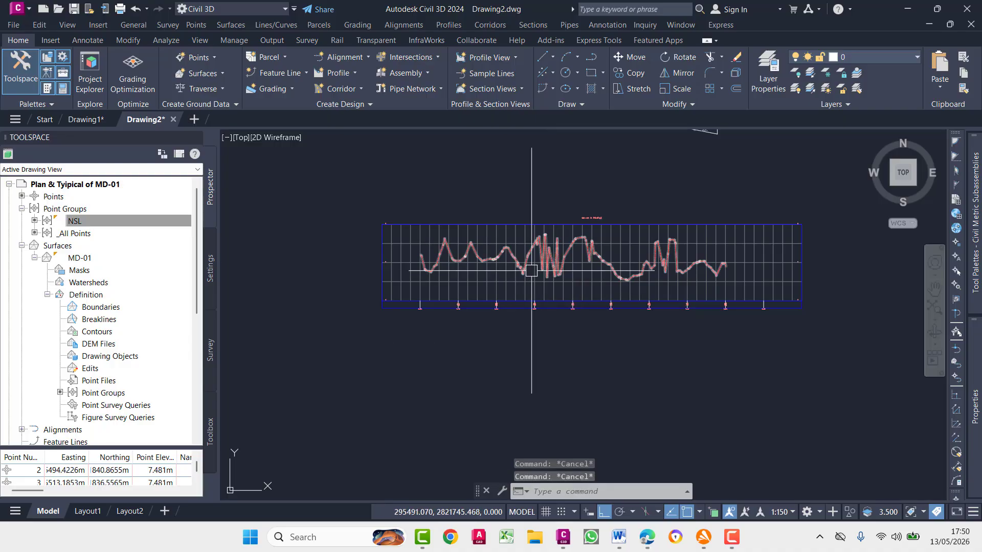
pyautogui.press('Escape')
pyautogui.scroll(-3, 532, 270)
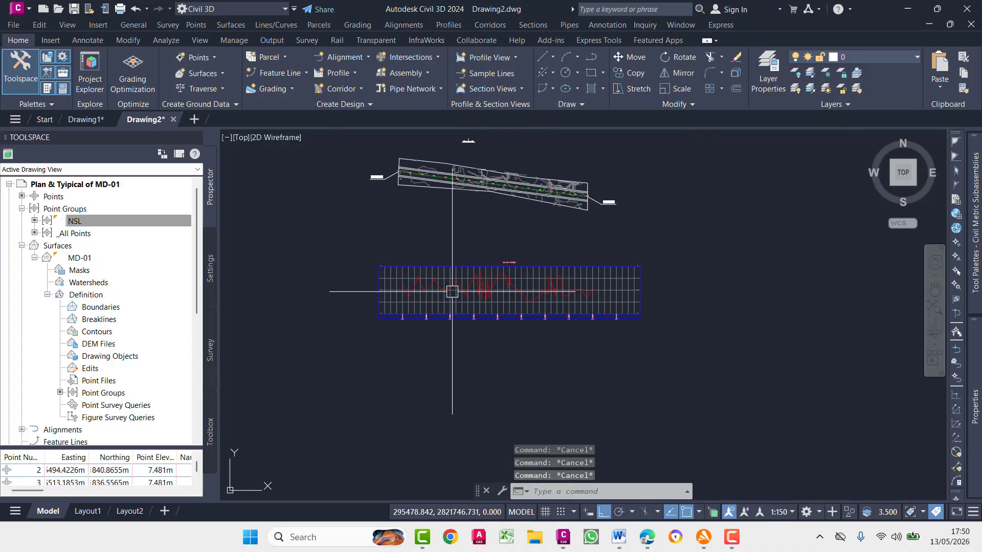
pyautogui.scroll(4, 449, 291)
pyautogui.scroll(-6, 445, 290)
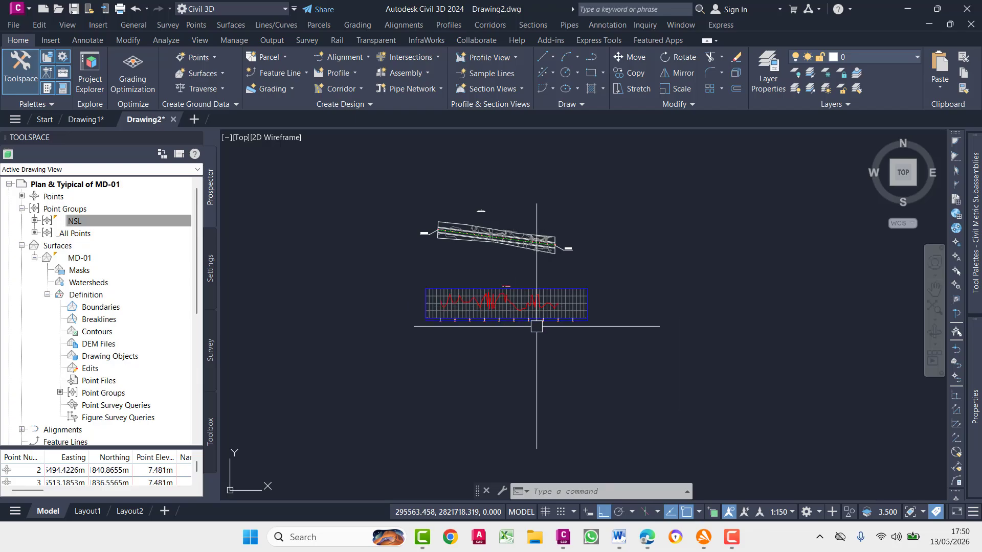
pyautogui.scroll(4, 537, 326)
pyautogui.scroll(-4, 468, 311)
pyautogui.moveTo(467, 311); pyautogui.dragTo(548, 332, button='middle')
pyautogui.click(839, 149)
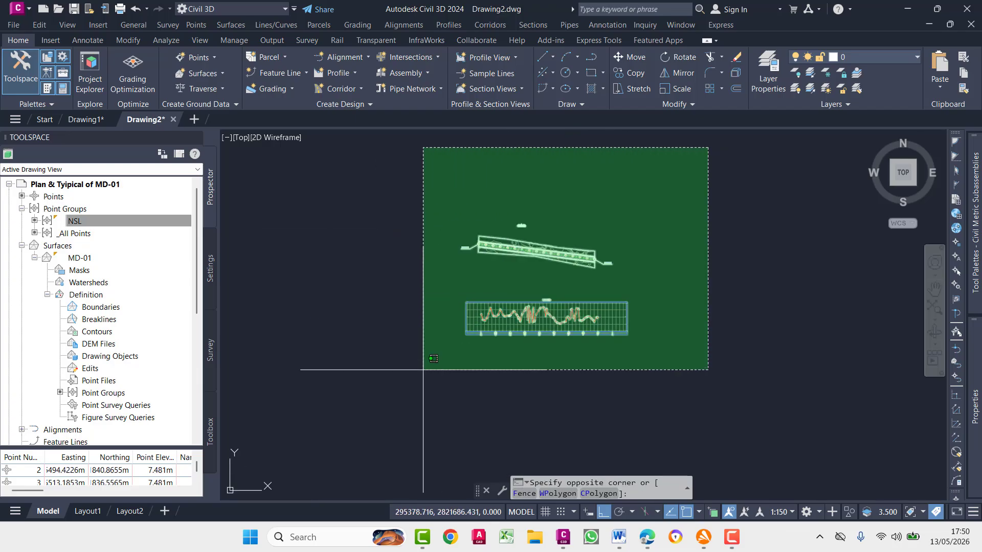
pyautogui.click(346, 395)
pyautogui.press('Escape')
pyautogui.press('Escape')
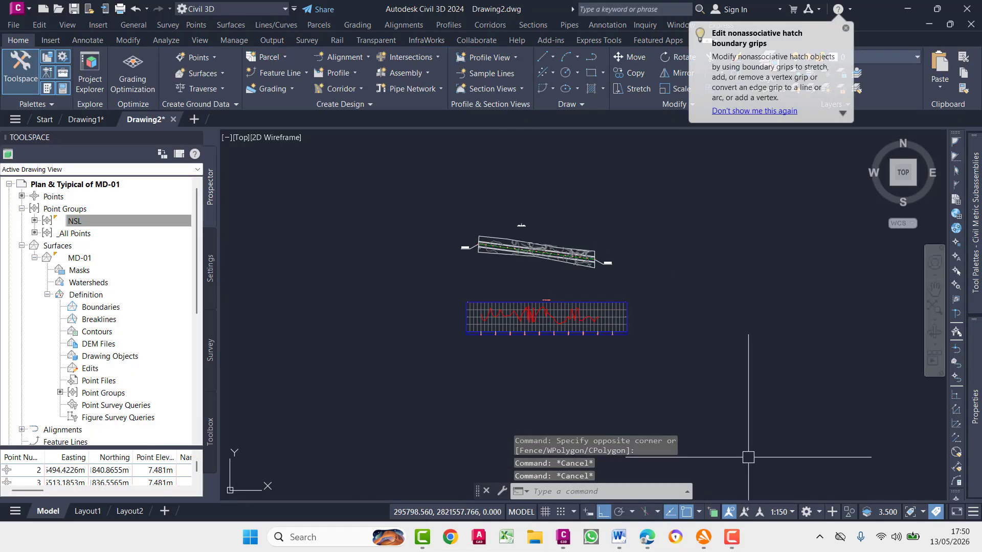